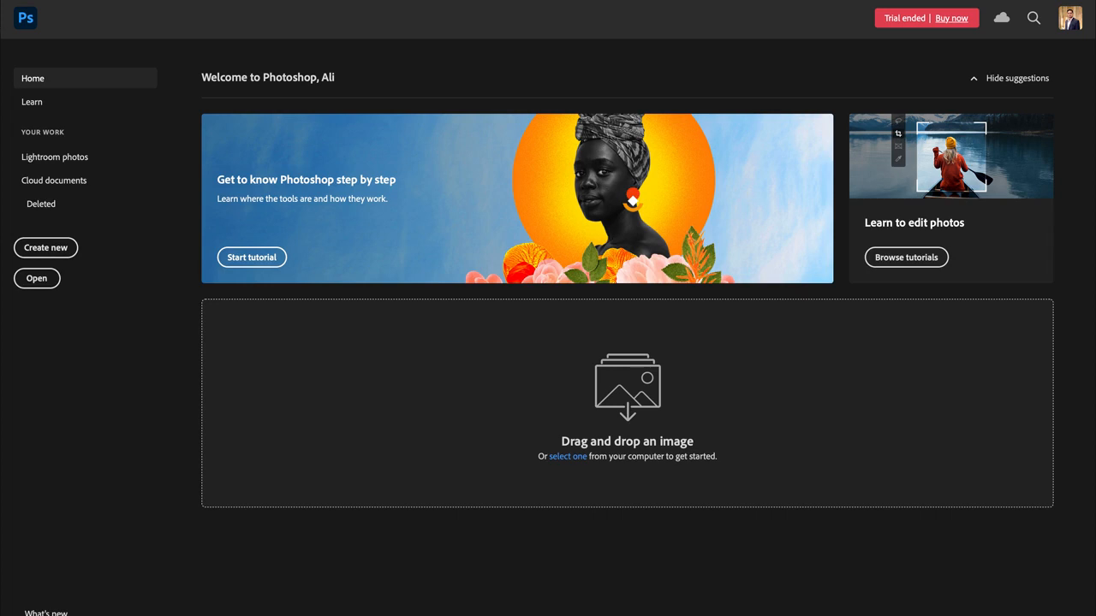
Start a new document measured in inches, 3.25 inches wide and 1.75 inches high.
{"action": "left_click", "coordinate": [55, 254]}
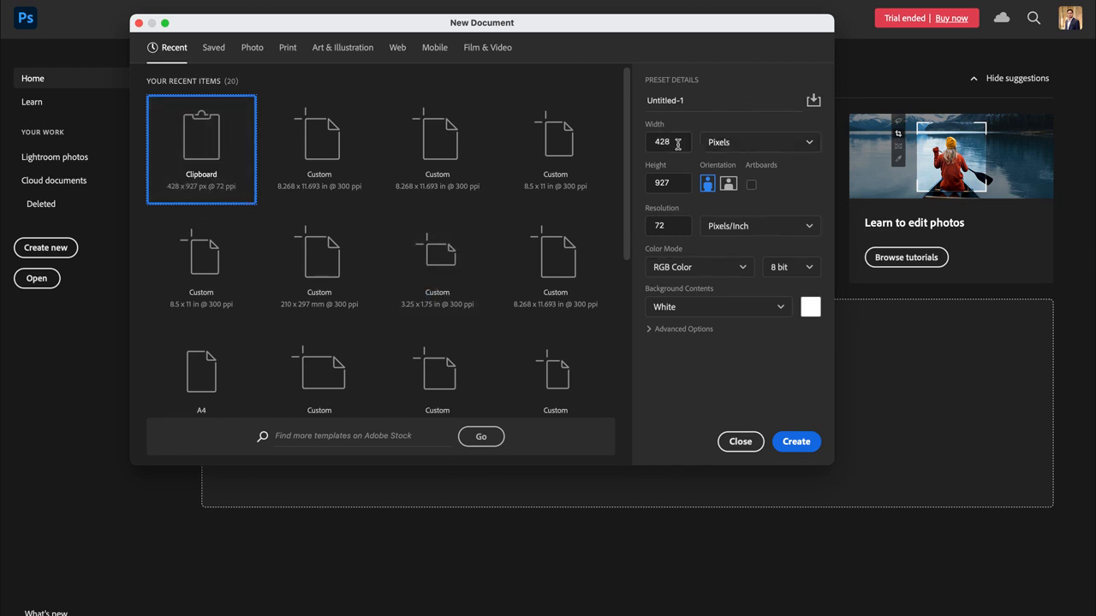
{"action": "left_click", "coordinate": [800, 144]}
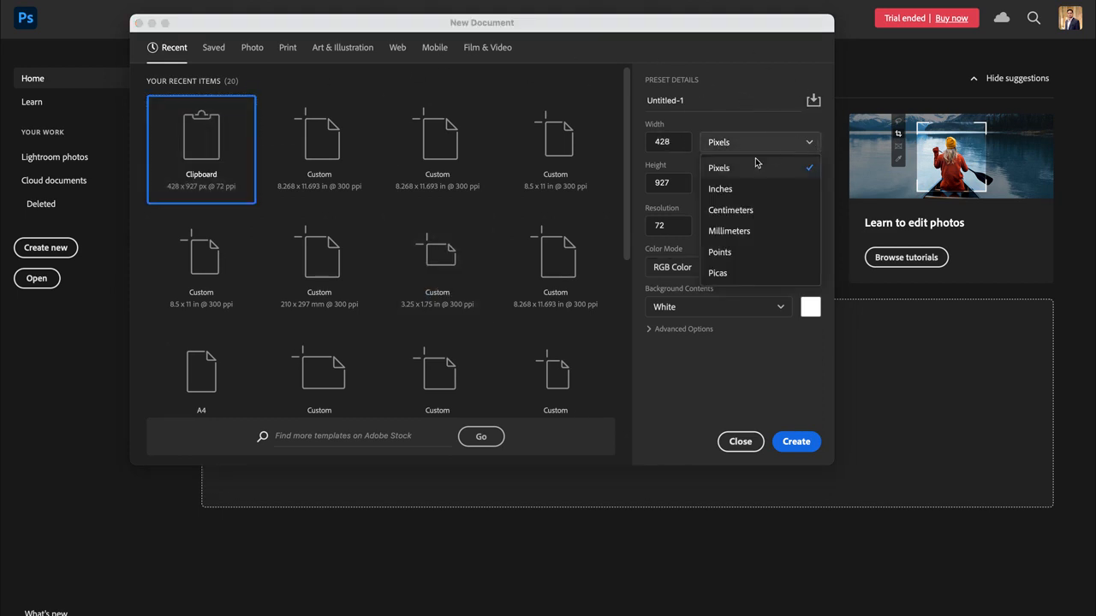
{"action": "left_click", "coordinate": [725, 190]}
{"action": "double_click", "coordinate": [689, 144]}
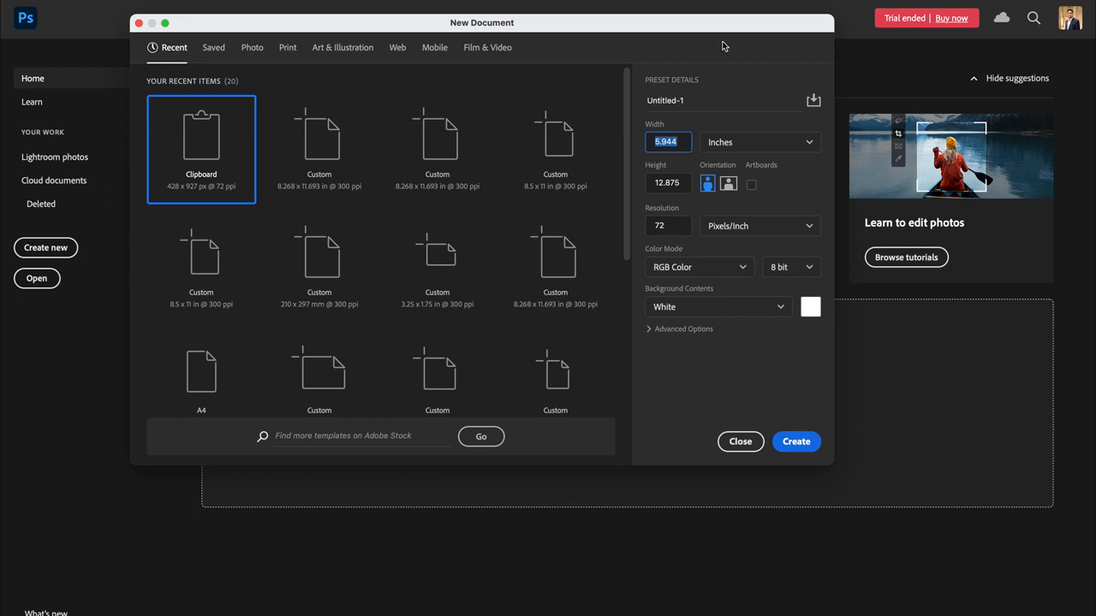
{"action": "type", "text": "3.25"}
{"action": "double_click", "coordinate": [680, 183]}
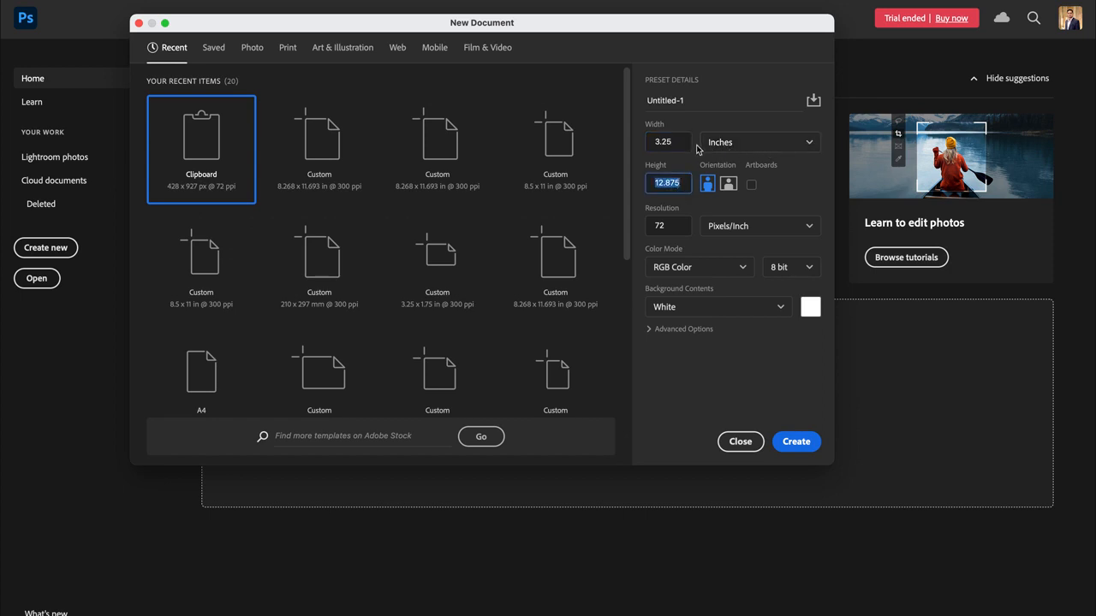
{"action": "type", "text": "1.755"}
{"action": "key", "text": "BackSpace"}
{"action": "key", "text": "Tab"}
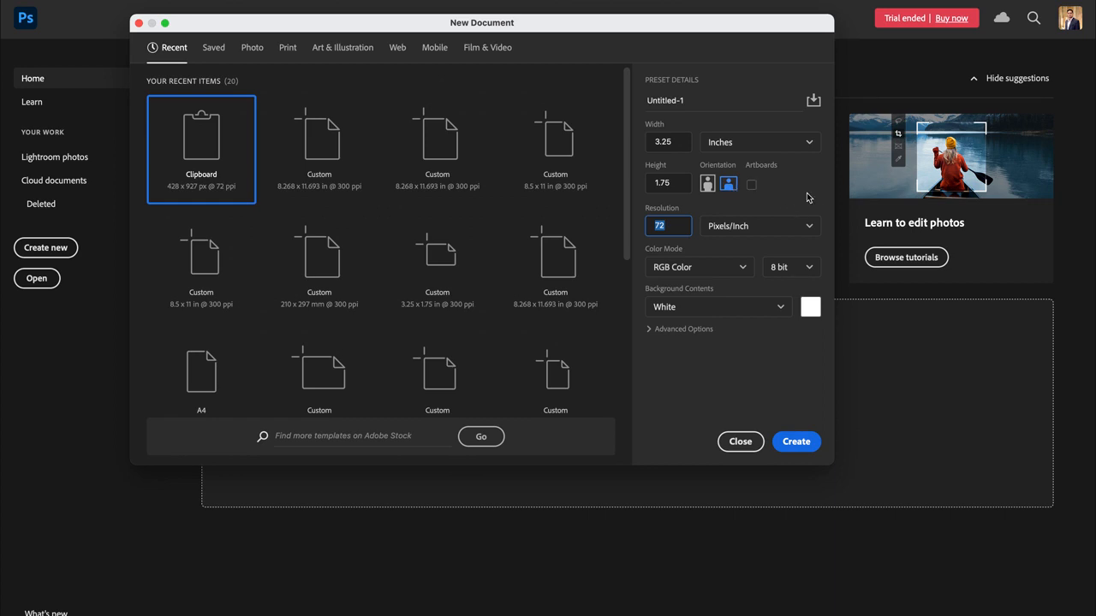
Set the resolution to 300 pixels/inch and the color mode to CMYK Color, and create the document.
{"action": "type", "text": "300"}
{"action": "left_click", "coordinate": [716, 270]}
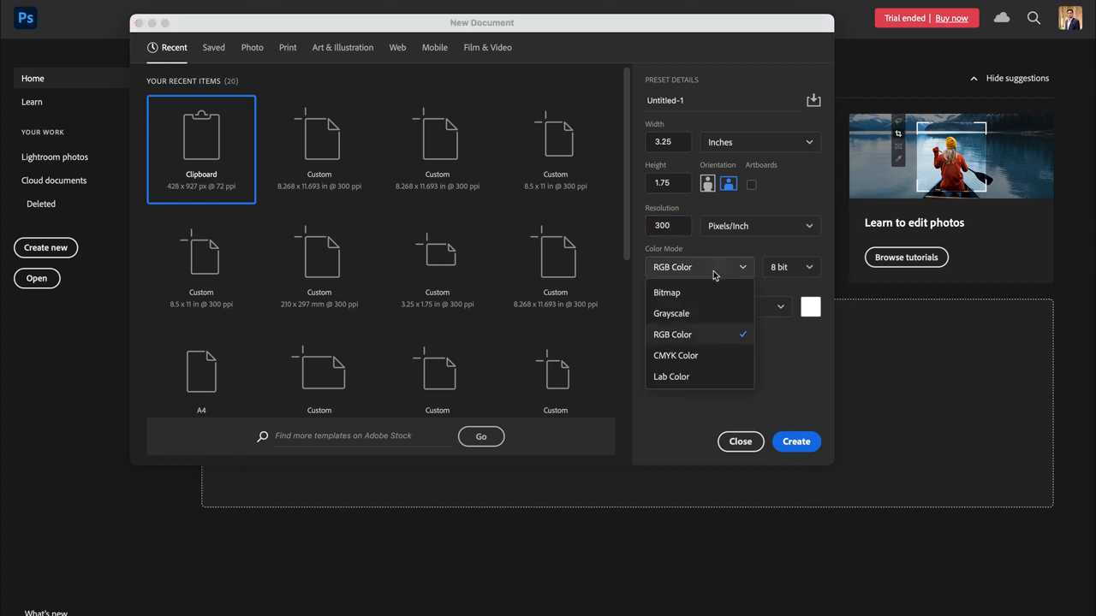
{"action": "left_click", "coordinate": [676, 358]}
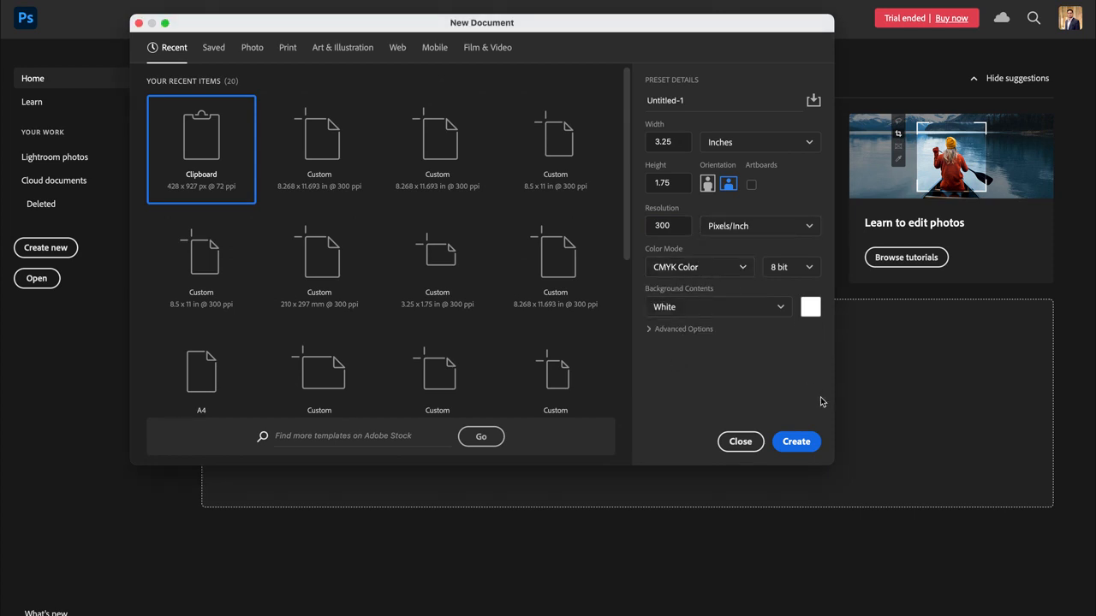
{"action": "key", "text": "Return"}
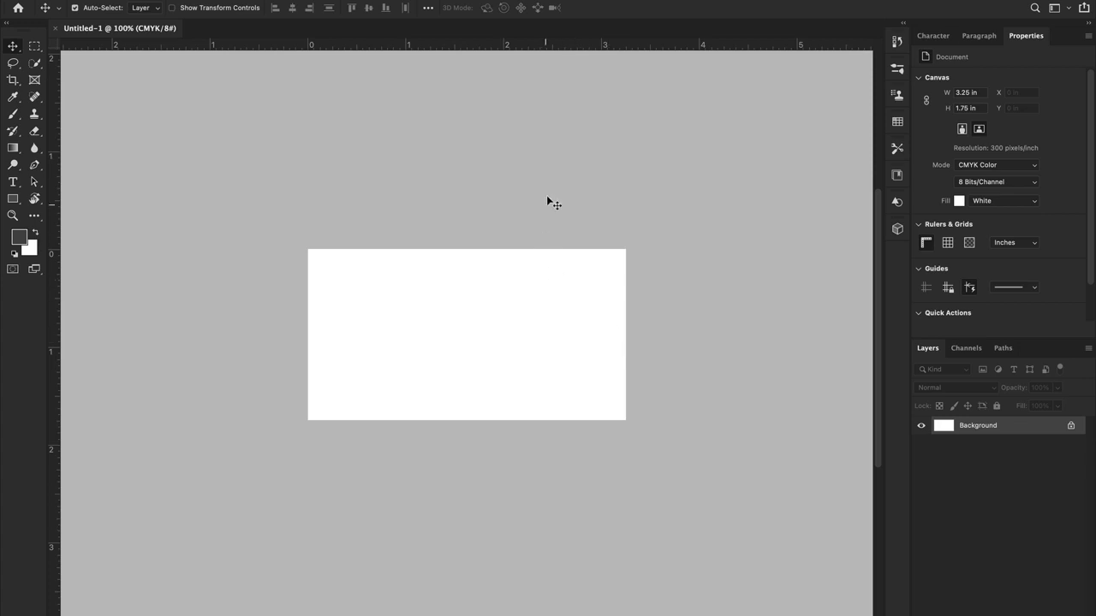
Try Black, Light Gray and Medium Gray for the area surrounding the canvas, and settle on Dark Gray.
{"action": "right_click", "coordinate": [563, 159]}
{"action": "left_click", "coordinate": [572, 175]}
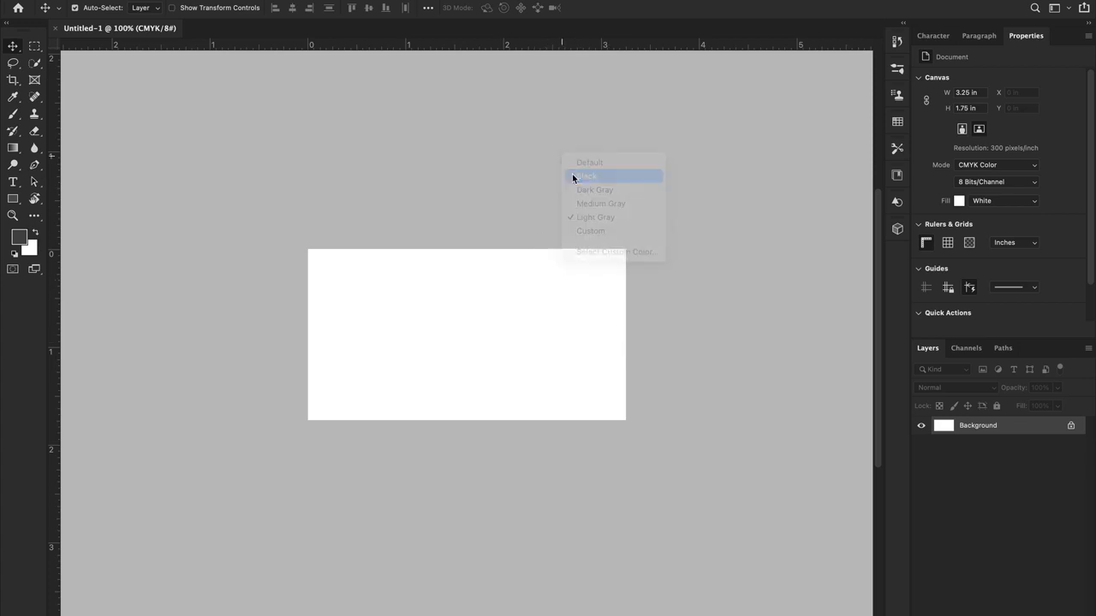
{"action": "right_click", "coordinate": [496, 132]}
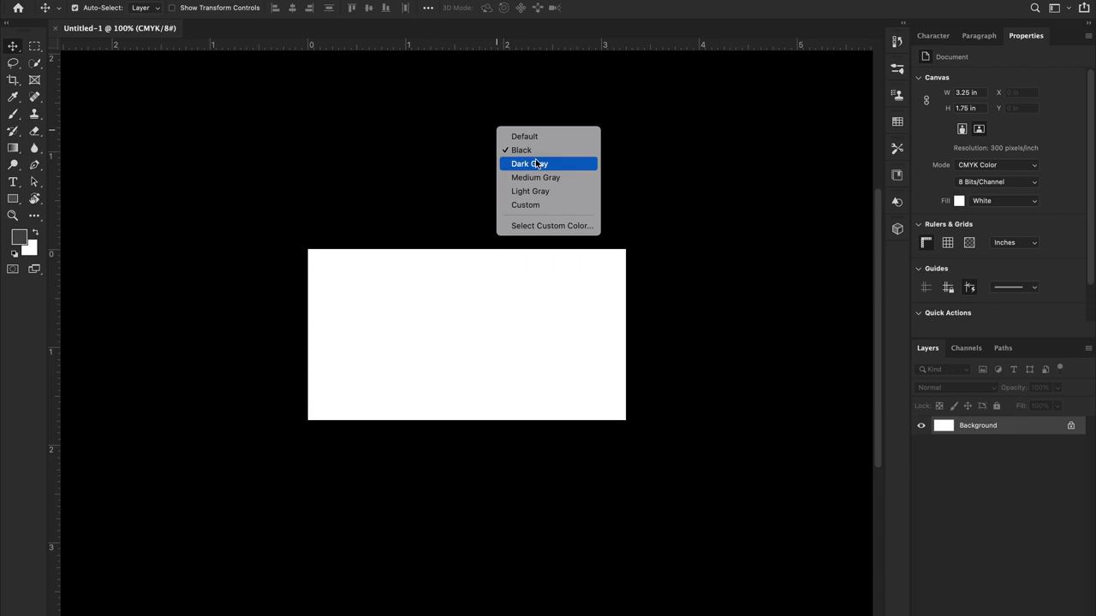
{"action": "left_click", "coordinate": [536, 164]}
{"action": "right_click", "coordinate": [536, 160]}
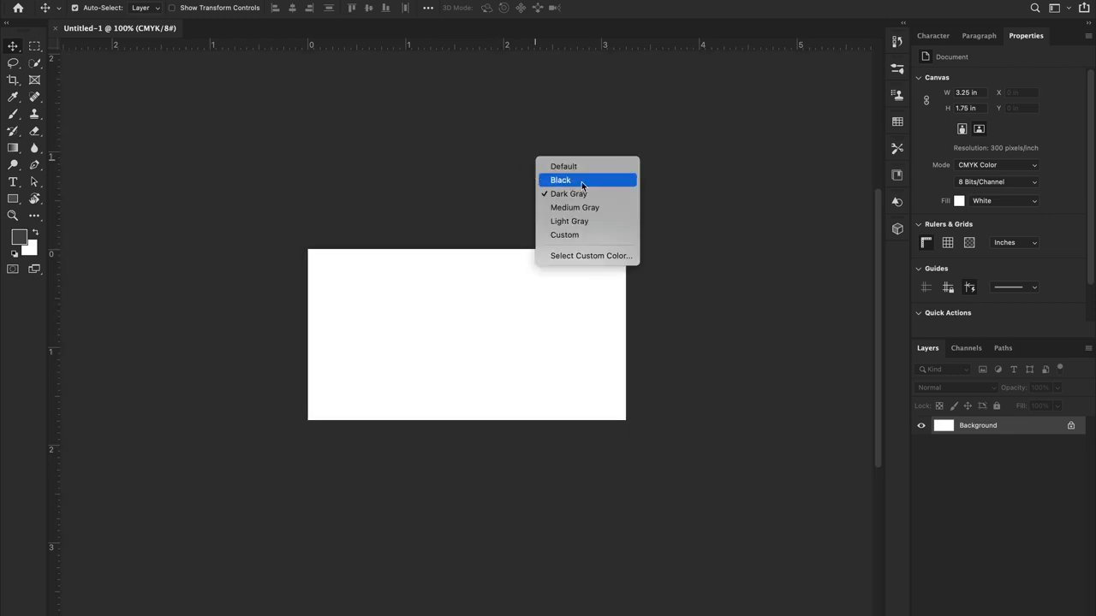
{"action": "left_click", "coordinate": [590, 221]}
{"action": "right_click", "coordinate": [570, 159]}
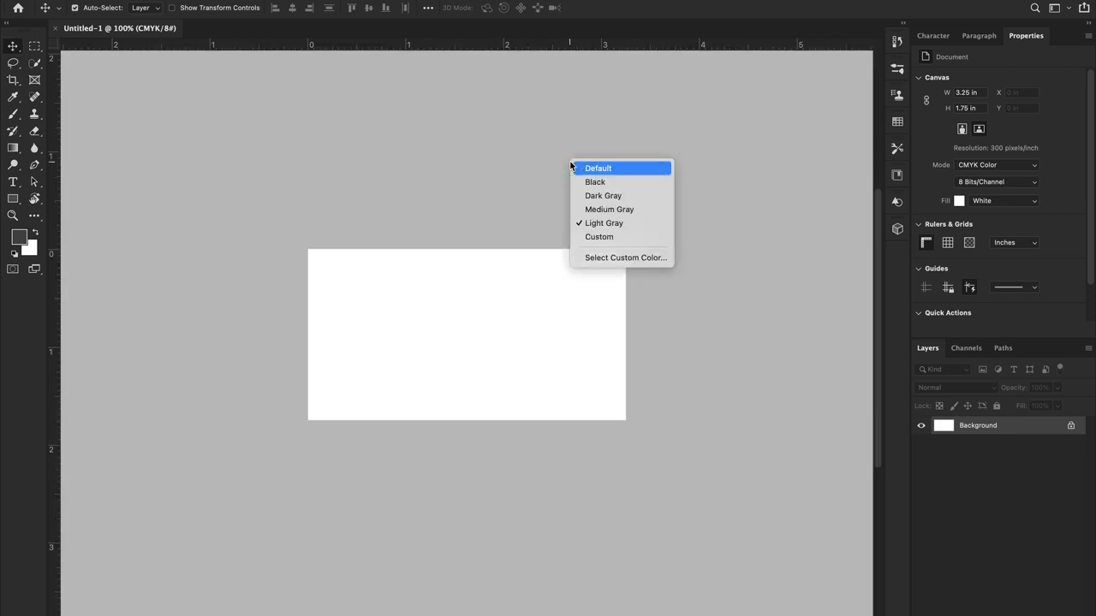
{"action": "left_click", "coordinate": [648, 208]}
{"action": "right_click", "coordinate": [534, 148]}
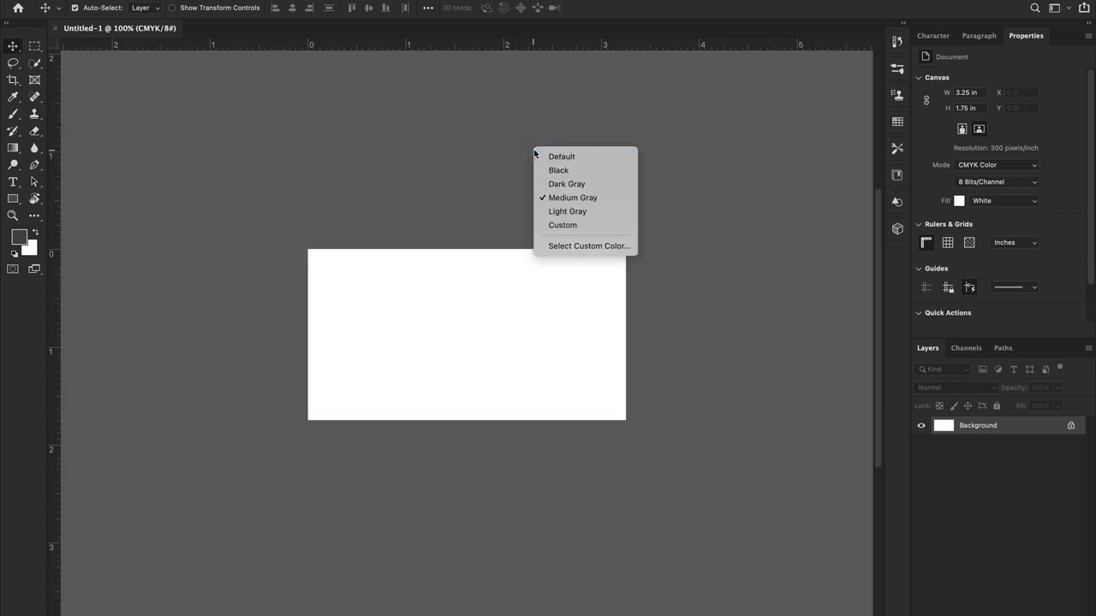
{"action": "left_click", "coordinate": [565, 181]}
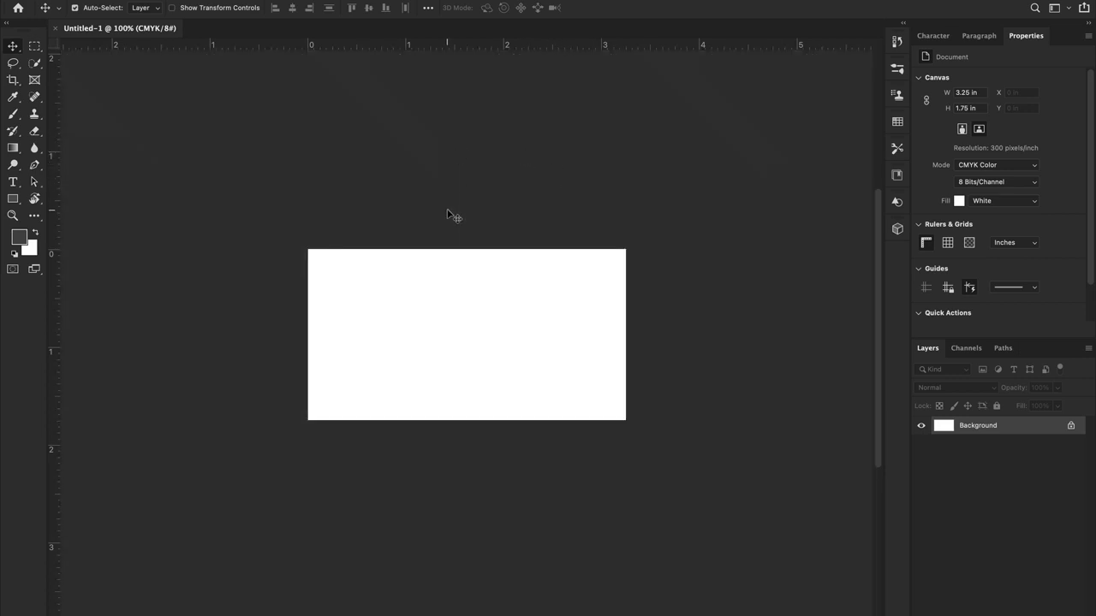
Show the rulers and place guides along the top and left edges of the canvas.
{"action": "scroll", "coordinate": [449, 218], "scroll_direction": "down", "scroll_amount": 3}
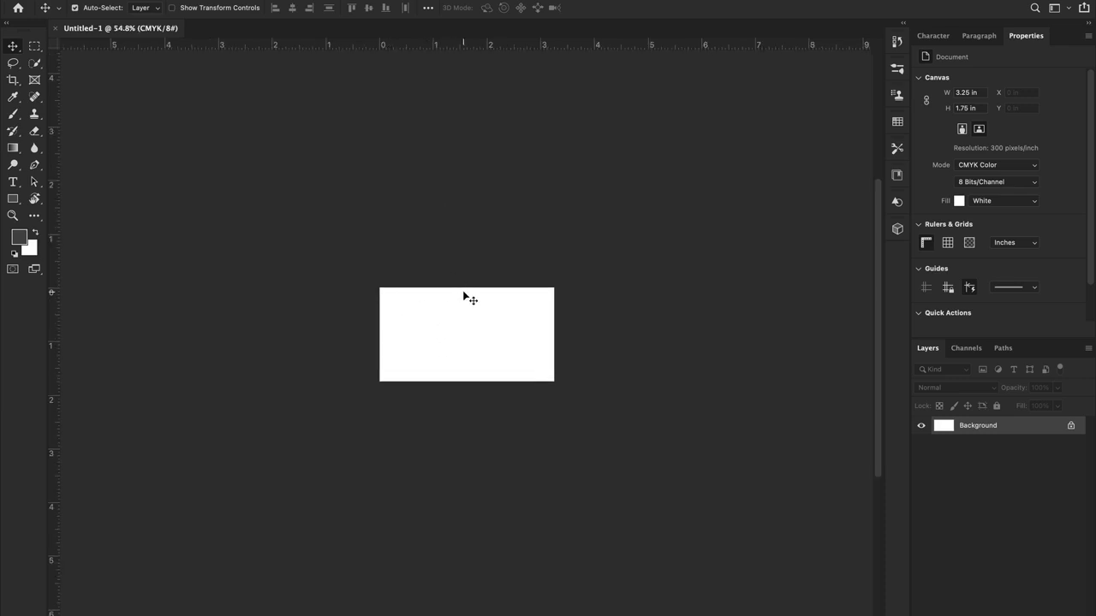
{"action": "scroll", "coordinate": [459, 308], "scroll_direction": "up", "scroll_amount": 5}
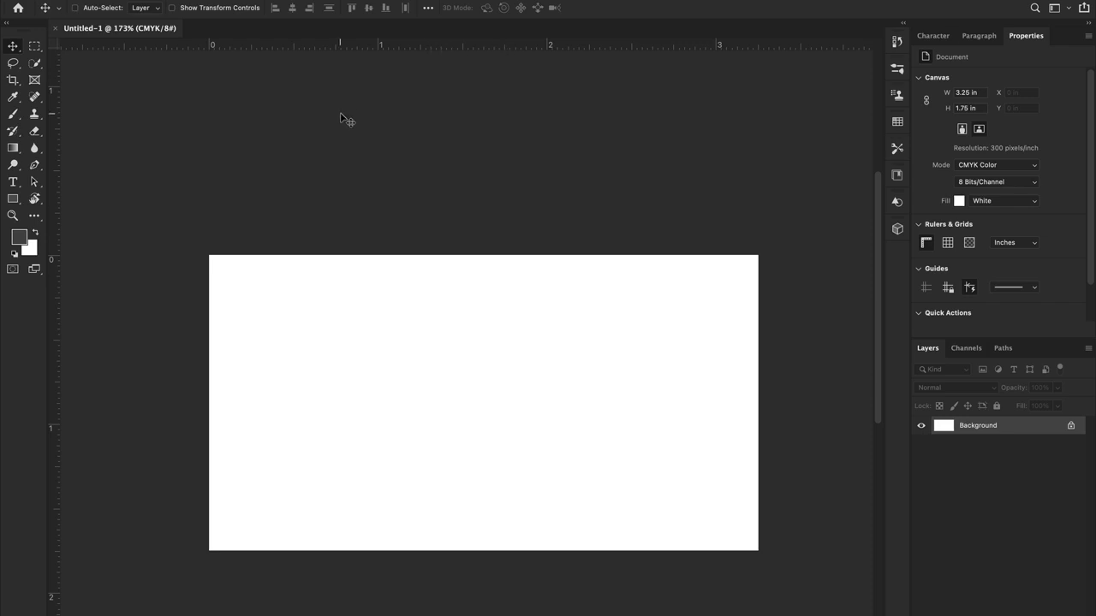
{"action": "scroll", "coordinate": [345, 118], "scroll_direction": "down", "scroll_amount": 3}
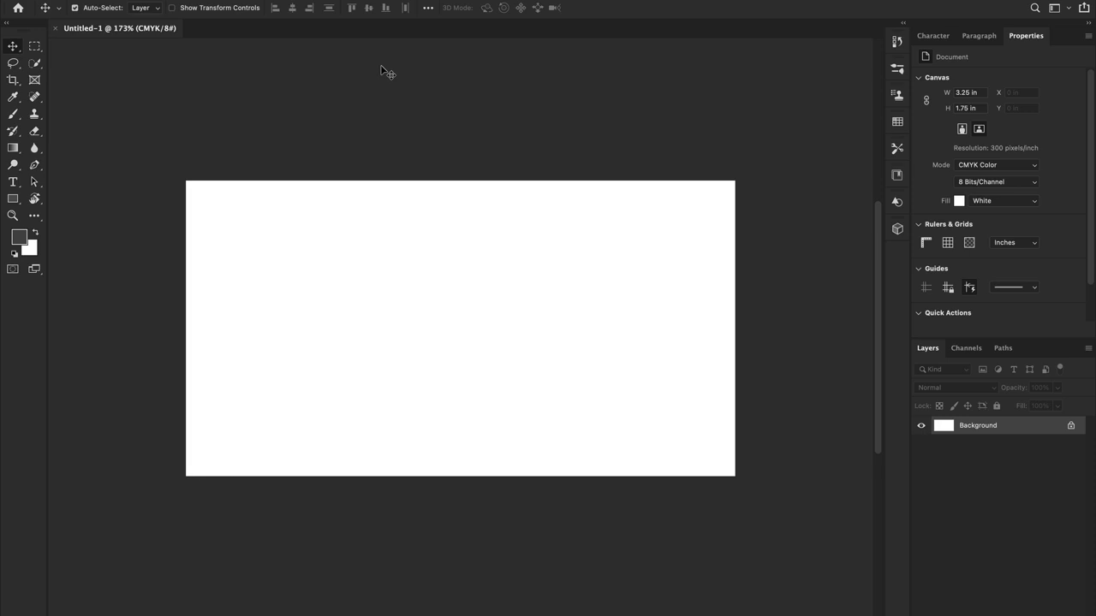
{"action": "key", "text": "ctrl+r"}
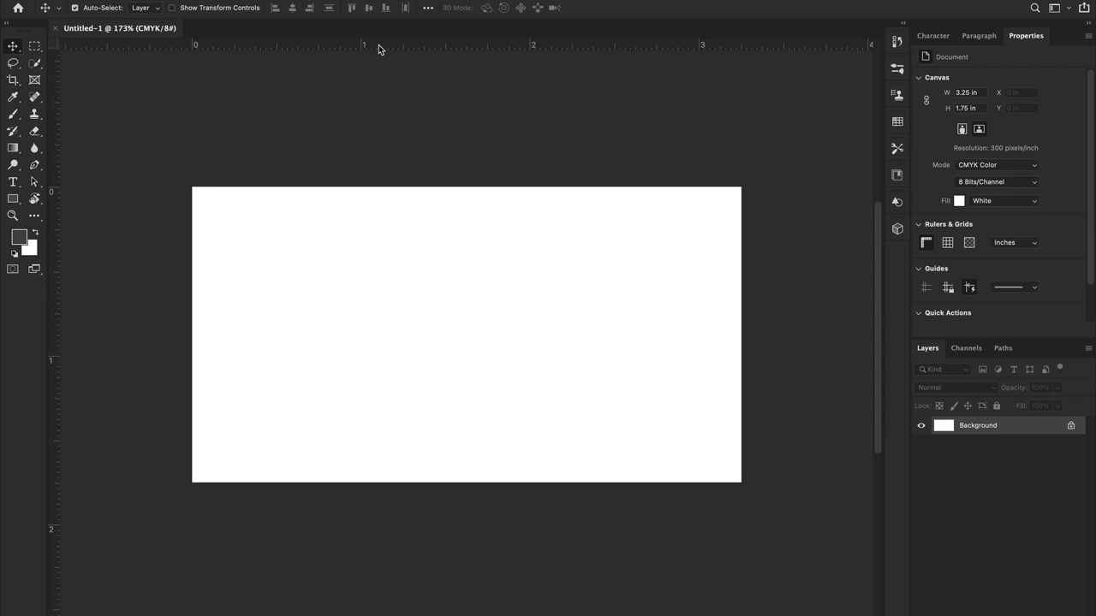
{"action": "mouse_move", "coordinate": [379, 45]}
{"action": "left_mouse_down"}
{"action": "mouse_move", "coordinate": [377, 108]}
{"action": "mouse_move", "coordinate": [379, 47]}
{"action": "left_mouse_up"}
{"action": "left_click_drag", "start_coordinate": [396, 46], "coordinate": [387, 187]}
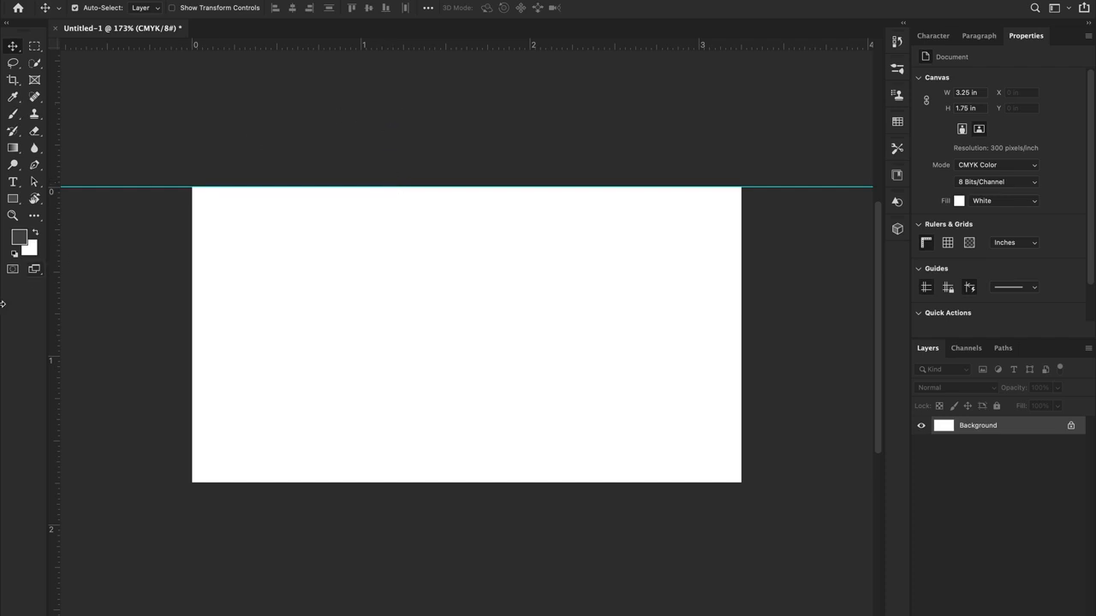
{"action": "left_click_drag", "start_coordinate": [51, 263], "coordinate": [190, 256]}
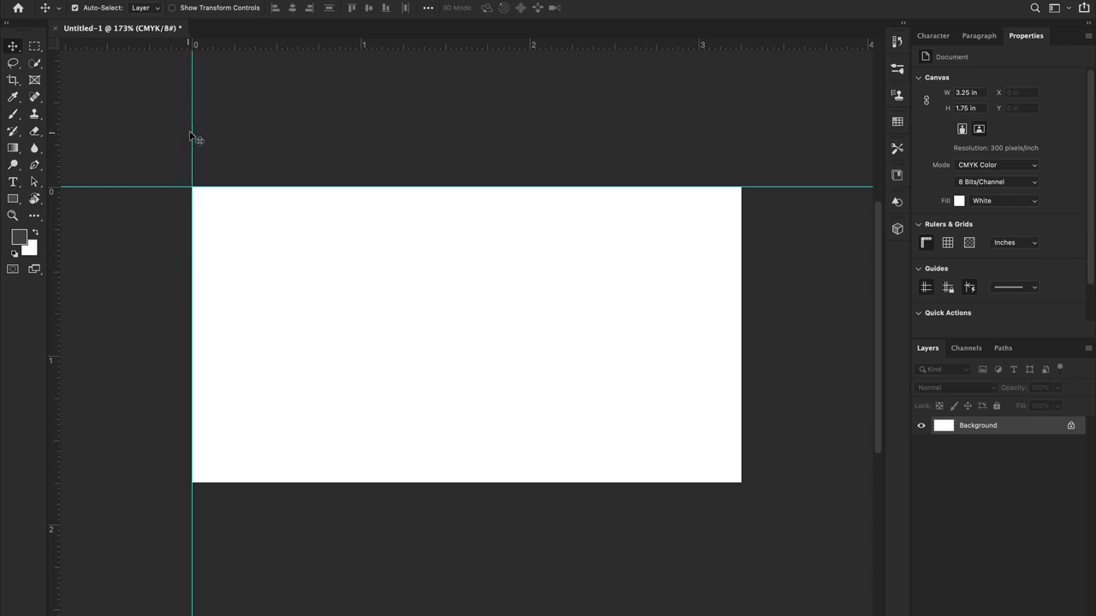
Hide the rulers and show them again.
{"action": "left_click", "coordinate": [356, 0]}
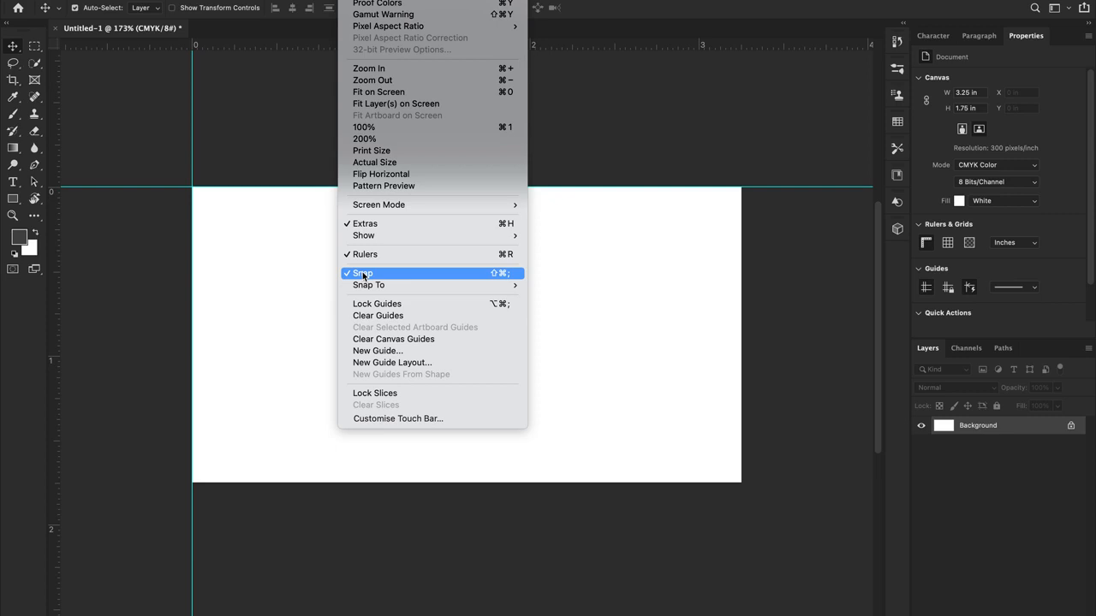
{"action": "mouse_move", "coordinate": [359, 287]}
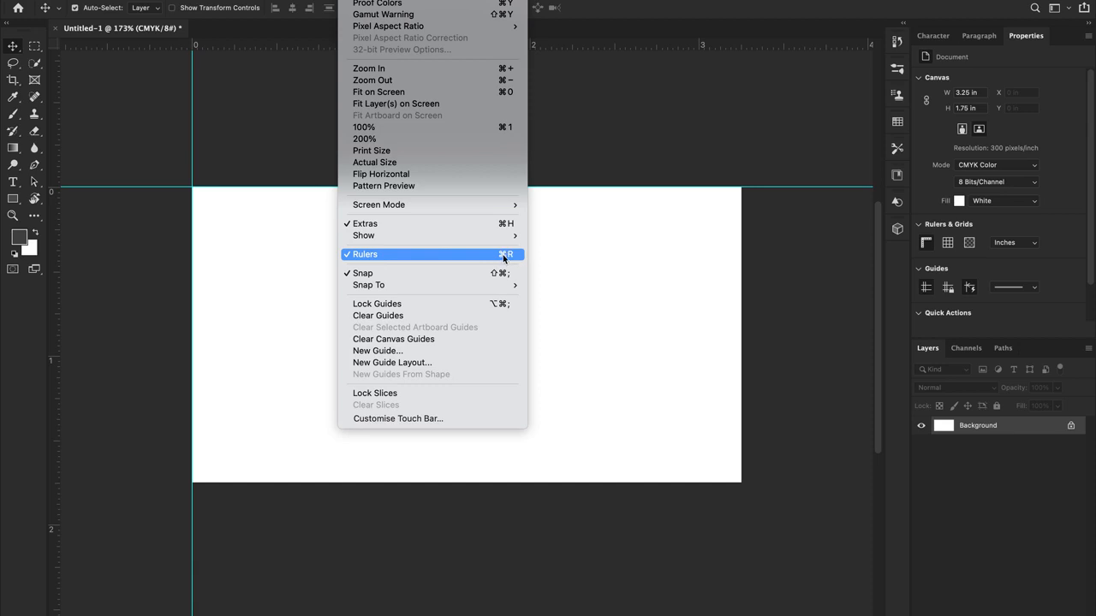
{"action": "left_click", "coordinate": [358, 254]}
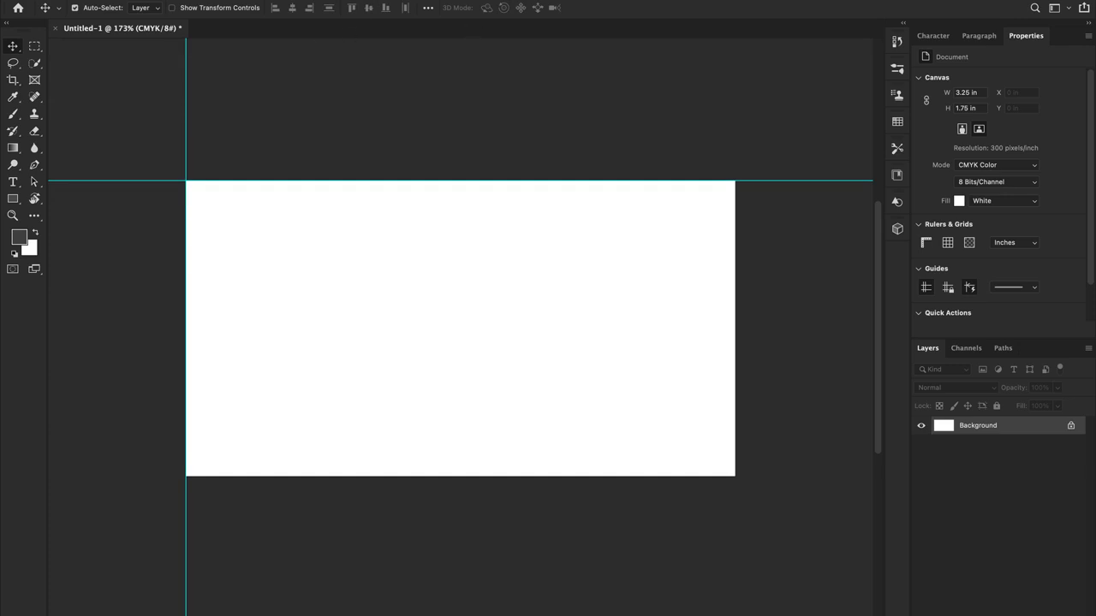
{"action": "left_click", "coordinate": [359, 0]}
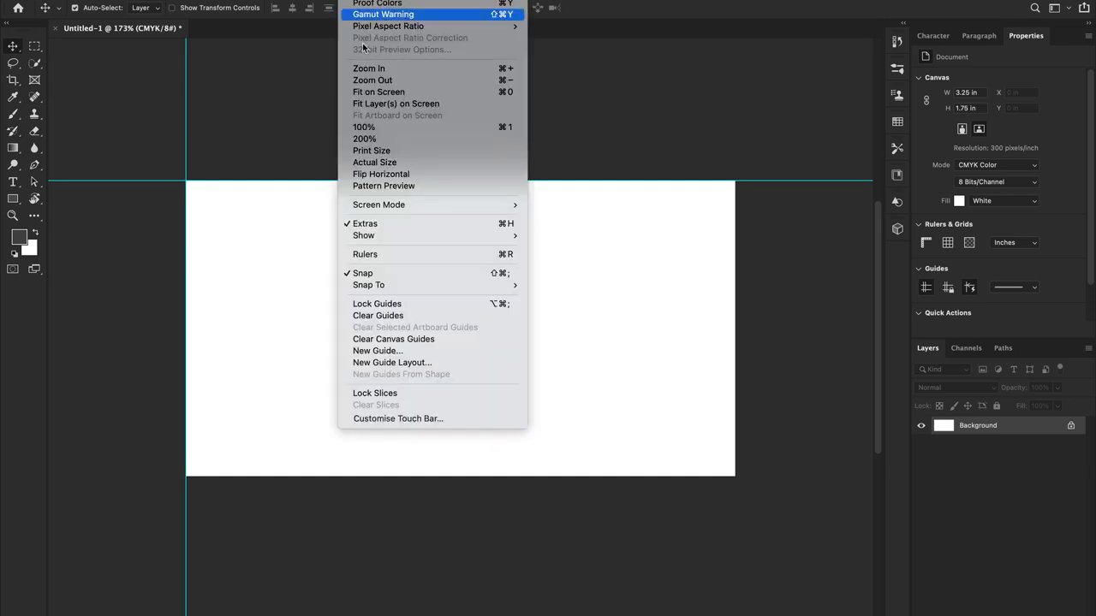
{"action": "left_click", "coordinate": [365, 254]}
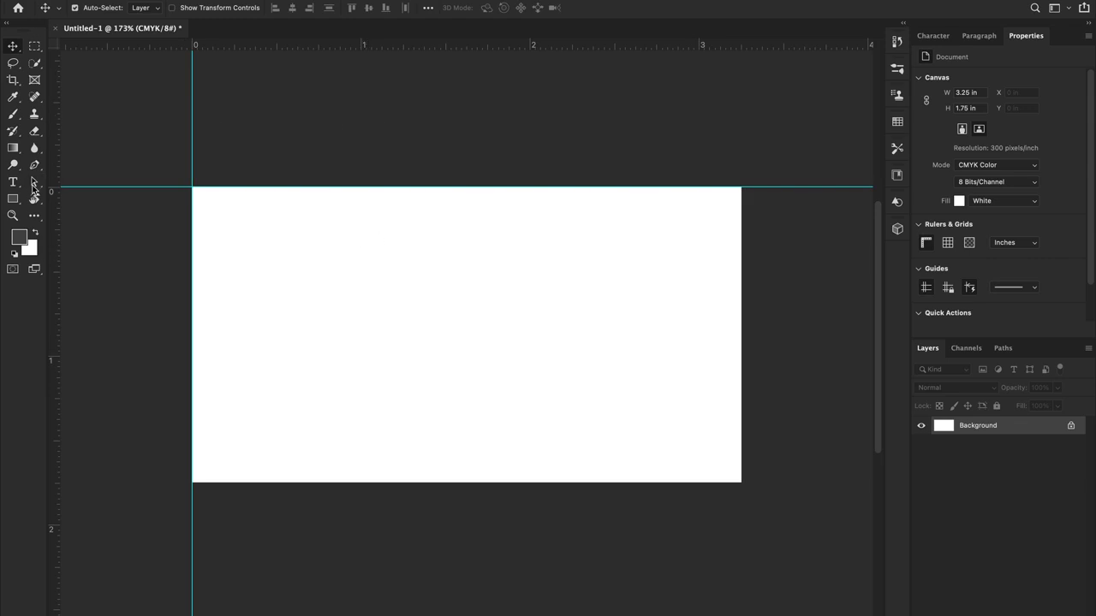
Place guides along the right and bottom edges of the canvas.
{"action": "left_click_drag", "start_coordinate": [53, 236], "coordinate": [742, 248]}
{"action": "left_click_drag", "start_coordinate": [543, 44], "coordinate": [562, 486]}
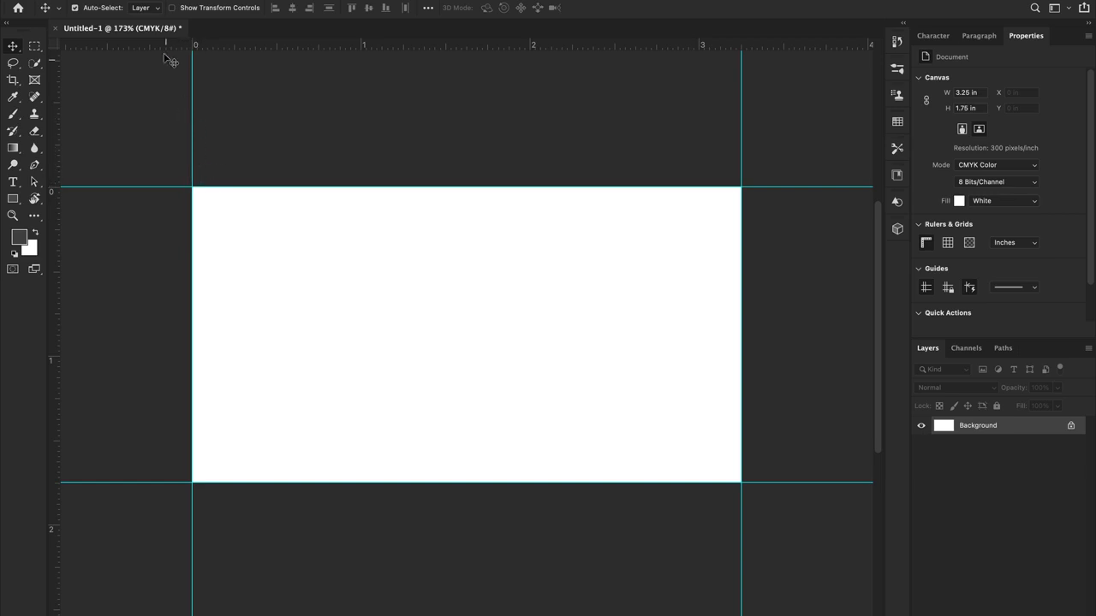
Extend the canvas by a relative 0.25 inches in width and height, with black as the extension color.
{"action": "left_click", "coordinate": [159, 0]}
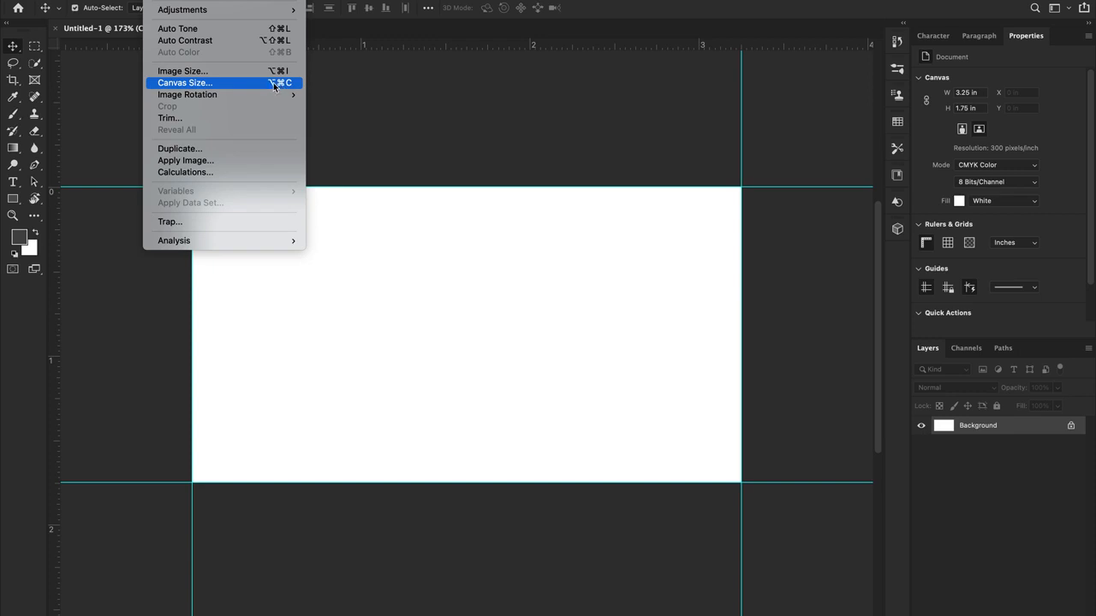
{"action": "left_click", "coordinate": [234, 84]}
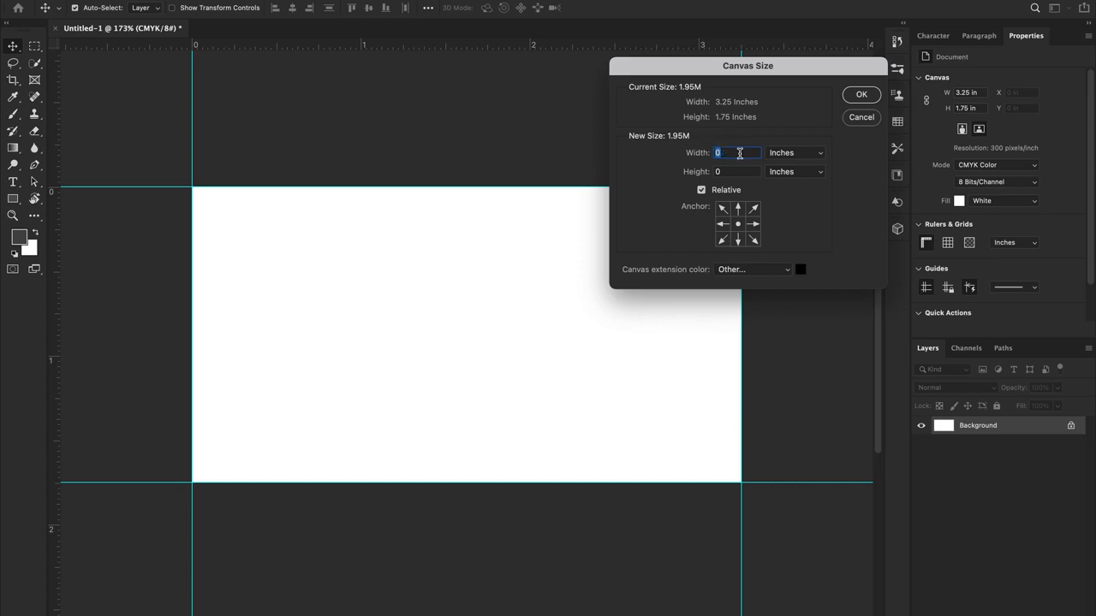
{"action": "type", "text": "0.25"}
{"action": "left_click", "coordinate": [740, 170]}
{"action": "type", "text": "0.25"}
{"action": "key", "text": "super+a"}
{"action": "left_click", "coordinate": [801, 272]}
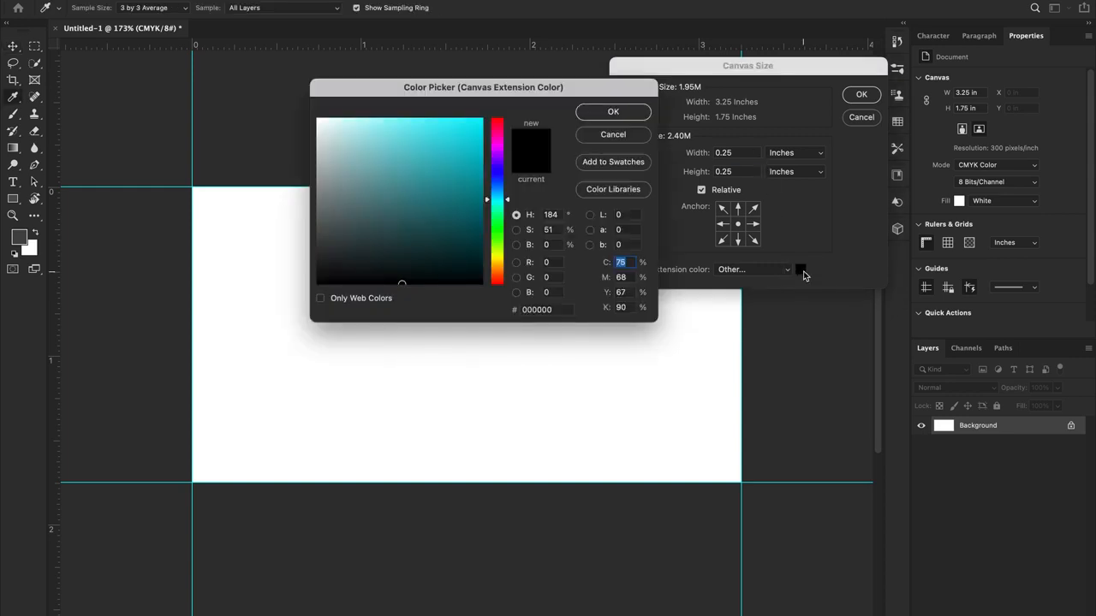
{"action": "left_click", "coordinate": [634, 113]}
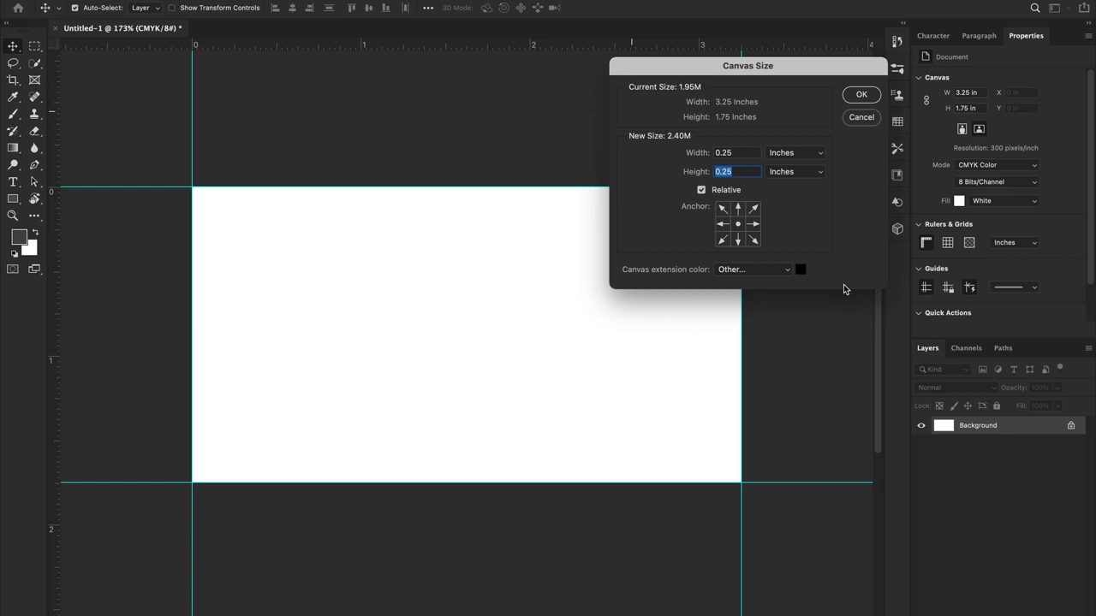
{"action": "left_click", "coordinate": [860, 95]}
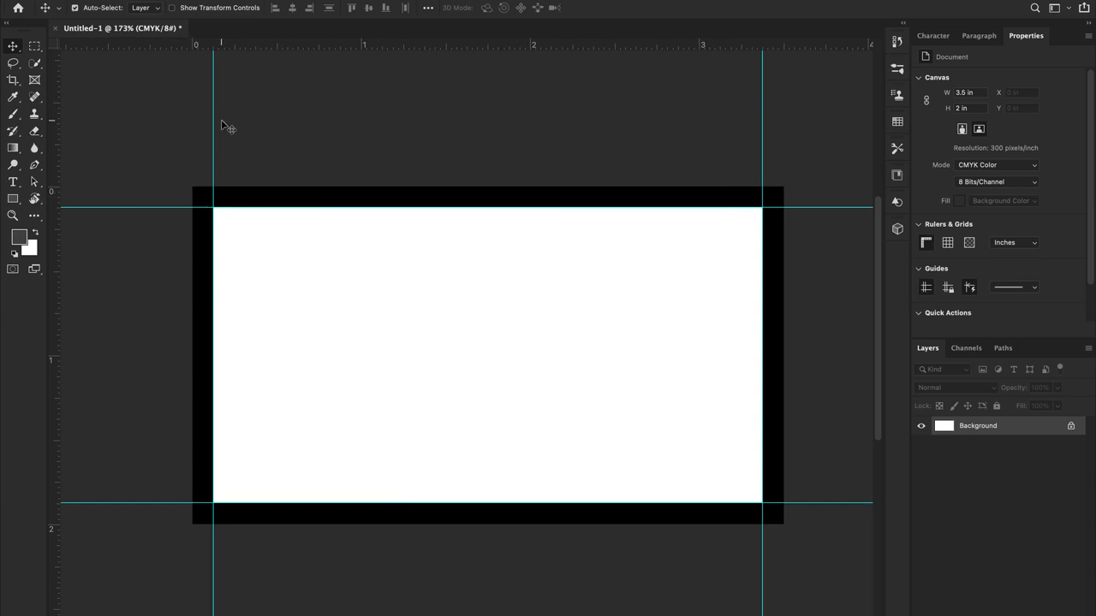
Place guides along all four outer edges of the black border.
{"action": "left_click_drag", "start_coordinate": [266, 50], "coordinate": [263, 185]}
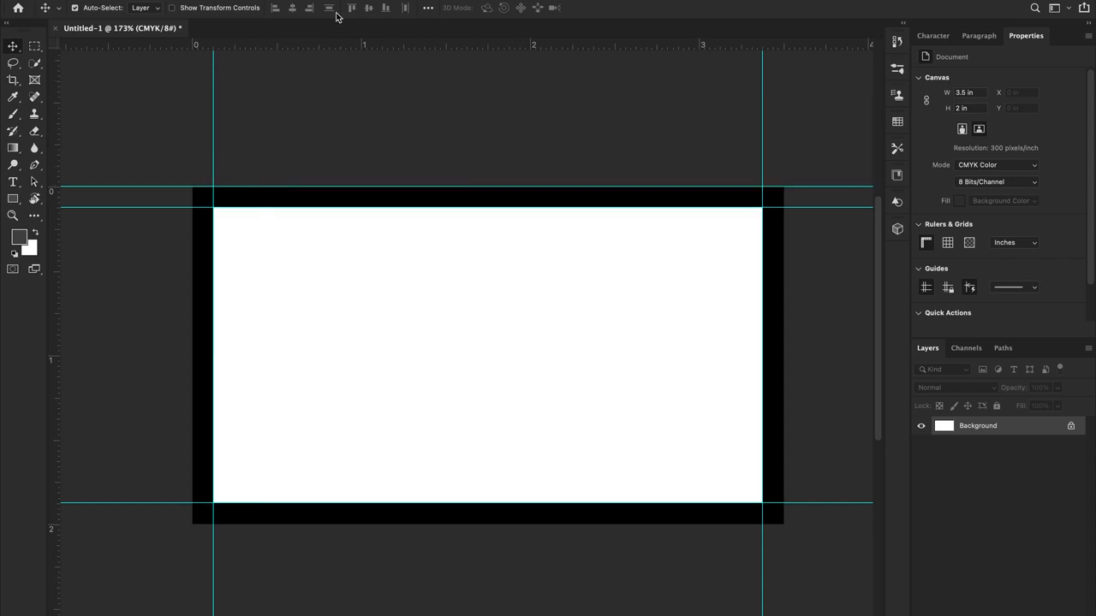
{"action": "left_click_drag", "start_coordinate": [327, 53], "coordinate": [333, 526]}
{"action": "left_click_drag", "start_coordinate": [50, 356], "coordinate": [192, 350]}
{"action": "left_click_drag", "start_coordinate": [54, 338], "coordinate": [782, 314]}
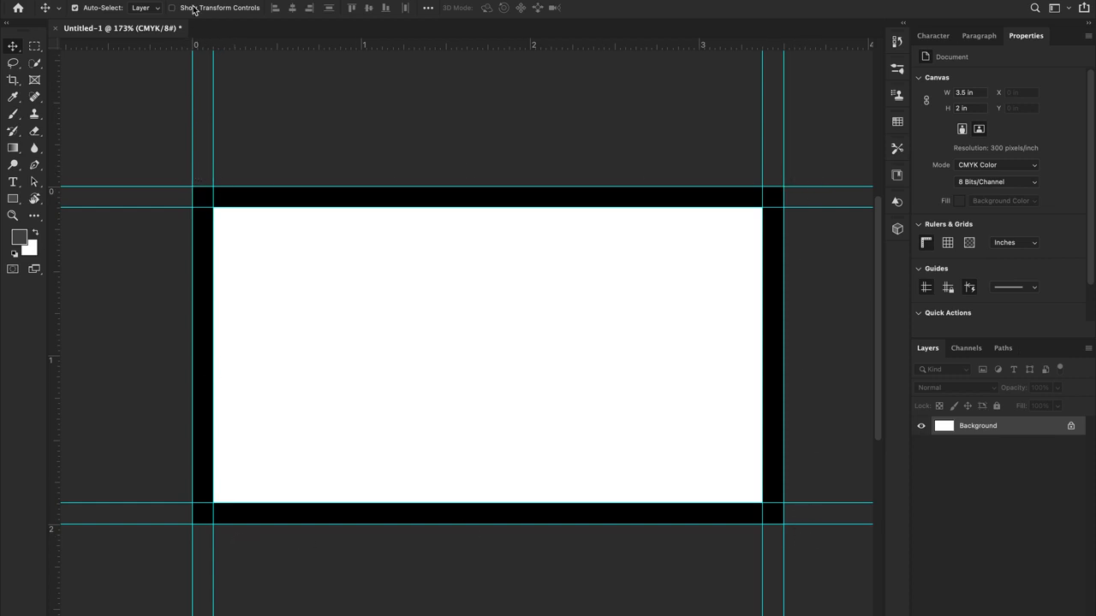
Extend the canvas by a relative 0.25 inches in width and height, with teal #25989f as the extension color.
{"action": "left_click", "coordinate": [158, 0]}
{"action": "left_click", "coordinate": [165, 83]}
{"action": "type", "text": "0.25"}
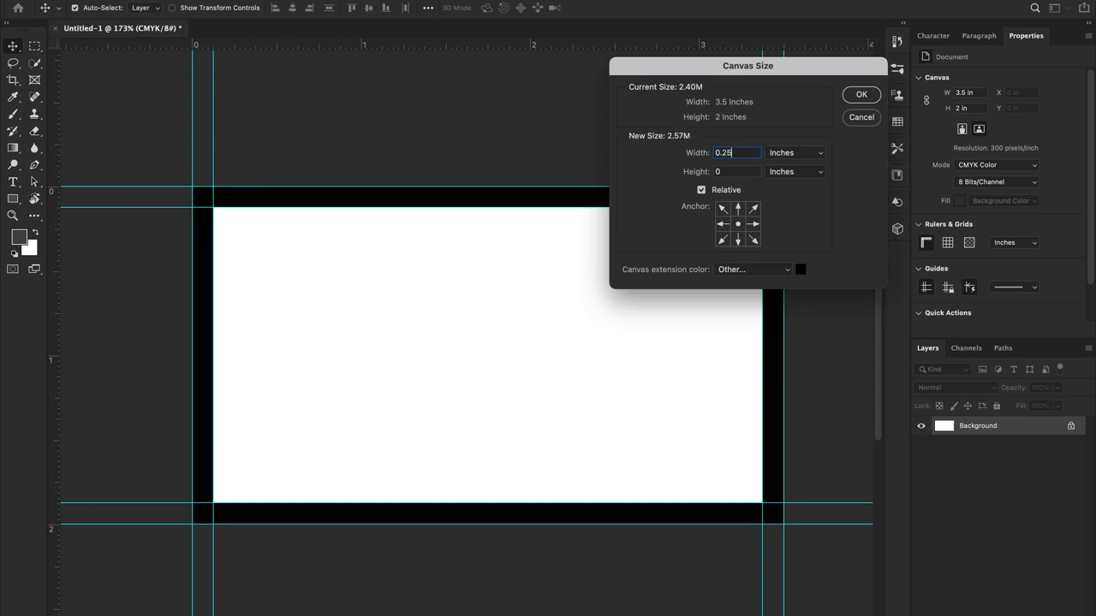
{"action": "key", "text": "Tab"}
{"action": "type", "text": "0.25"}
{"action": "left_click", "coordinate": [801, 272]}
{"action": "left_click", "coordinate": [443, 181]}
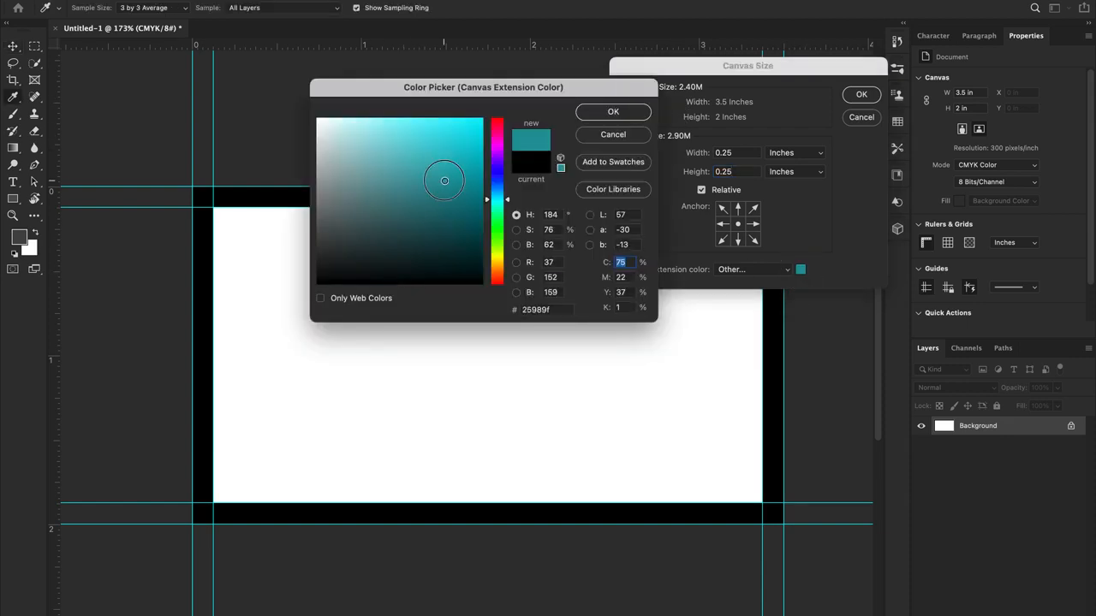
{"action": "left_click", "coordinate": [613, 112]}
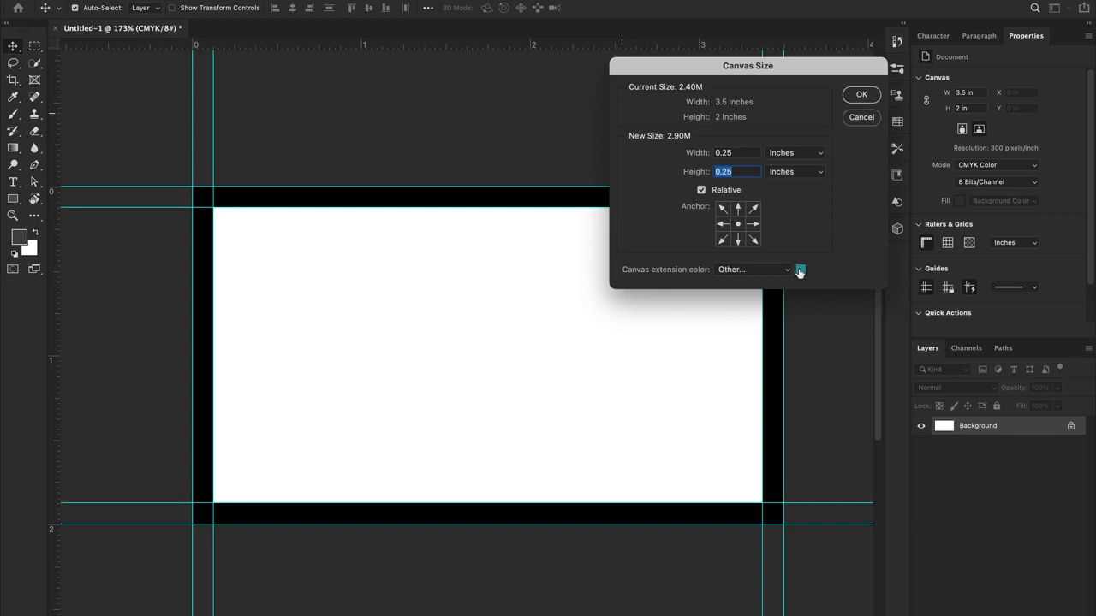
{"action": "left_click", "coordinate": [702, 190]}
{"action": "left_click", "coordinate": [701, 190]}
{"action": "left_click", "coordinate": [858, 101]}
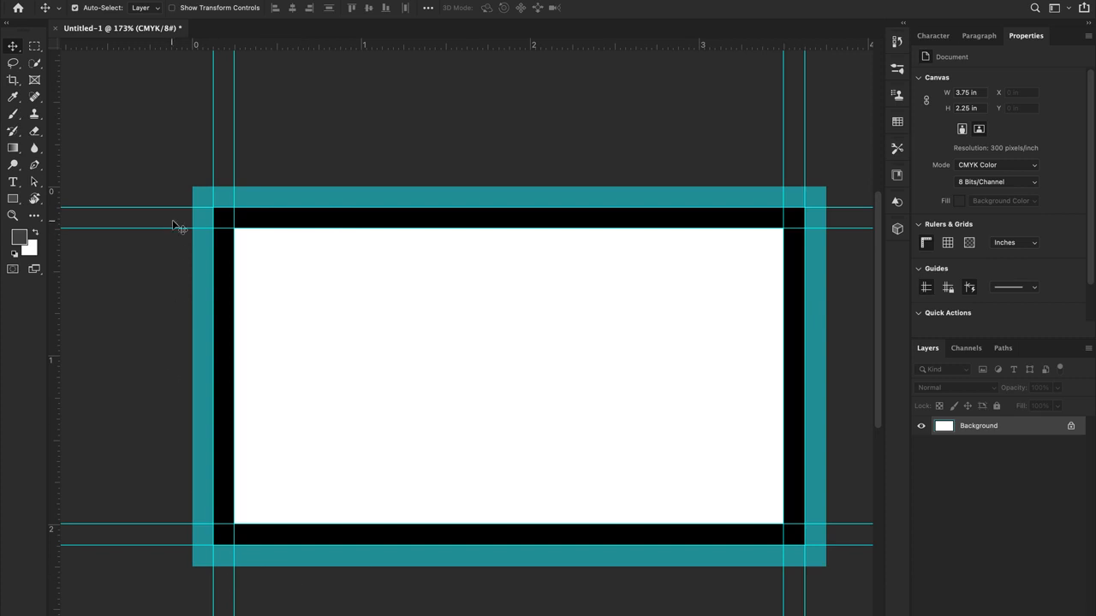
Place guides along all four outer edges of the teal border.
{"action": "scroll", "coordinate": [178, 205], "scroll_direction": "right", "scroll_amount": 4}
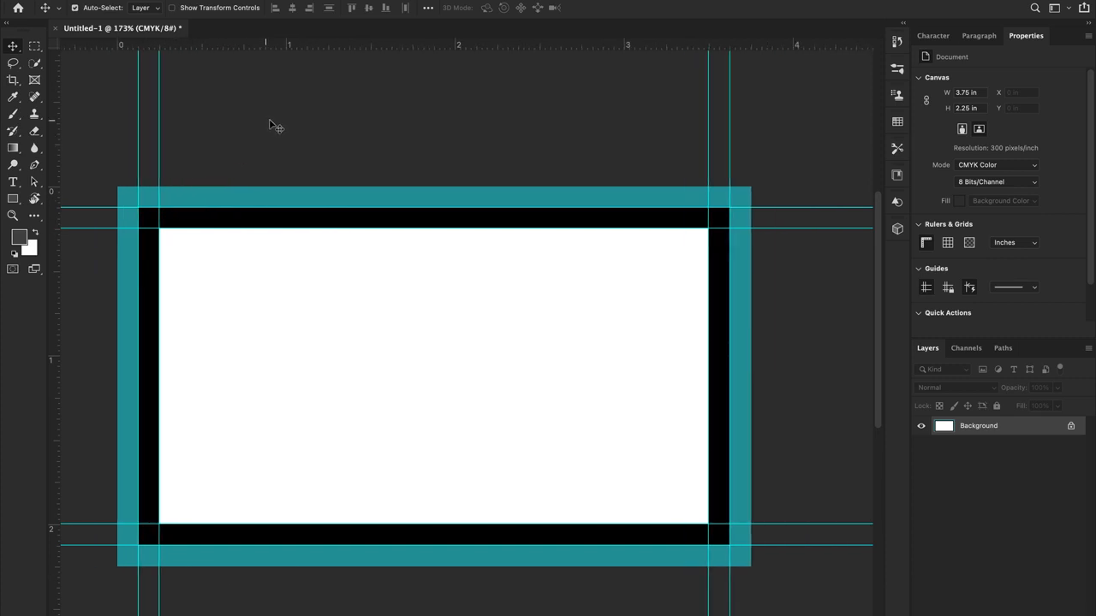
{"action": "left_click_drag", "start_coordinate": [382, 41], "coordinate": [375, 186]}
{"action": "left_click_drag", "start_coordinate": [54, 305], "coordinate": [752, 305]}
{"action": "left_click_drag", "start_coordinate": [460, 47], "coordinate": [463, 572]}
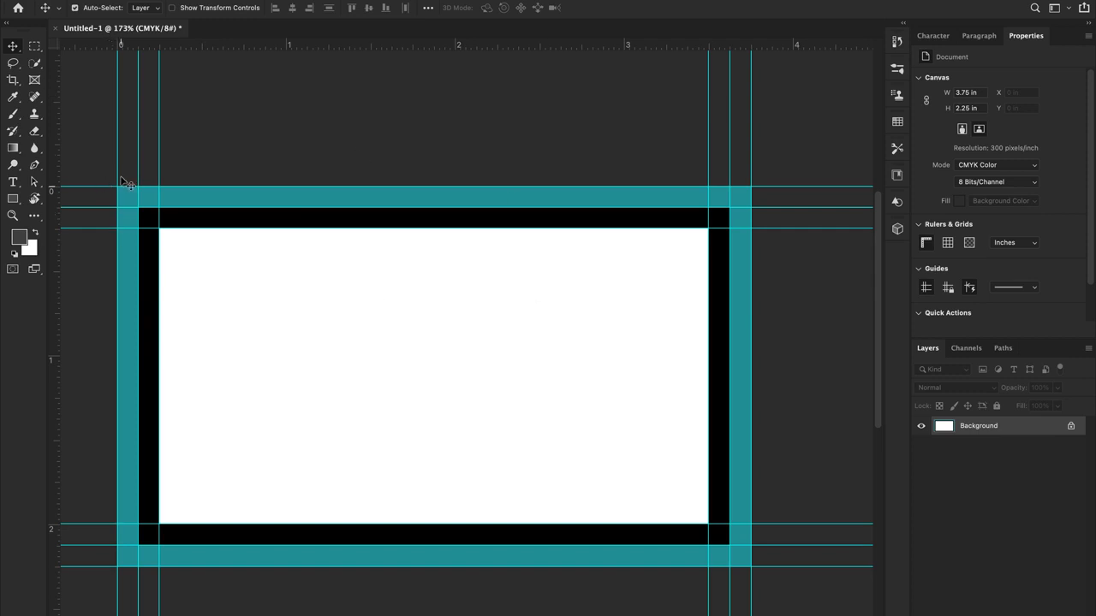
{"action": "left_click_drag", "start_coordinate": [127, 173], "coordinate": [125, 202]}
{"action": "left_click", "coordinate": [493, 297]}
{"action": "left_click_drag", "start_coordinate": [208, 299], "coordinate": [521, 435]}
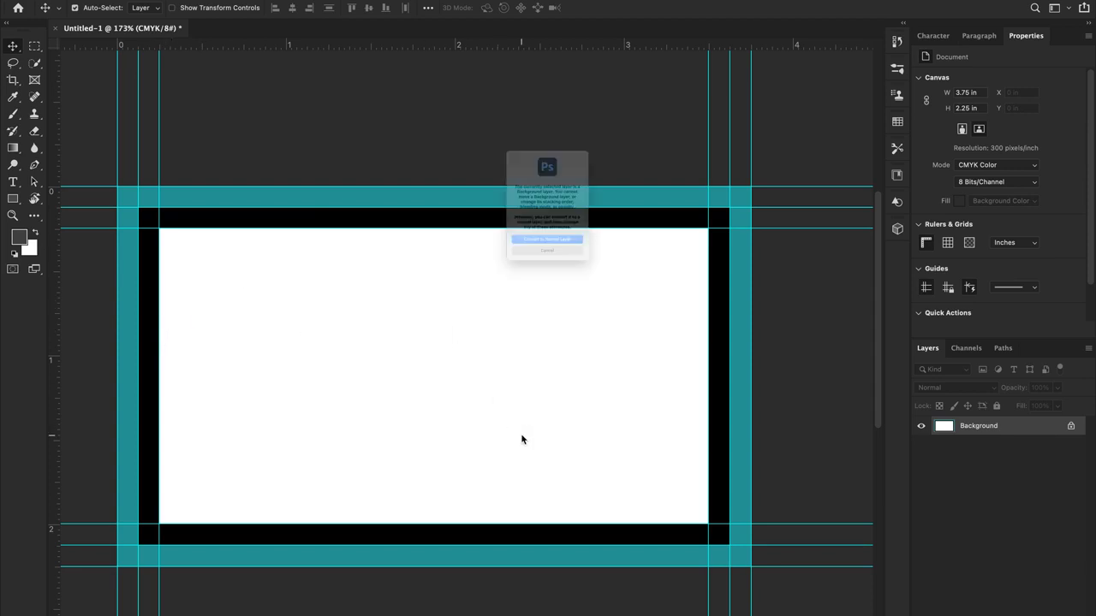
{"action": "left_click", "coordinate": [561, 301]}
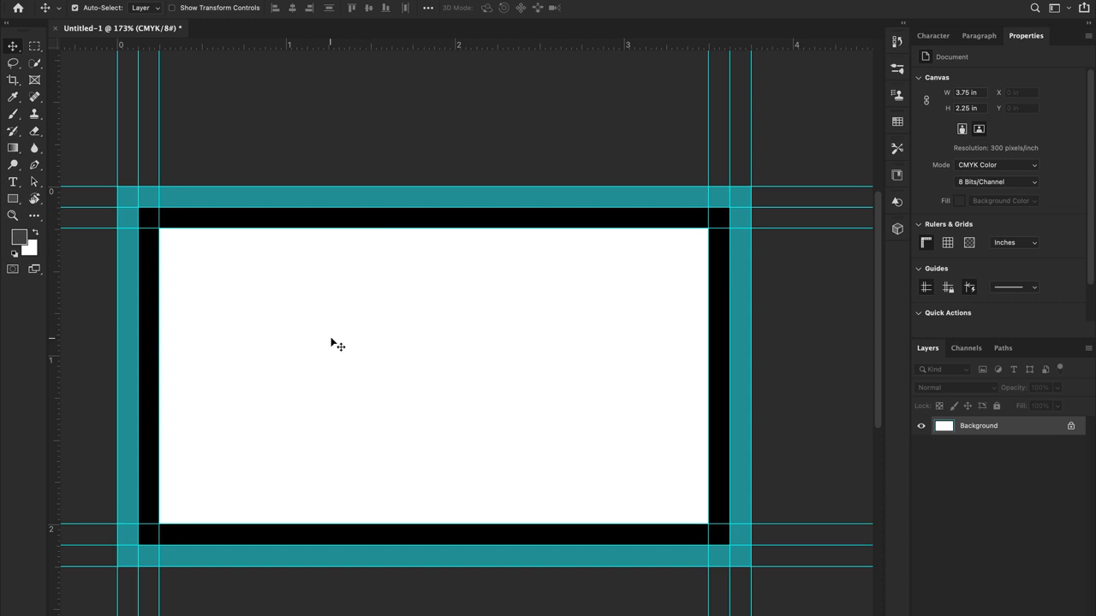
Fill the Background layer with the white background color to cover the black and teal borders.
{"action": "key", "text": "super+BackSpace"}
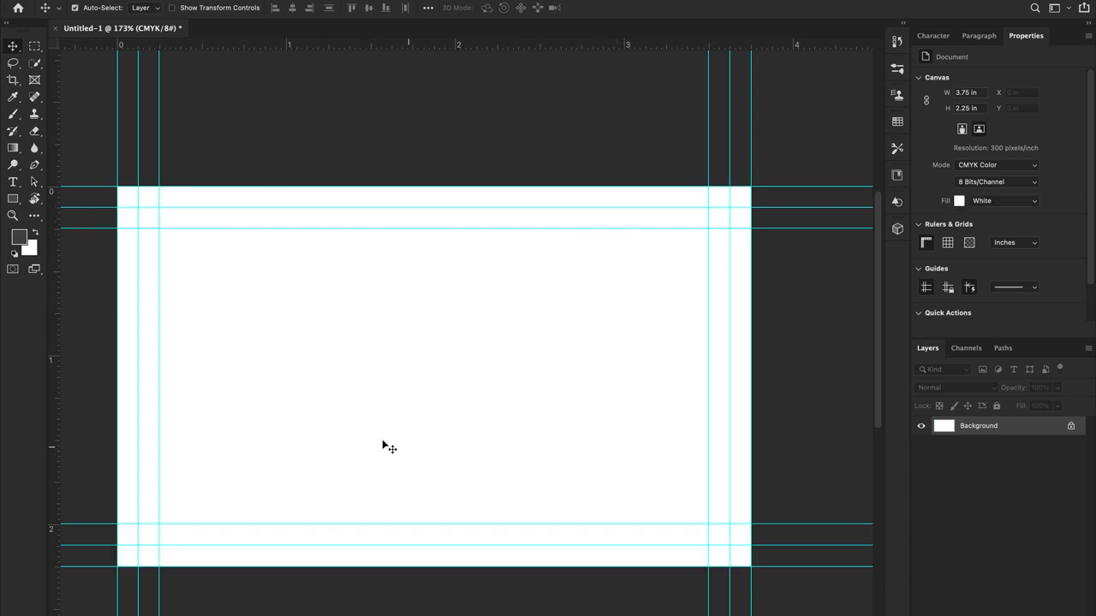
{"action": "scroll", "coordinate": [334, 310], "scroll_direction": "down", "scroll_amount": 3}
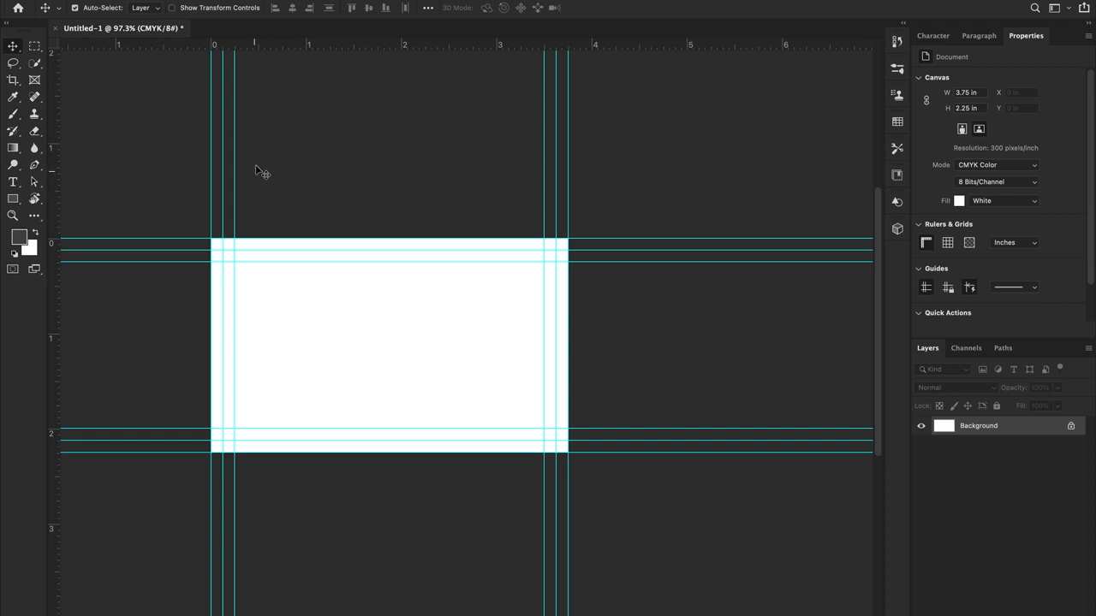
View the orange and black business card reference image from the desktop, and close the preview window.
{"action": "key", "text": "super+h"}
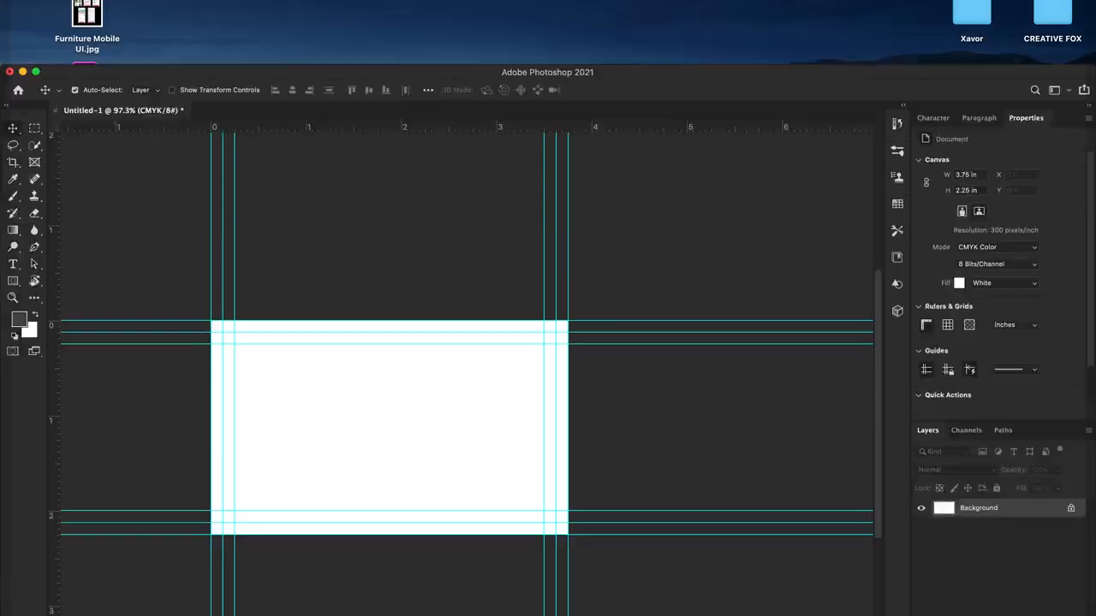
{"action": "left_click", "coordinate": [85, 375]}
{"action": "double_click", "coordinate": [85, 373]}
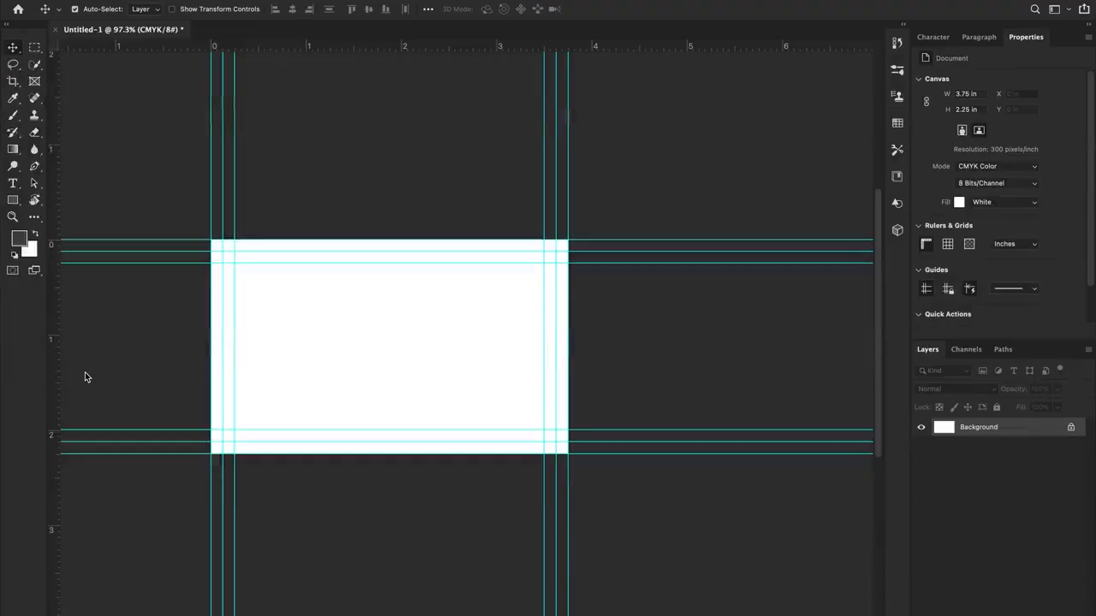
{"action": "left_click", "coordinate": [216, 4]}
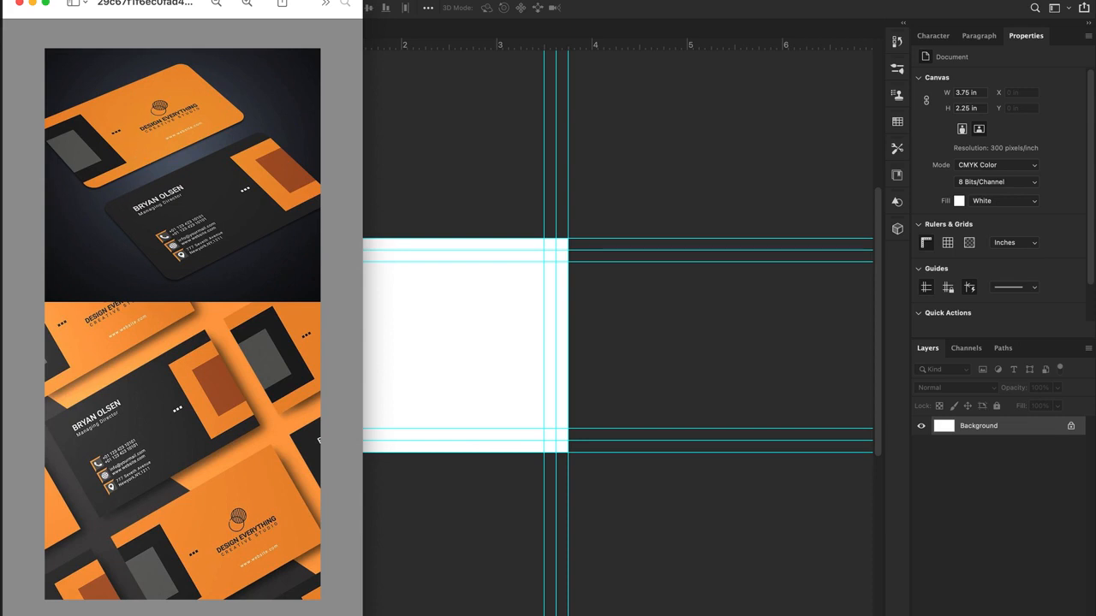
{"action": "left_click", "coordinate": [19, 4]}
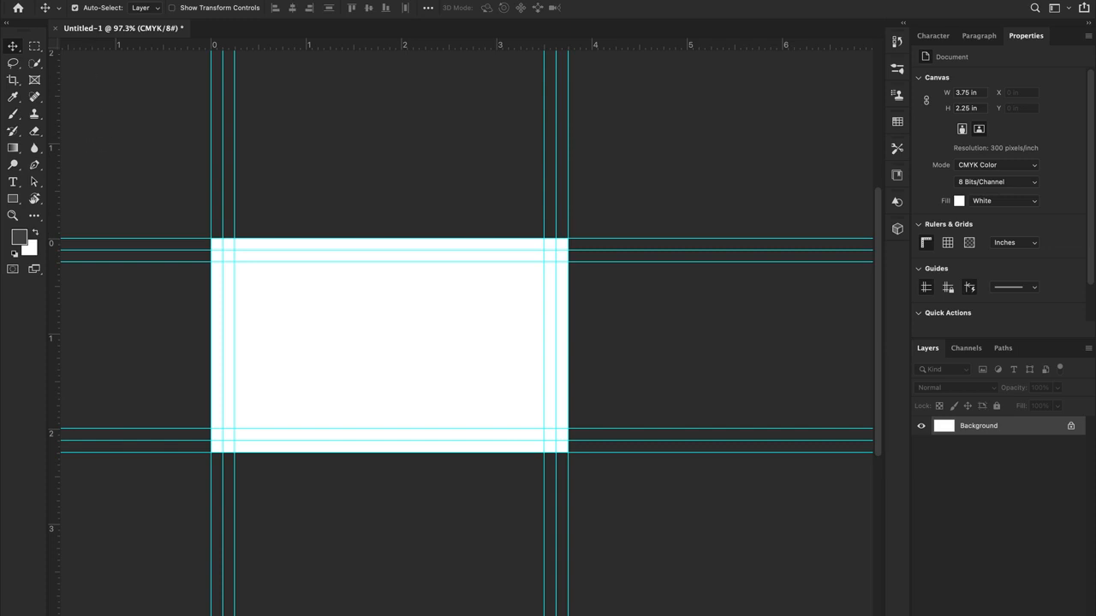
Open the reference image 29c67f1f6ec0fad430da3b25fa8831ee.jpg from the Desktop folder as a separate document.
{"action": "left_click", "coordinate": [105, 0]}
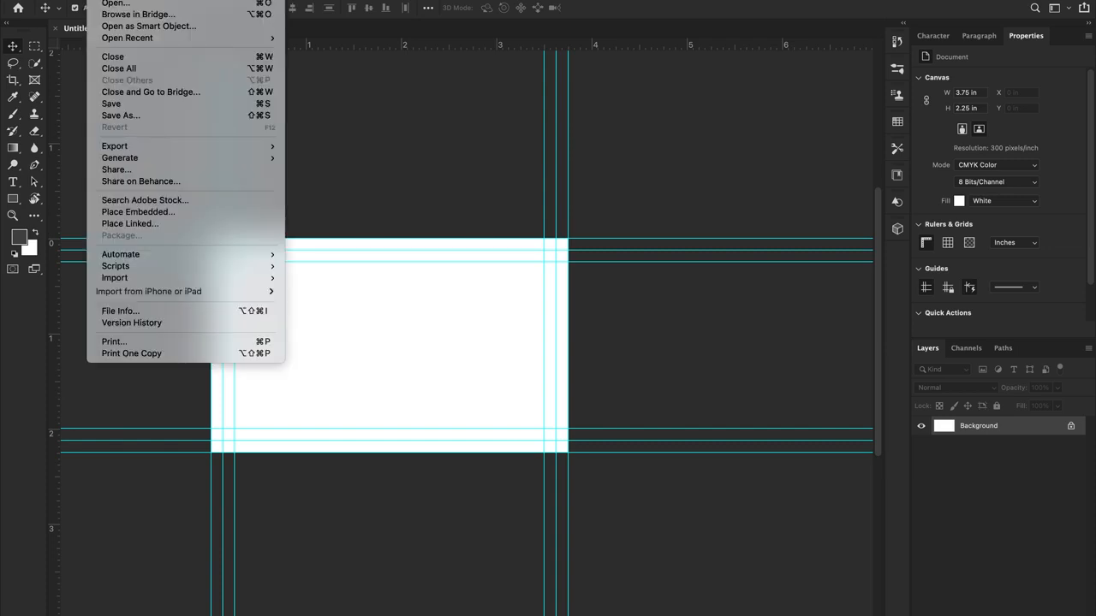
{"action": "left_click", "coordinate": [104, 4]}
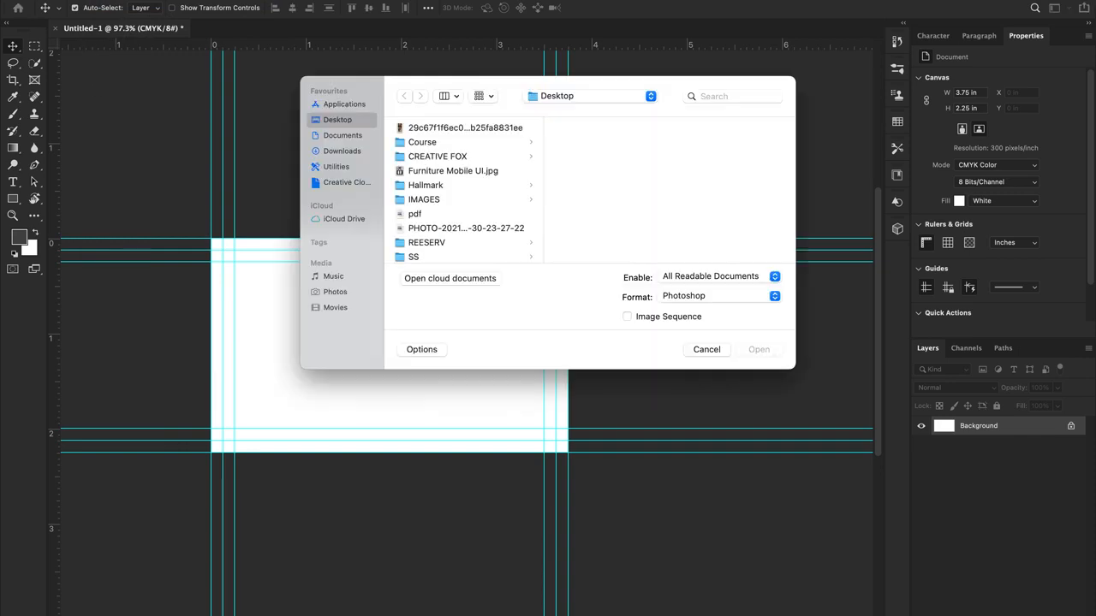
{"action": "left_click", "coordinate": [428, 130]}
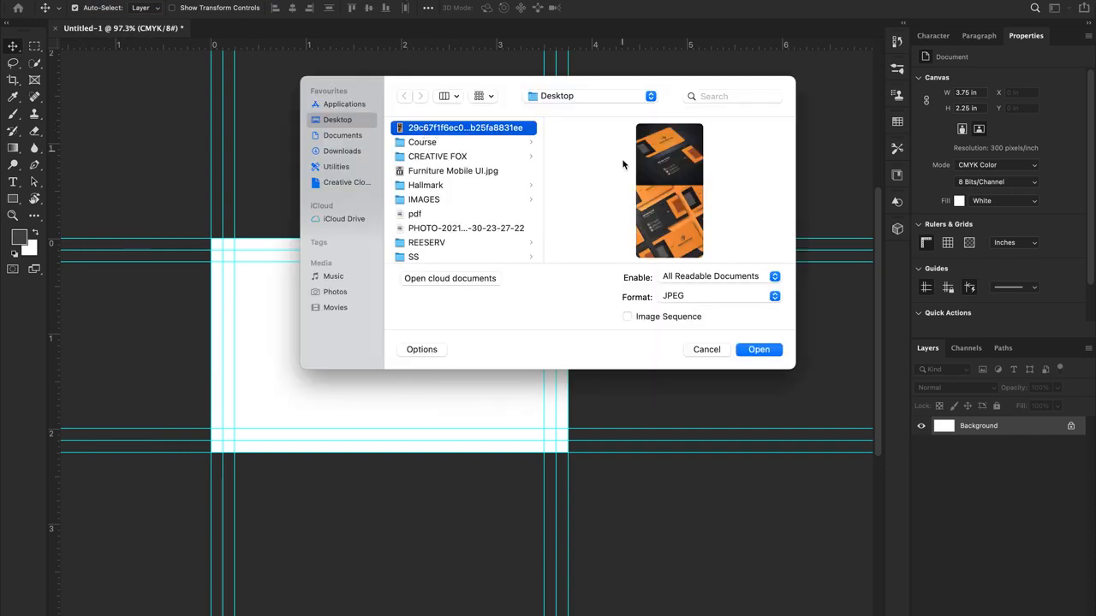
{"action": "left_click", "coordinate": [761, 353]}
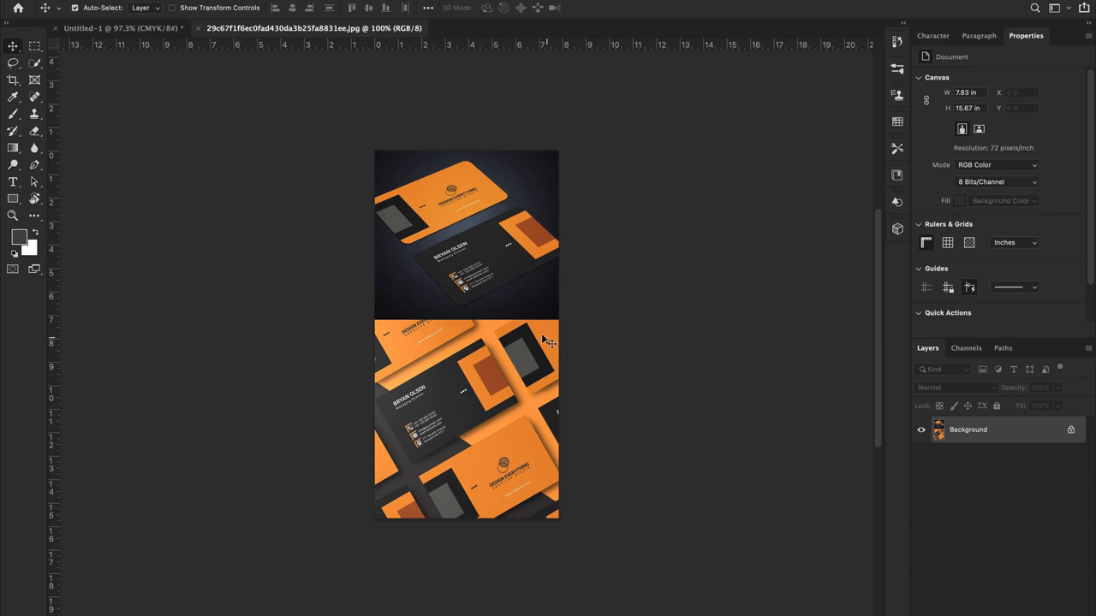
Resample the reference image to a resolution of 300 pixels/inch.
{"action": "scroll", "coordinate": [531, 333], "scroll_direction": "up", "scroll_amount": 3}
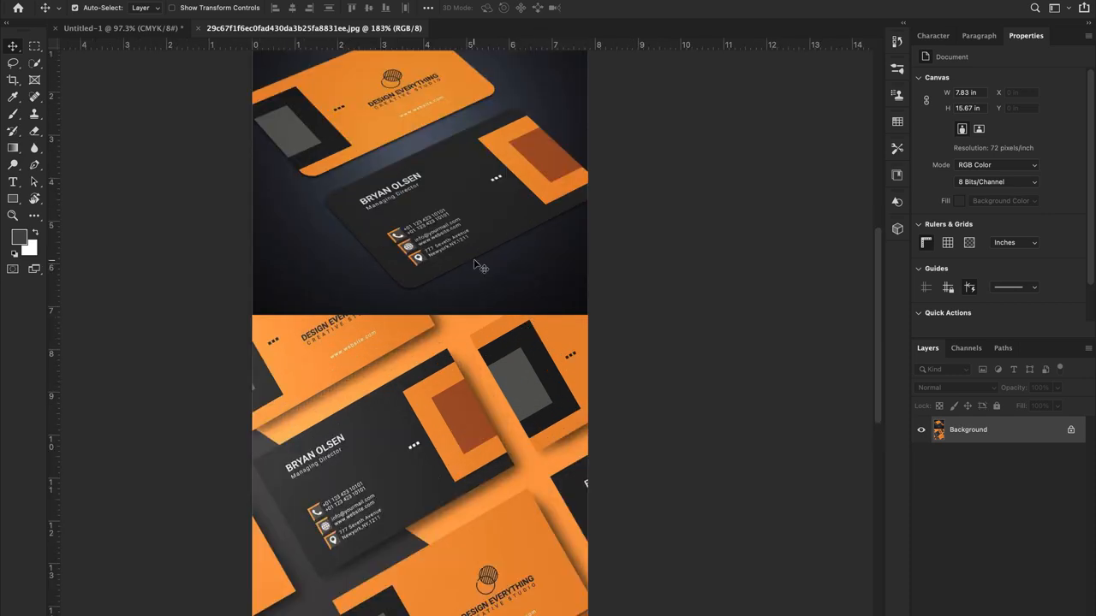
{"action": "scroll", "coordinate": [477, 264], "scroll_direction": "down", "scroll_amount": 2}
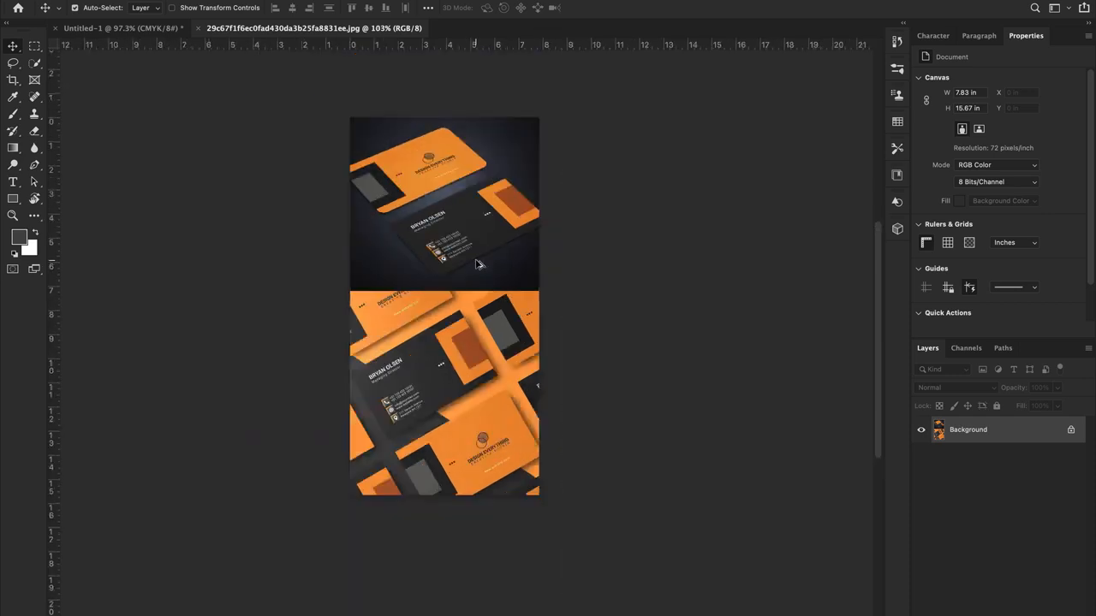
{"action": "scroll", "coordinate": [477, 264], "scroll_direction": "up", "scroll_amount": 2}
{"action": "scroll", "coordinate": [479, 264], "scroll_direction": "down", "scroll_amount": 4}
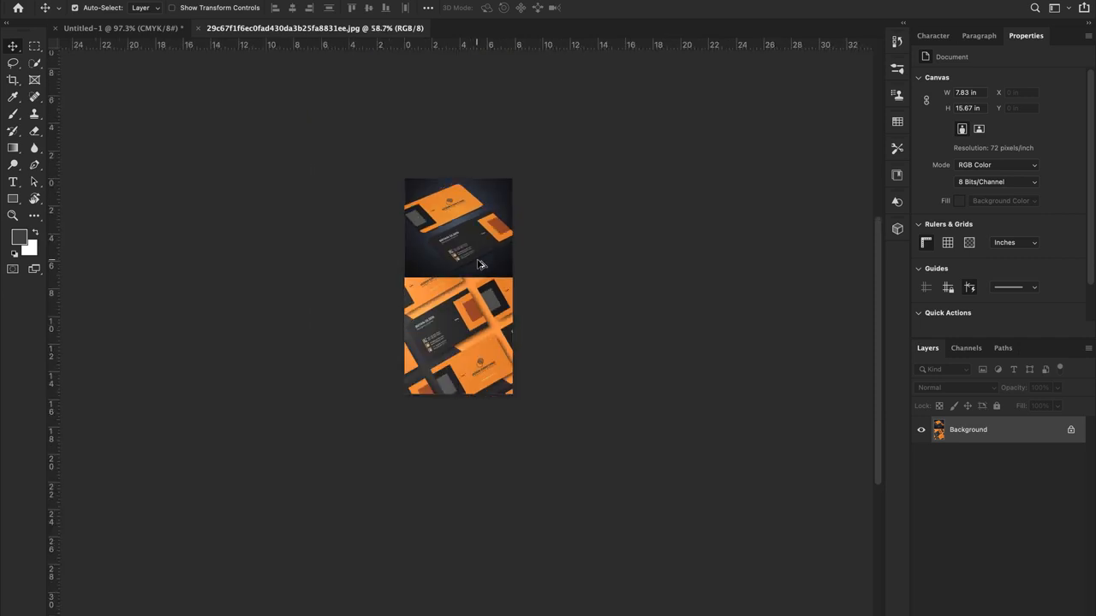
{"action": "scroll", "coordinate": [479, 264], "scroll_direction": "up", "scroll_amount": 2}
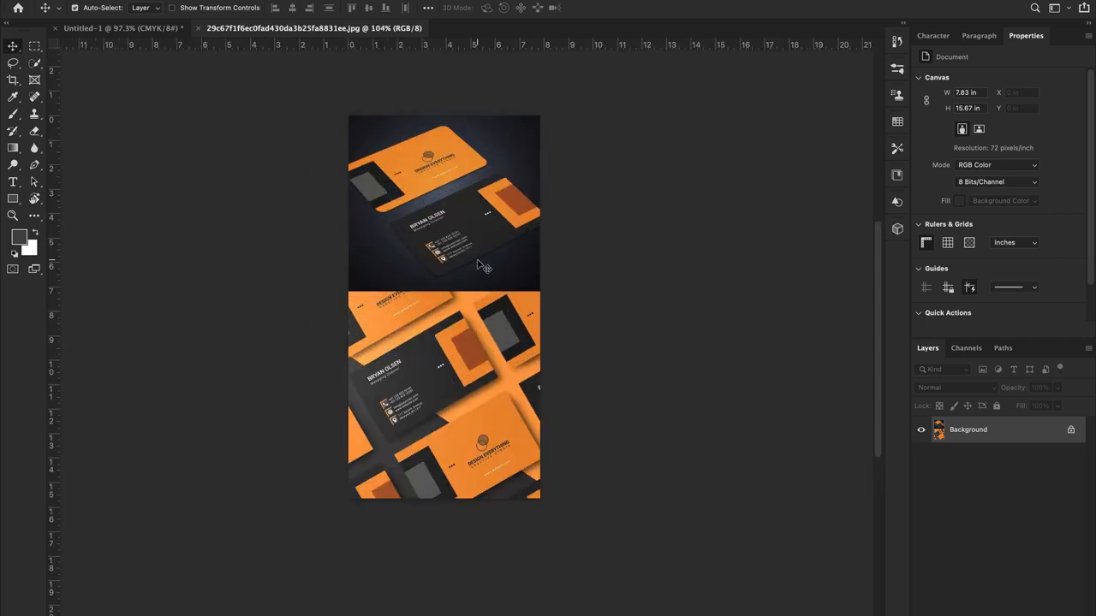
{"action": "key", "text": "super+alt+i"}
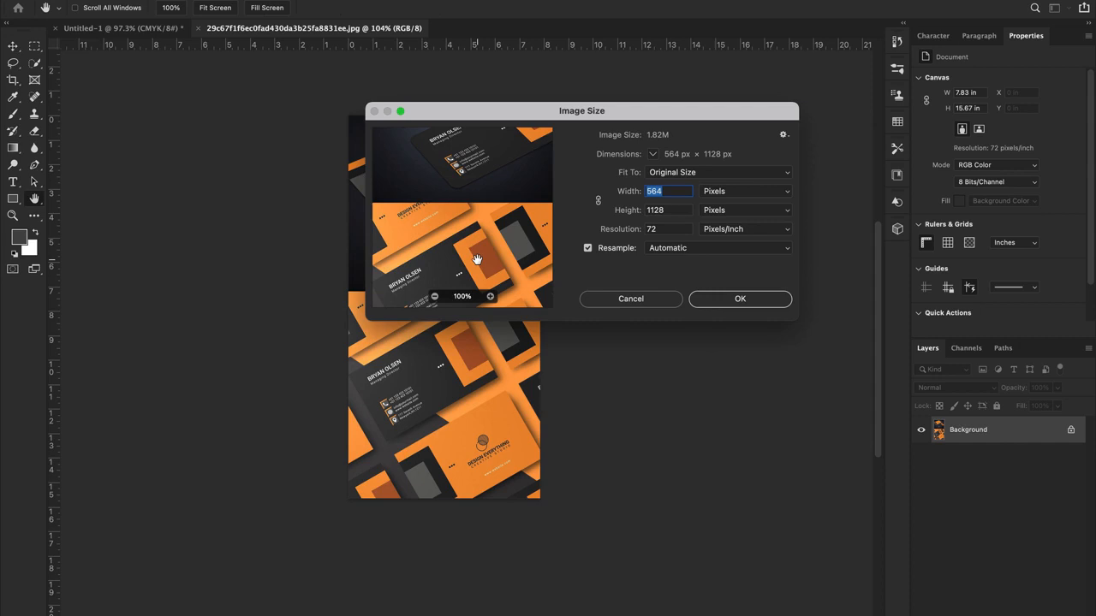
{"action": "key", "text": "Tab"}
{"action": "key", "text": "Tab"}
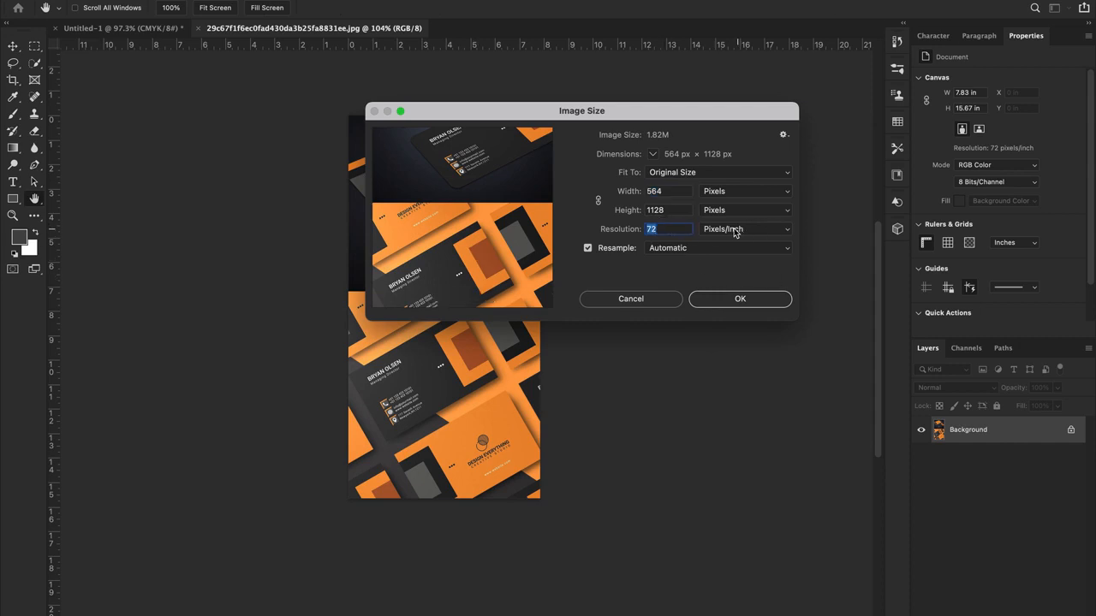
{"action": "type", "text": "300"}
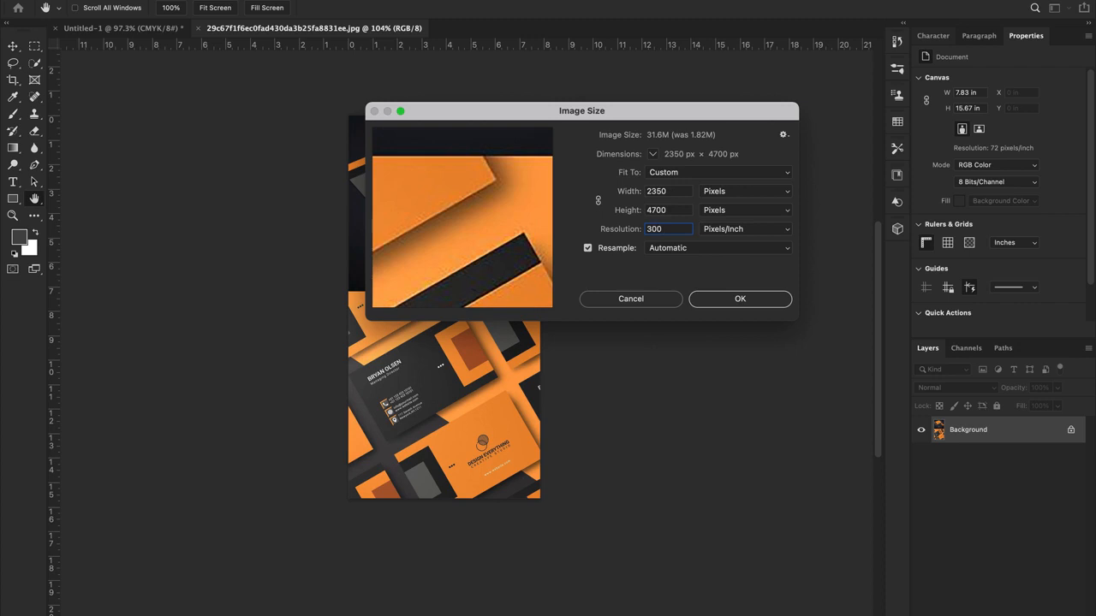
{"action": "key", "text": "Return"}
{"action": "key", "text": "v"}
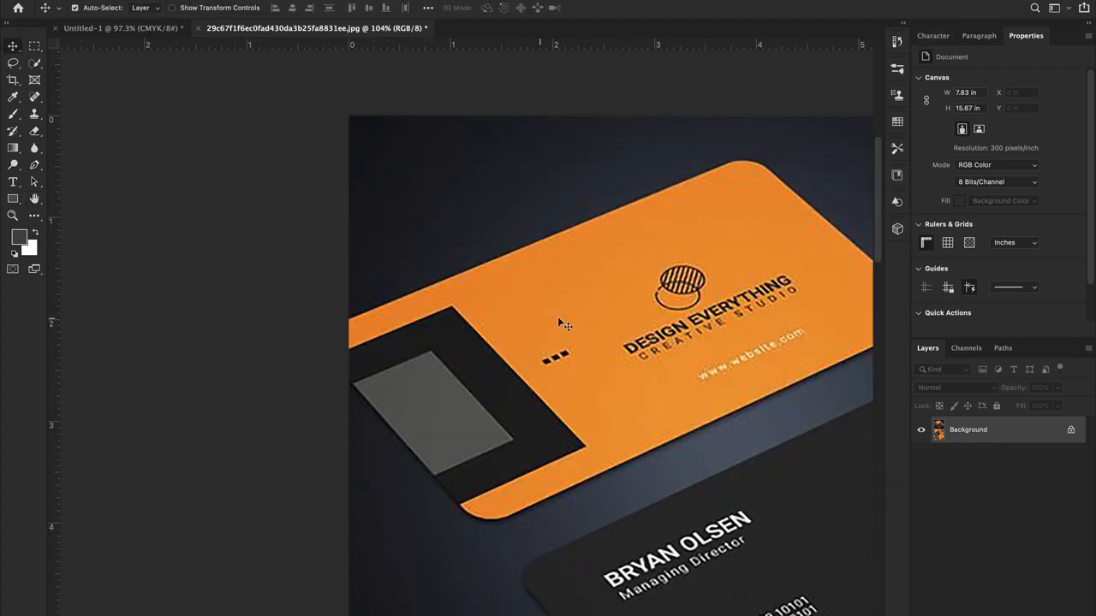
Reset the foreground and background colors to the default black and white.
{"action": "scroll", "coordinate": [505, 320], "scroll_direction": "right", "scroll_amount": 5}
{"action": "scroll", "coordinate": [505, 320], "scroll_direction": "down", "scroll_amount": 4}
{"action": "key", "text": "d"}
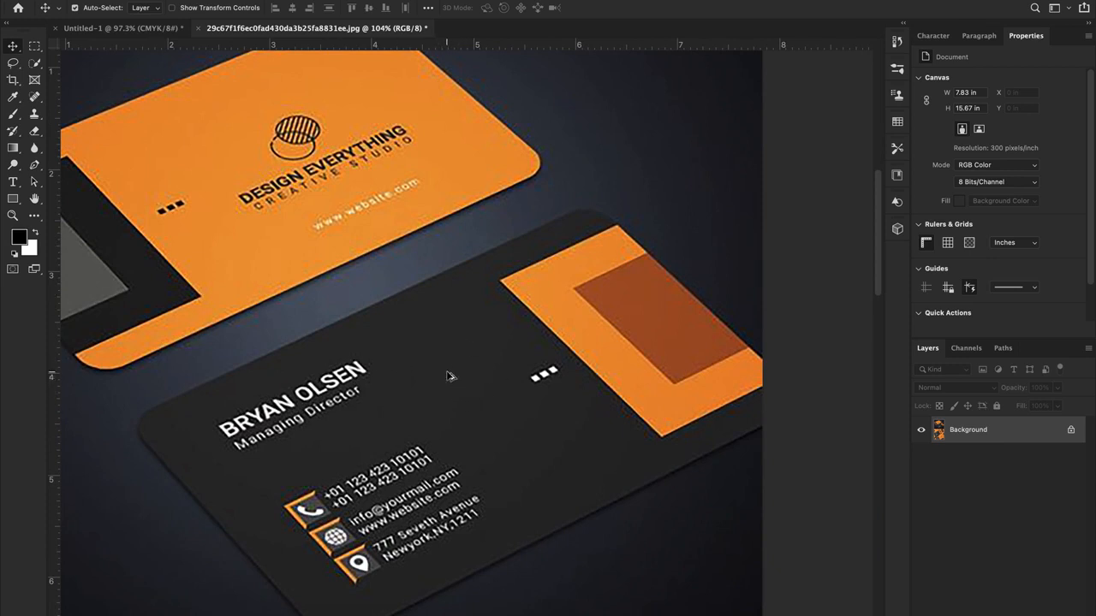
{"action": "scroll", "coordinate": [449, 375], "scroll_direction": "down", "scroll_amount": 3}
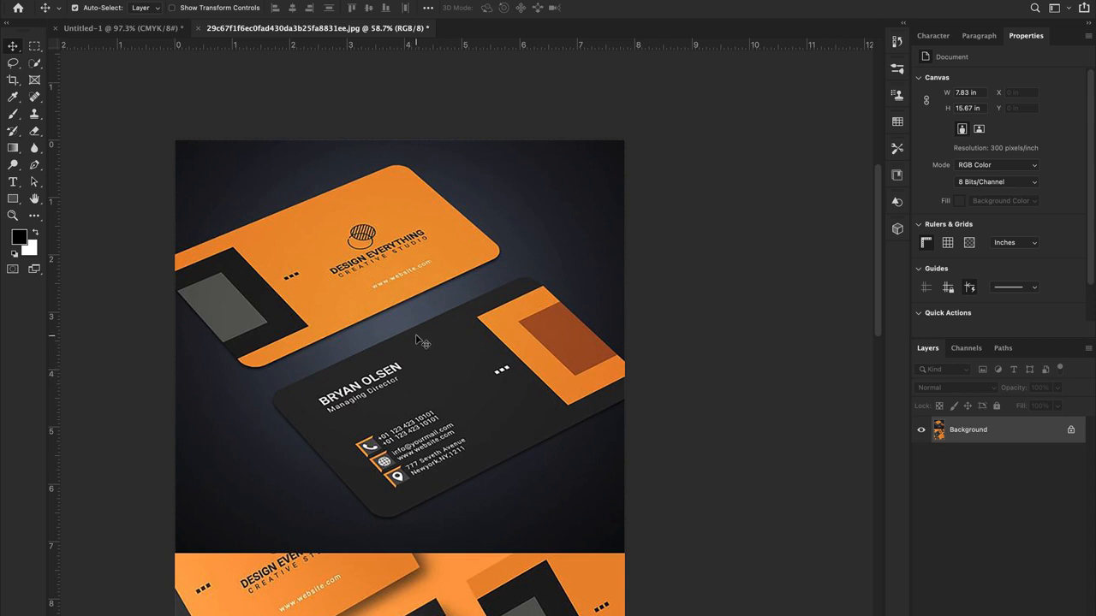
{"action": "left_click", "coordinate": [19, 239]}
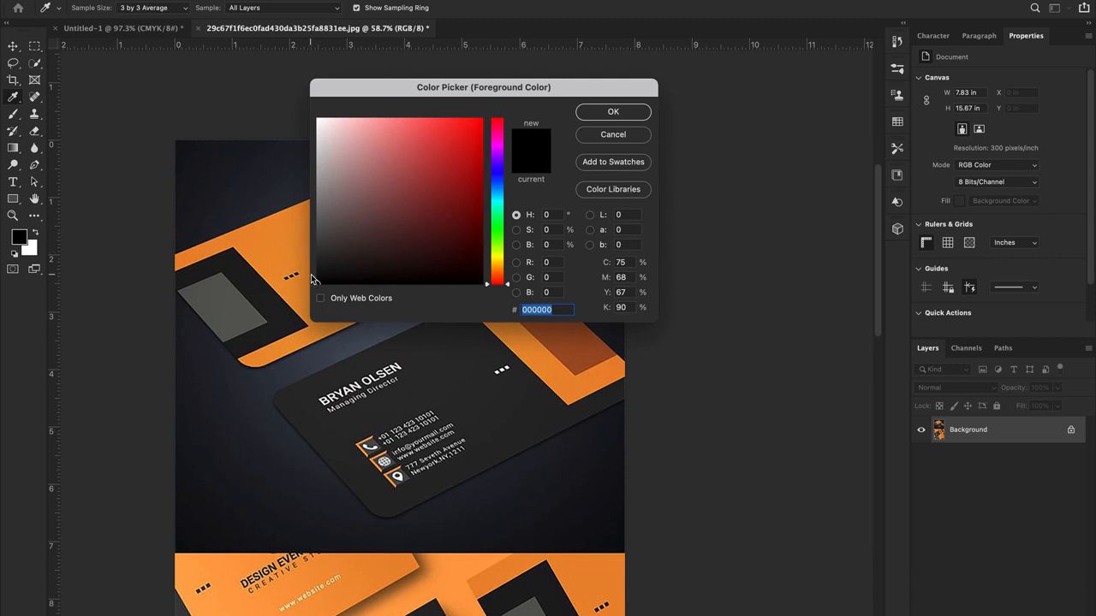
{"action": "mouse_move", "coordinate": [319, 281]}
{"action": "left_mouse_down"}
{"action": "mouse_move", "coordinate": [311, 221]}
{"action": "mouse_move", "coordinate": [313, 259]}
{"action": "left_mouse_up"}
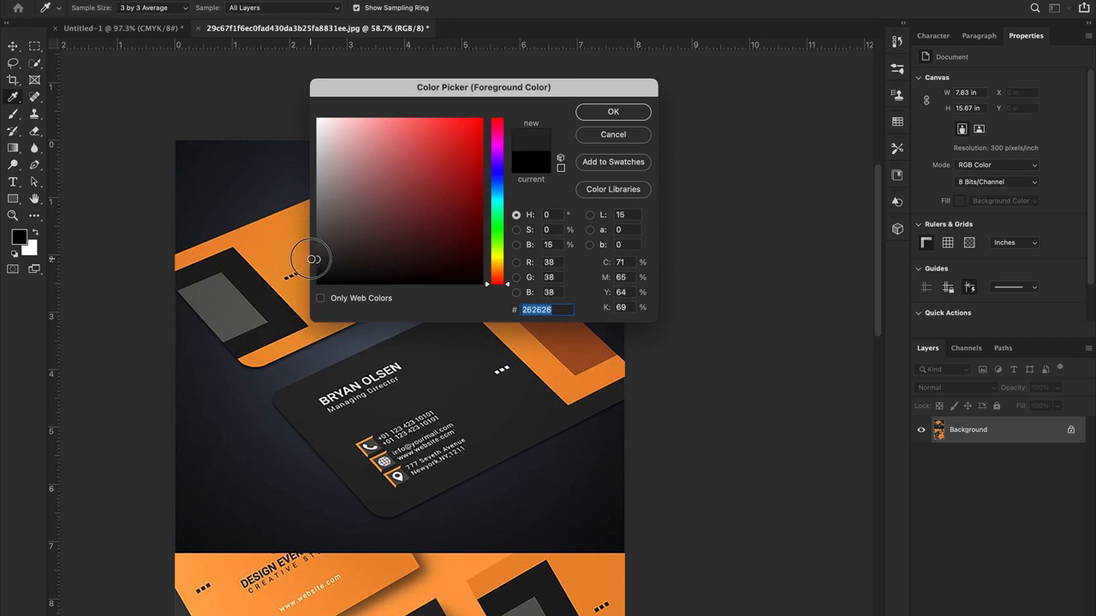
{"action": "left_click", "coordinate": [613, 134]}
{"action": "key", "text": "v"}
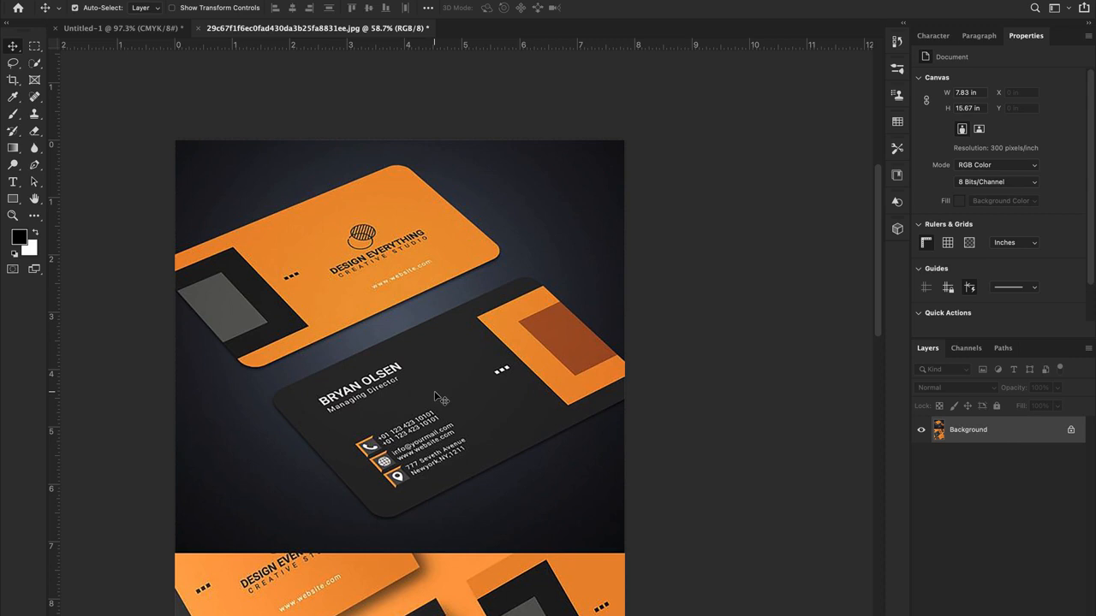
Switch to the Eyedropper tool and back to the Move tool.
{"action": "key", "text": "i"}
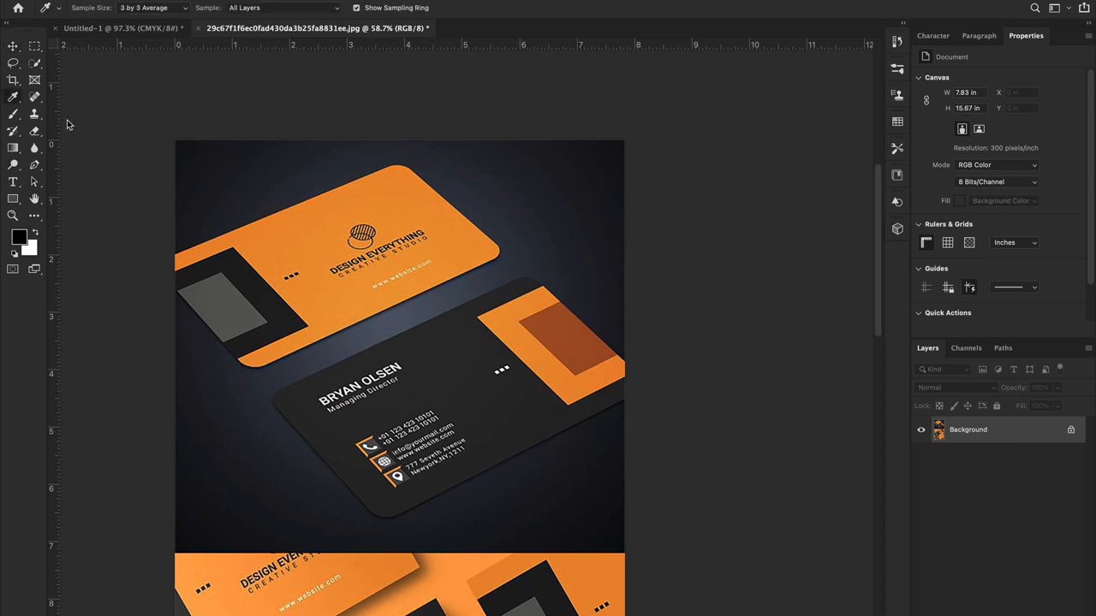
{"action": "mouse_move", "coordinate": [560, 609]}
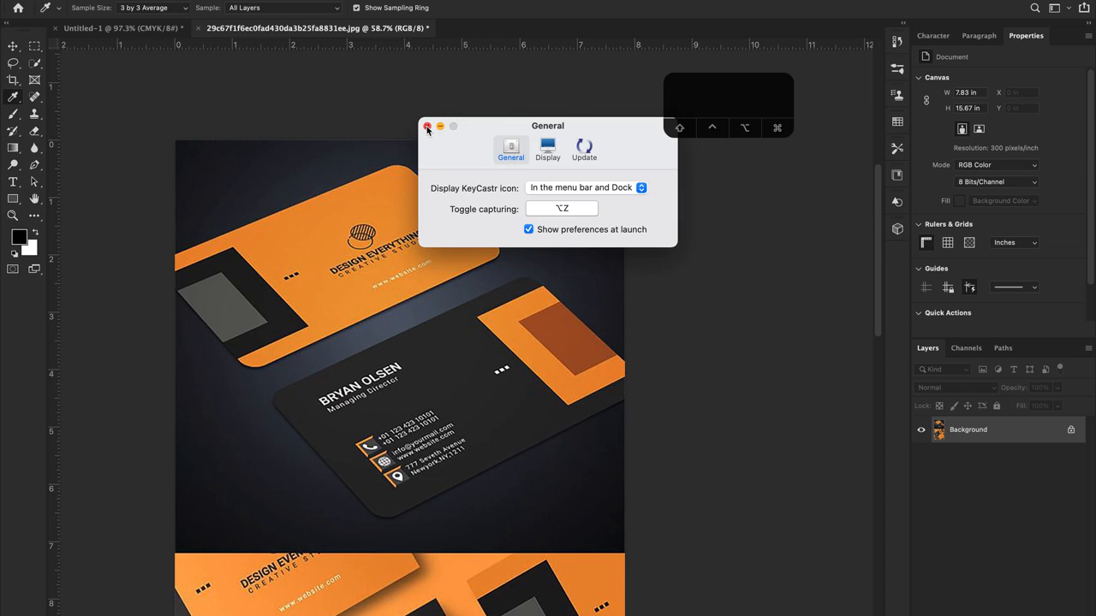
{"action": "left_click", "coordinate": [427, 123]}
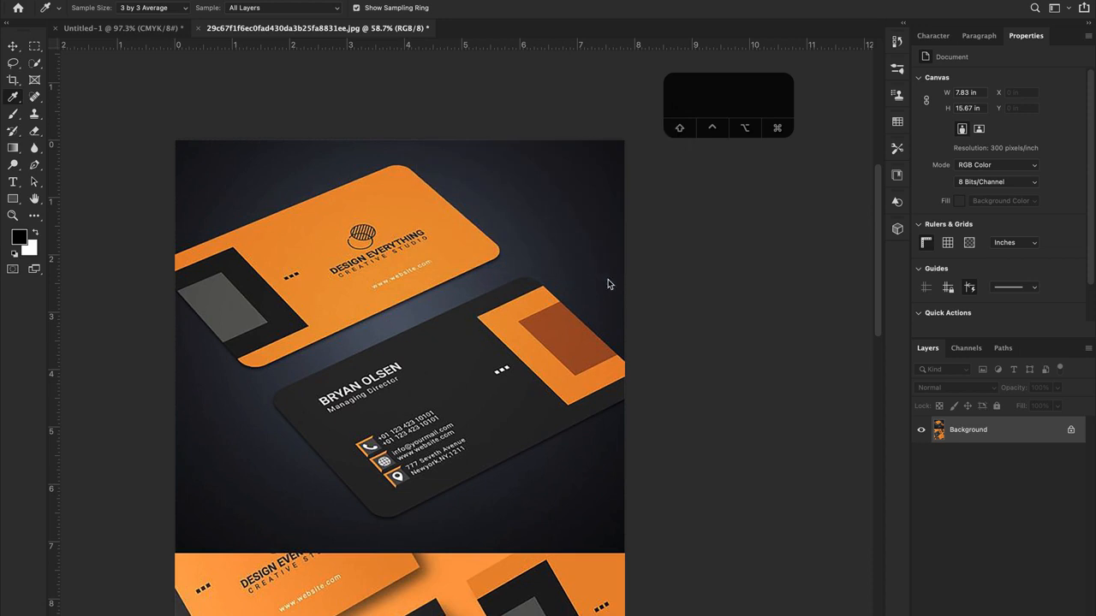
{"action": "key", "text": "i"}
{"action": "key", "text": "v"}
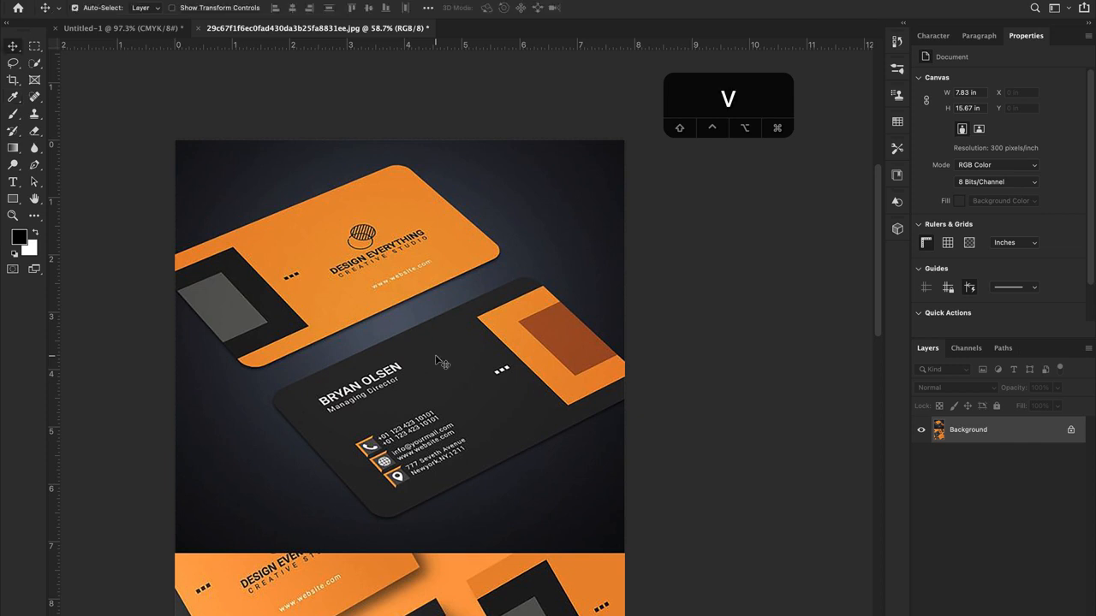
Resample the reference image to a resolution of 500 pixels/inch.
{"action": "key", "text": "super+alt+i"}
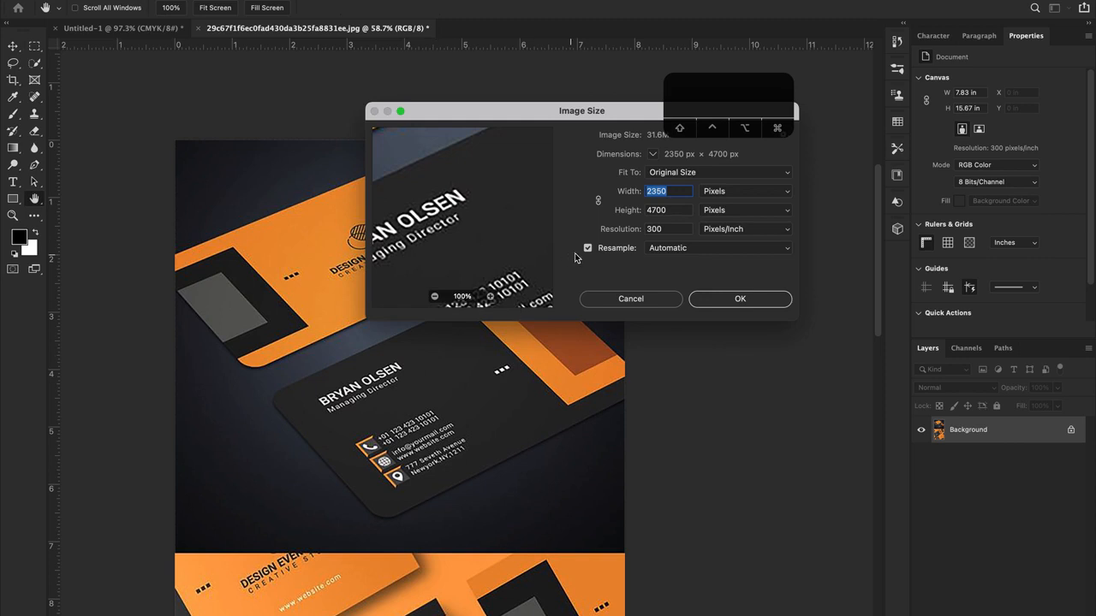
{"action": "left_click", "coordinate": [676, 228]}
{"action": "type", "text": "500"}
{"action": "key", "text": "Return"}
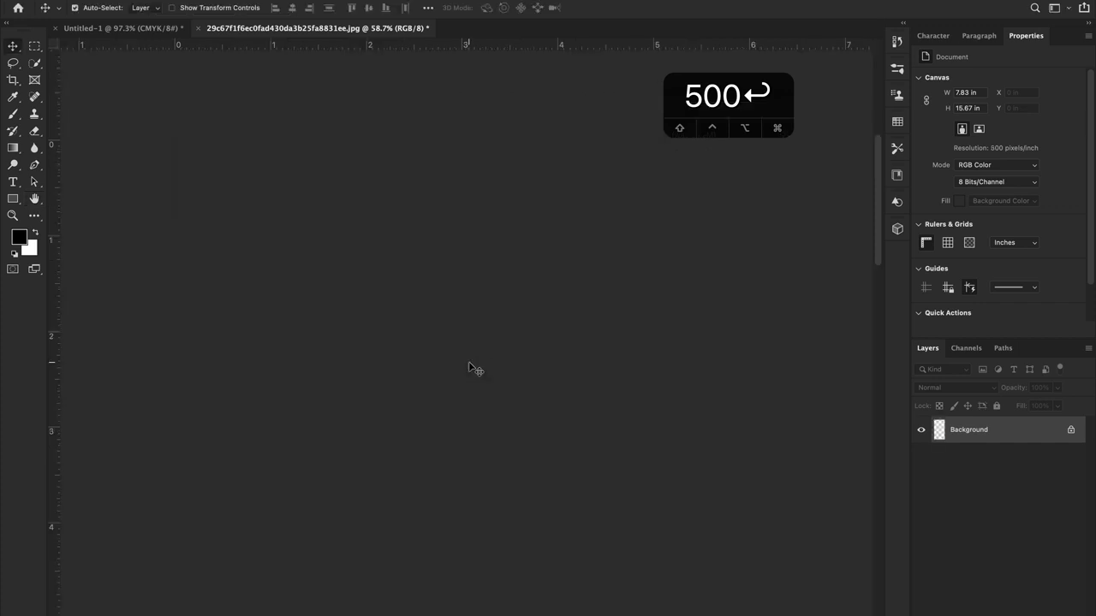
Compare the reference image with the blank business card document and examine the dark card's layout up close.
{"action": "scroll", "coordinate": [468, 361], "scroll_direction": "right", "scroll_amount": 6}
{"action": "scroll", "coordinate": [468, 361], "scroll_direction": "down", "scroll_amount": 3}
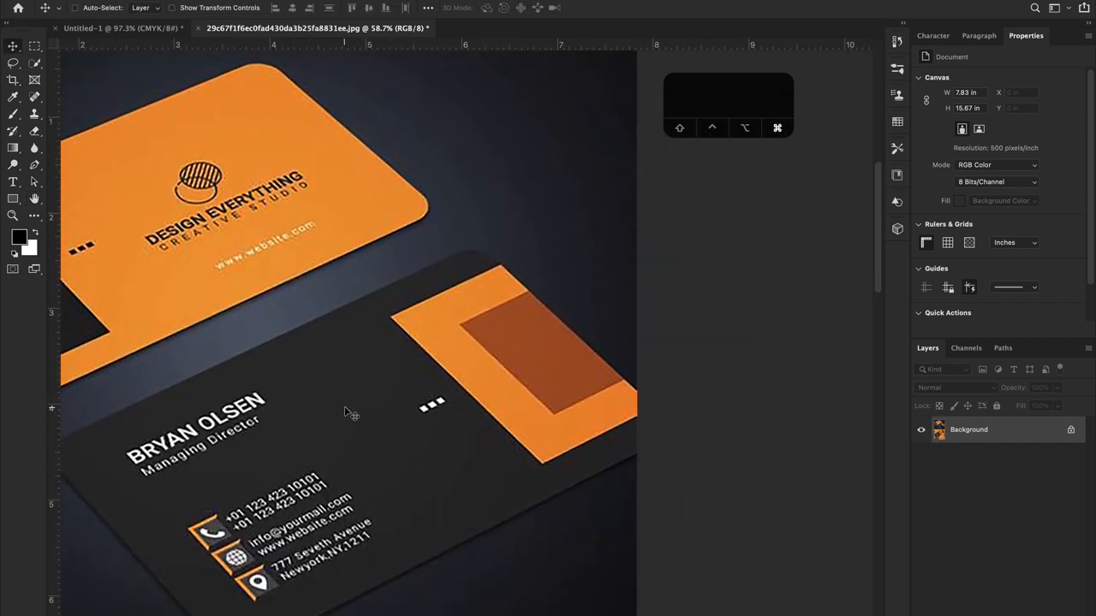
{"action": "scroll", "coordinate": [346, 413], "scroll_direction": "down", "scroll_amount": 5}
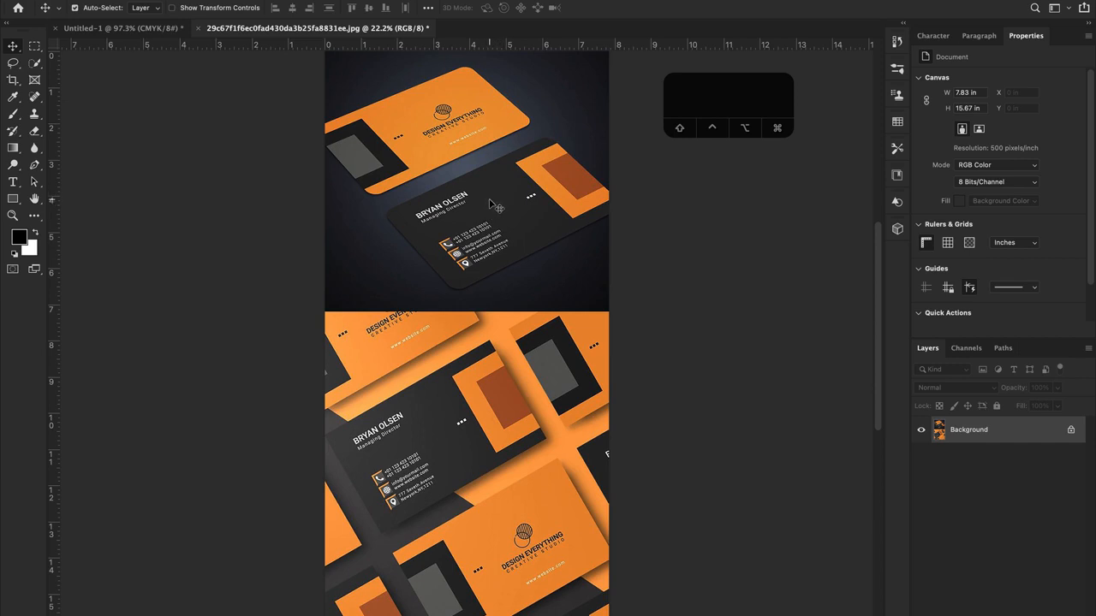
{"action": "left_click", "coordinate": [120, 28]}
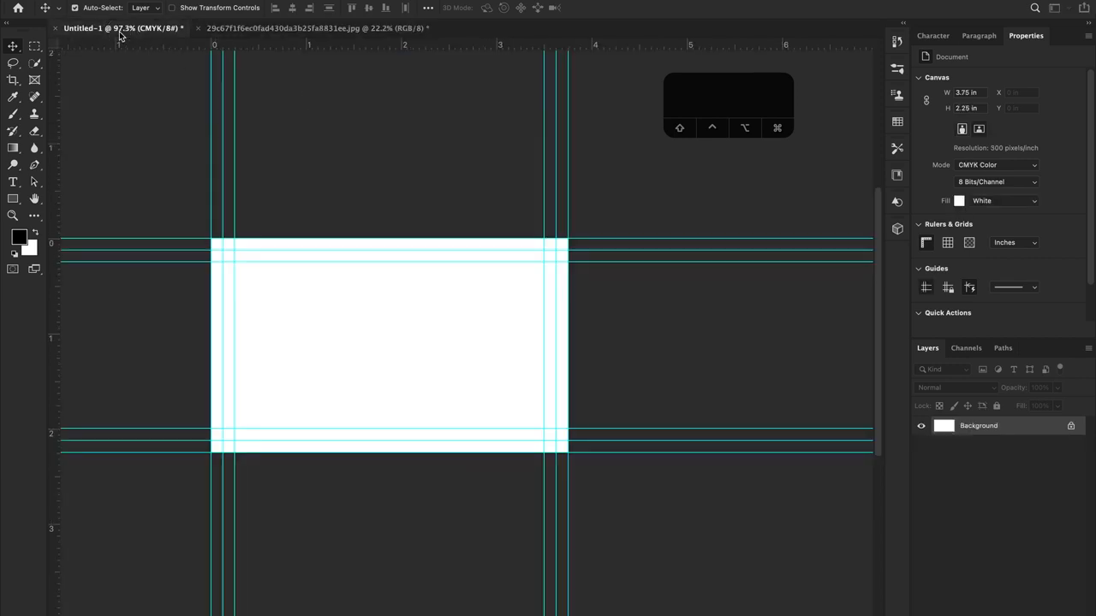
{"action": "left_click", "coordinate": [357, 28]}
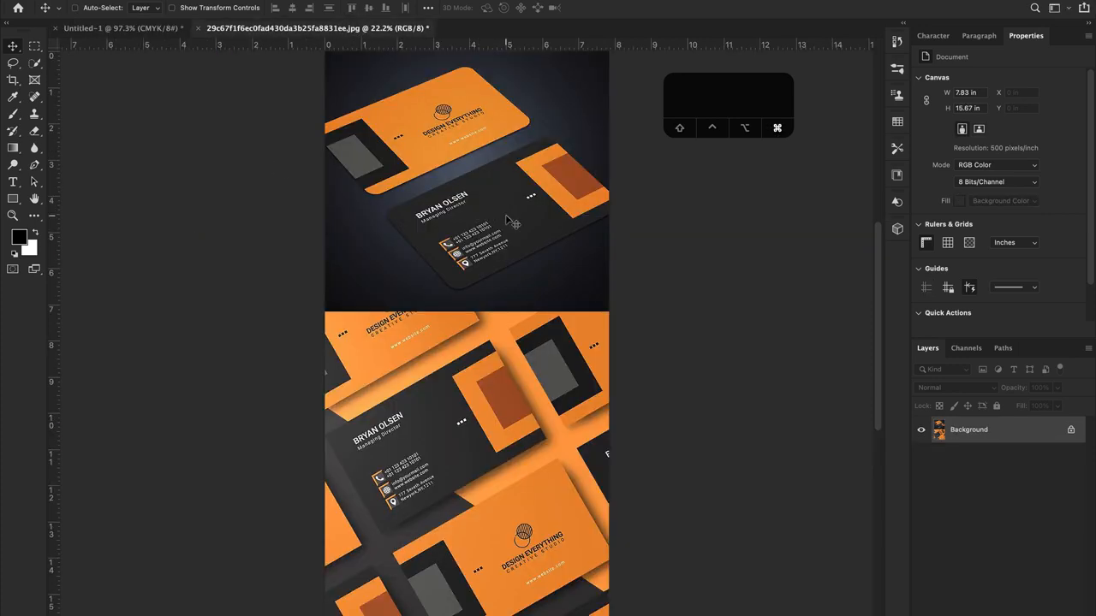
{"action": "scroll", "coordinate": [505, 217], "scroll_direction": "left", "scroll_amount": 1}
{"action": "scroll", "coordinate": [528, 220], "scroll_direction": "up", "scroll_amount": 3}
{"action": "scroll", "coordinate": [462, 219], "scroll_direction": "up", "scroll_amount": 5}
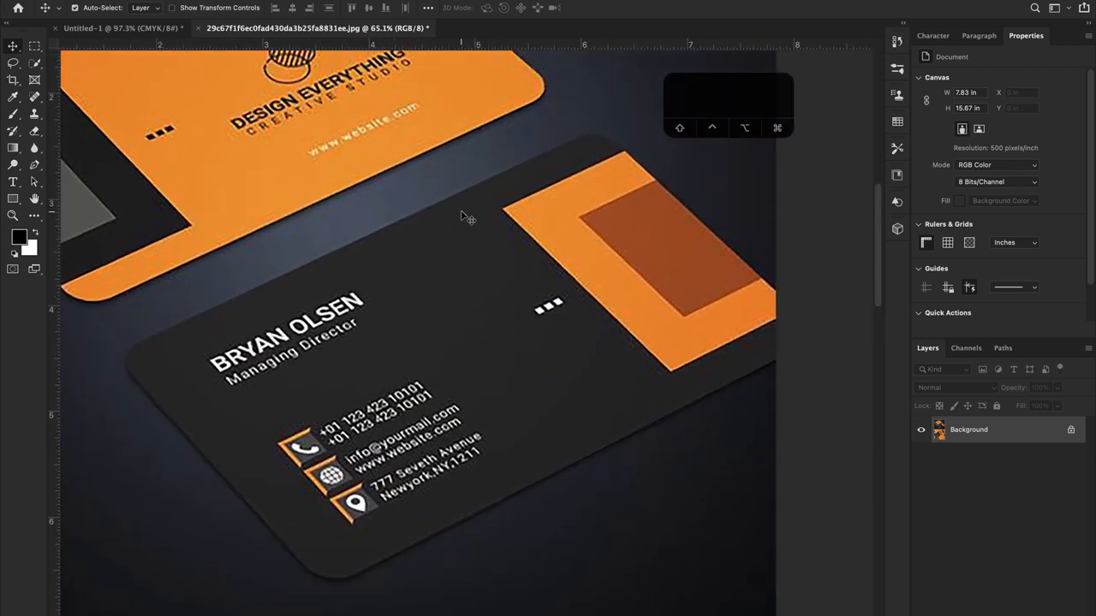
Sample colors from the reference cards with the Eyedropper, ending with the dark card's charcoal as the foreground color.
{"action": "key", "text": "i"}
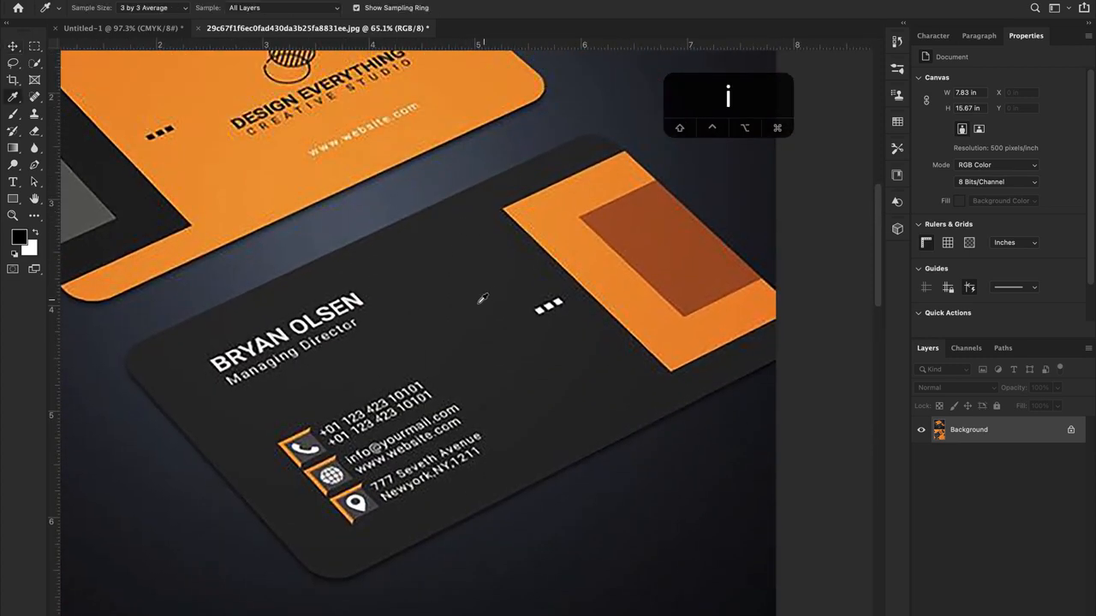
{"action": "left_click", "coordinate": [455, 316]}
{"action": "left_click", "coordinate": [550, 212]}
{"action": "left_click", "coordinate": [155, 211]}
{"action": "left_click", "coordinate": [83, 203]}
{"action": "left_click", "coordinate": [678, 204]}
{"action": "left_click", "coordinate": [718, 178]}
{"action": "left_click", "coordinate": [590, 105]}
{"action": "left_click", "coordinate": [483, 284]}
Fill the Background layer of the Untitled-1 document with the sampled charcoal and hide the guides.
{"action": "left_click", "coordinate": [155, 34]}
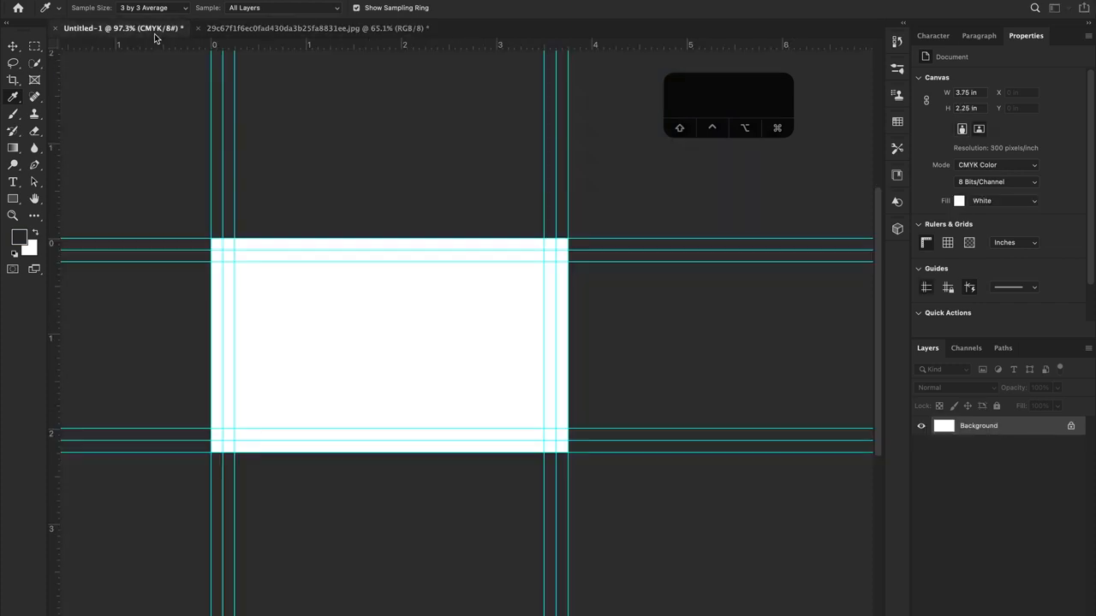
{"action": "key", "text": "v"}
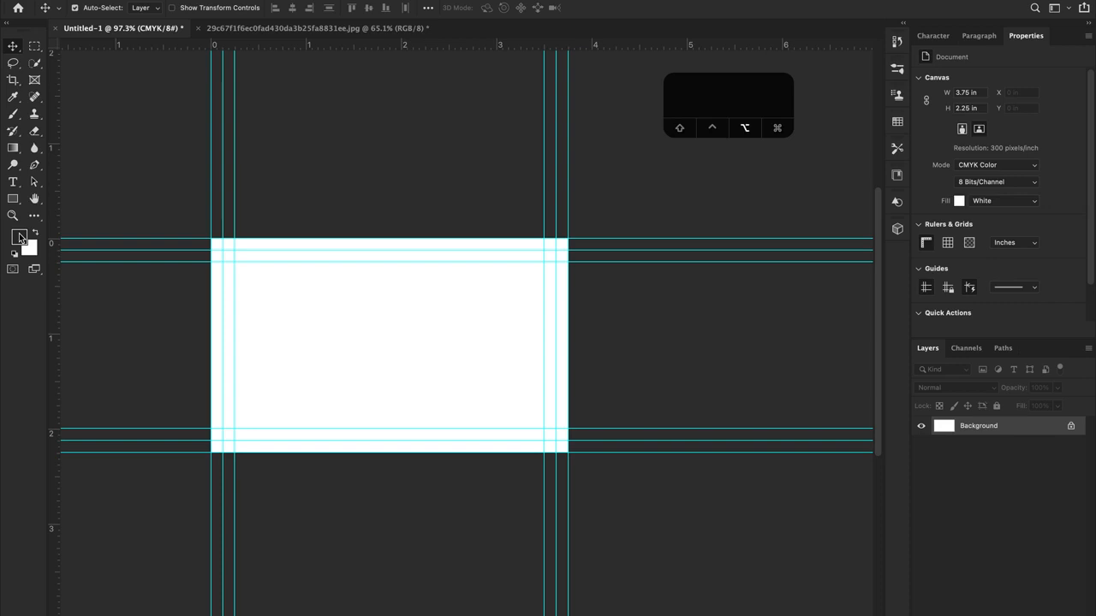
{"action": "key", "text": "alt+BackSpace"}
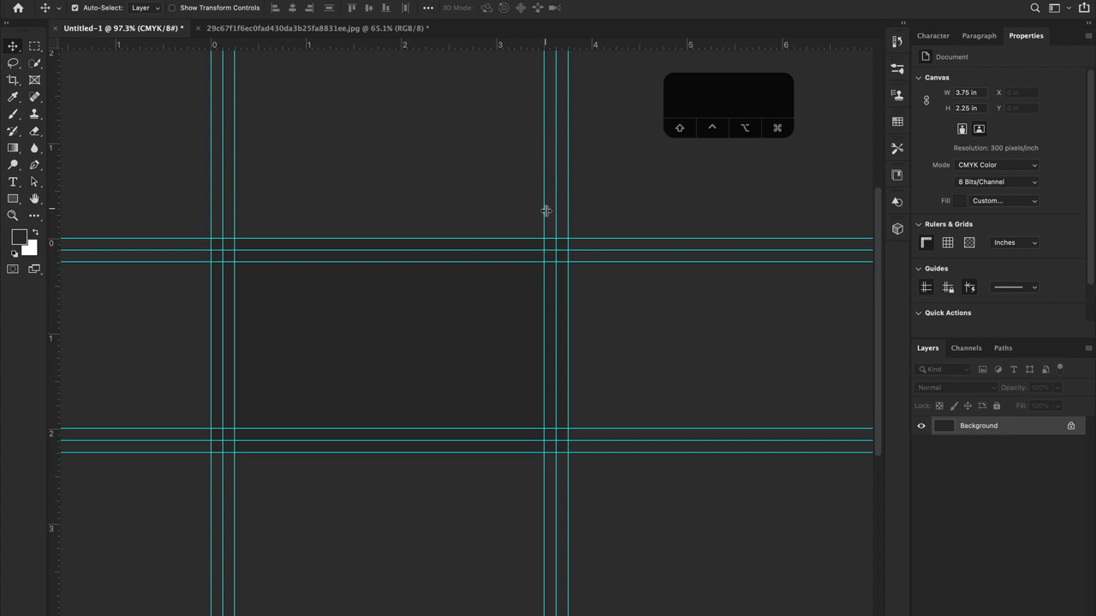
{"action": "left_click_drag", "start_coordinate": [546, 208], "coordinate": [543, 210]}
{"action": "key", "text": "super+semicolon"}
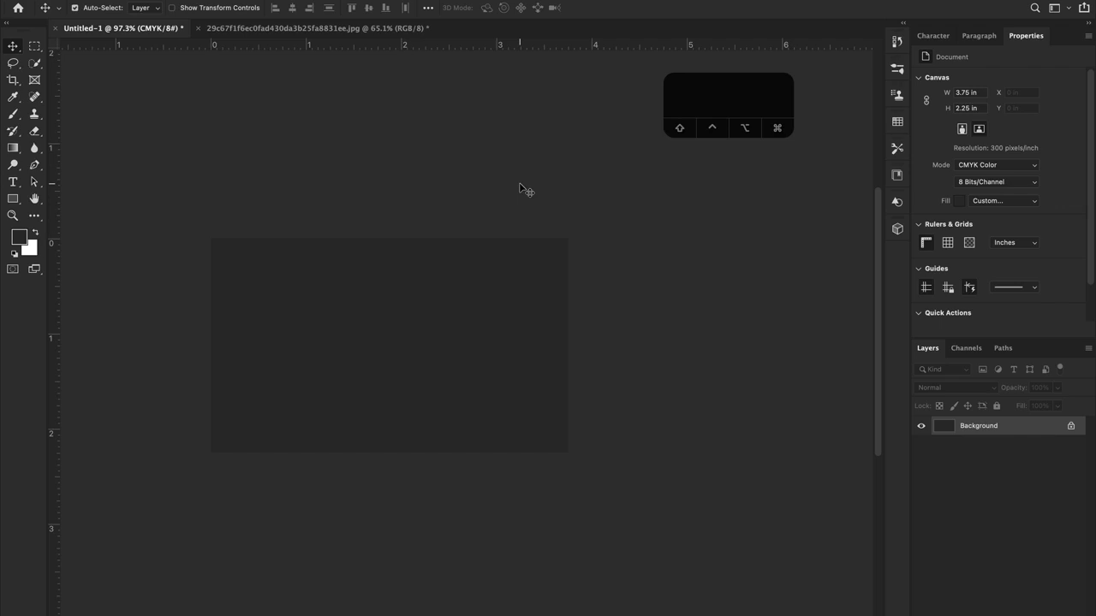
Try Black and Medium Gray as the color of the area around the canvas.
{"action": "scroll", "coordinate": [557, 169], "scroll_direction": "left", "scroll_amount": 5}
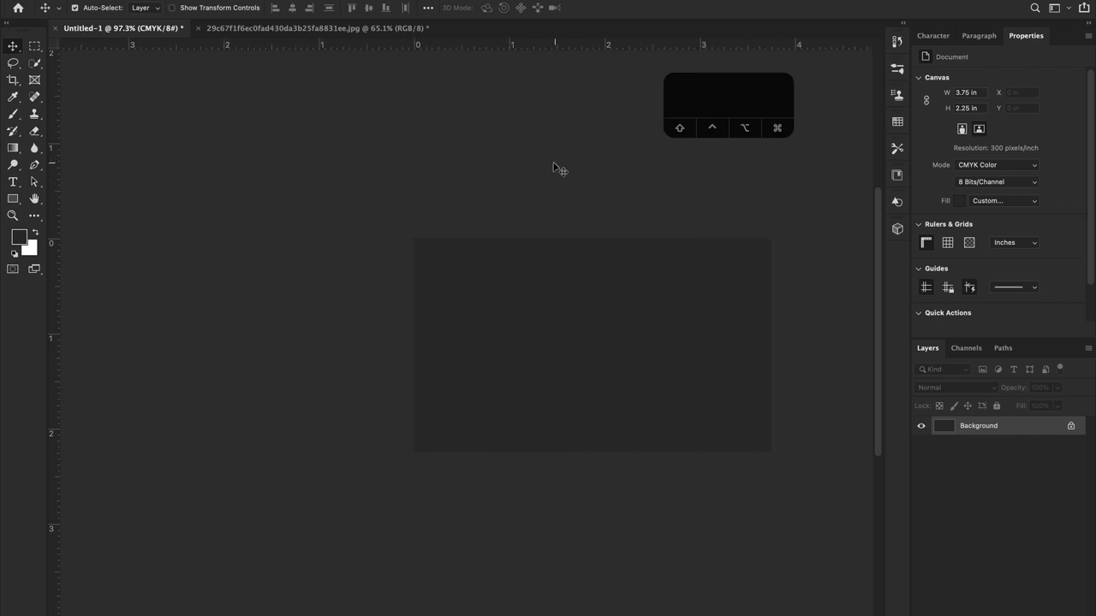
{"action": "scroll", "coordinate": [399, 251], "scroll_direction": "right", "scroll_amount": 5}
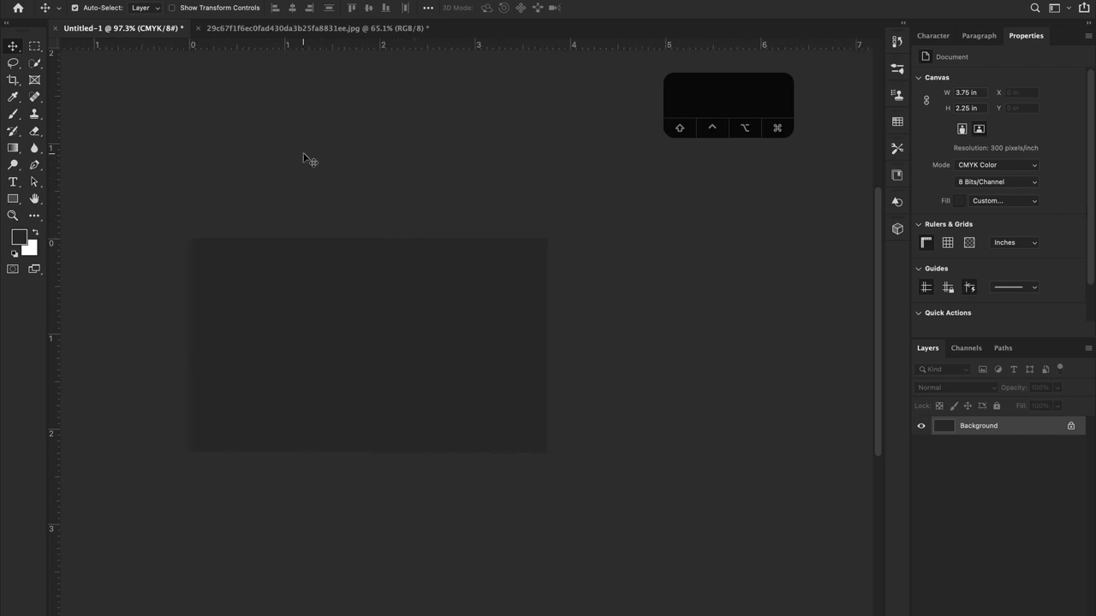
{"action": "right_click", "coordinate": [379, 115]}
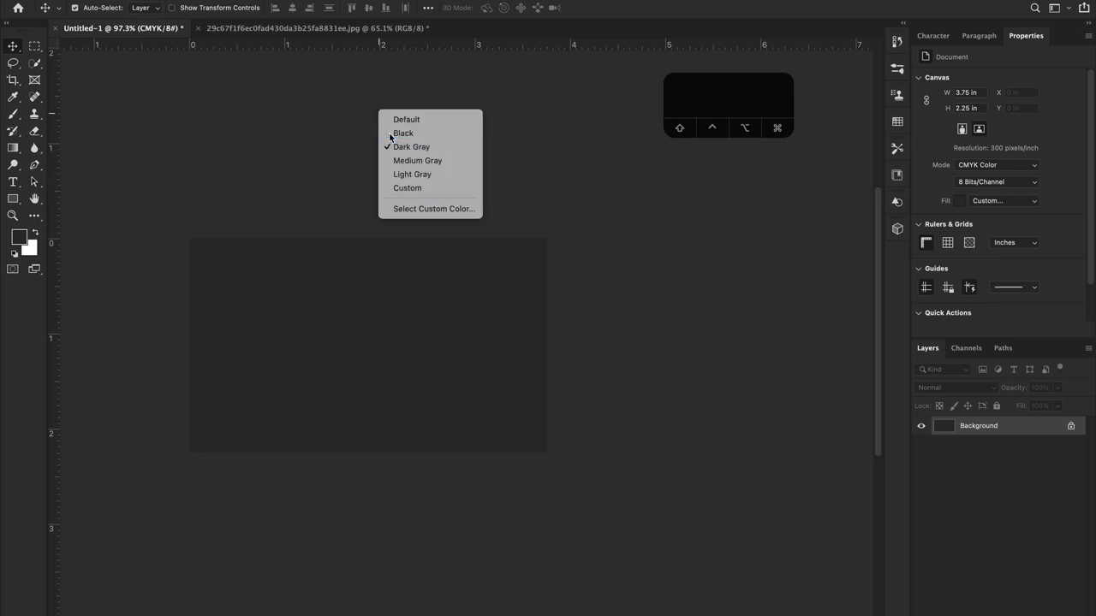
{"action": "left_click", "coordinate": [388, 134]}
{"action": "right_click", "coordinate": [459, 131]}
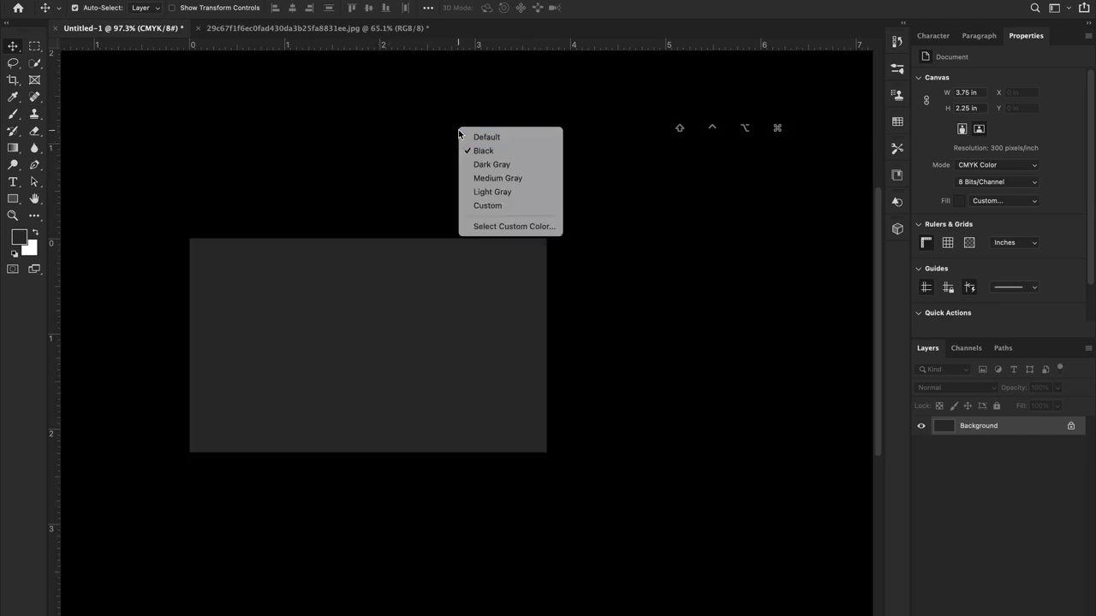
{"action": "left_click", "coordinate": [482, 178]}
{"action": "scroll", "coordinate": [528, 158], "scroll_direction": "left", "scroll_amount": 5}
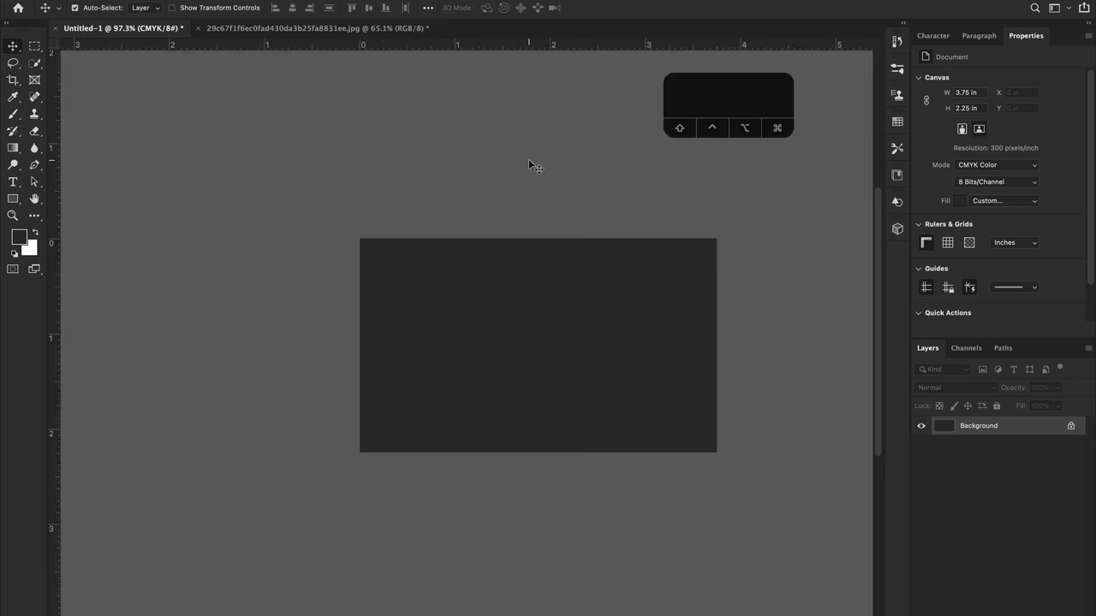
{"action": "scroll", "coordinate": [528, 160], "scroll_direction": "down", "scroll_amount": 5}
{"action": "scroll", "coordinate": [506, 330], "scroll_direction": "up", "scroll_amount": 5}
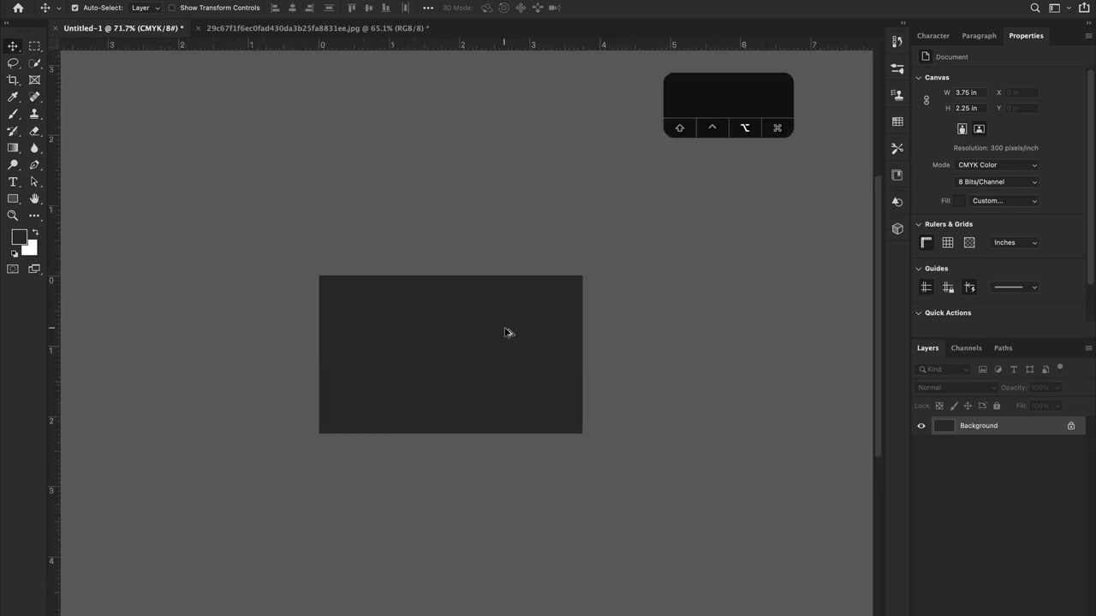
Set the color of the area around the canvas to Light Gray.
{"action": "right_click", "coordinate": [489, 223]}
{"action": "left_click", "coordinate": [519, 282]}
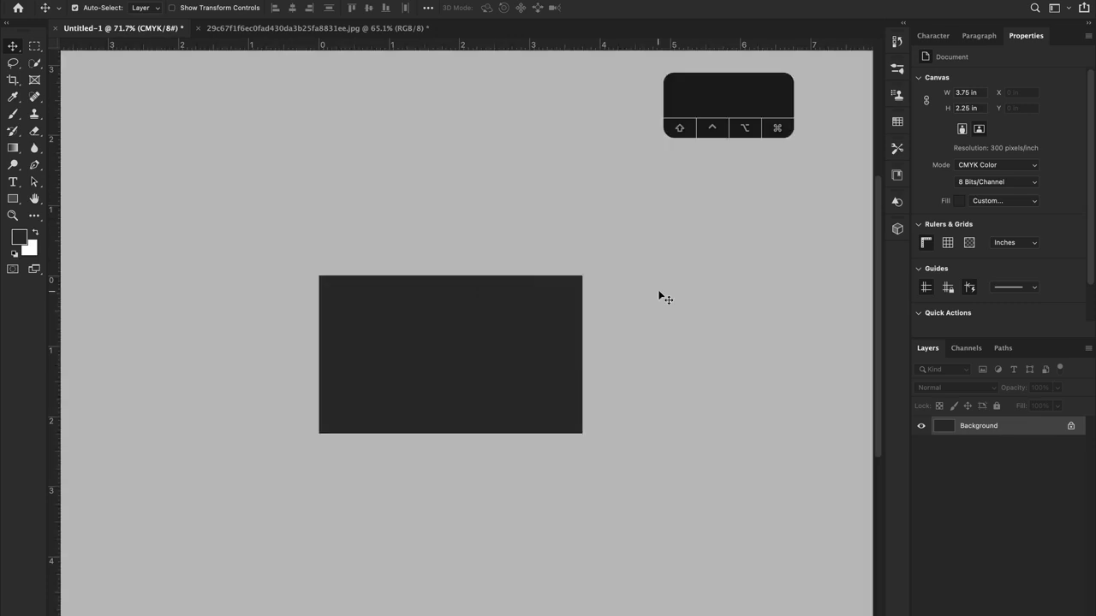
{"action": "scroll", "coordinate": [474, 250], "scroll_direction": "down", "scroll_amount": 4}
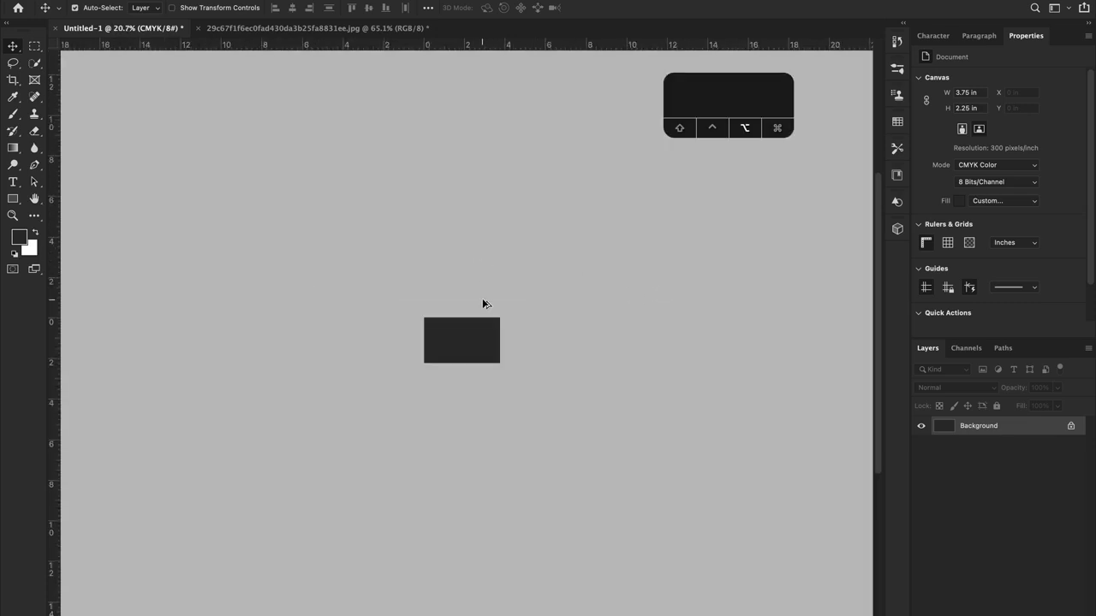
{"action": "scroll", "coordinate": [484, 301], "scroll_direction": "up", "scroll_amount": 6}
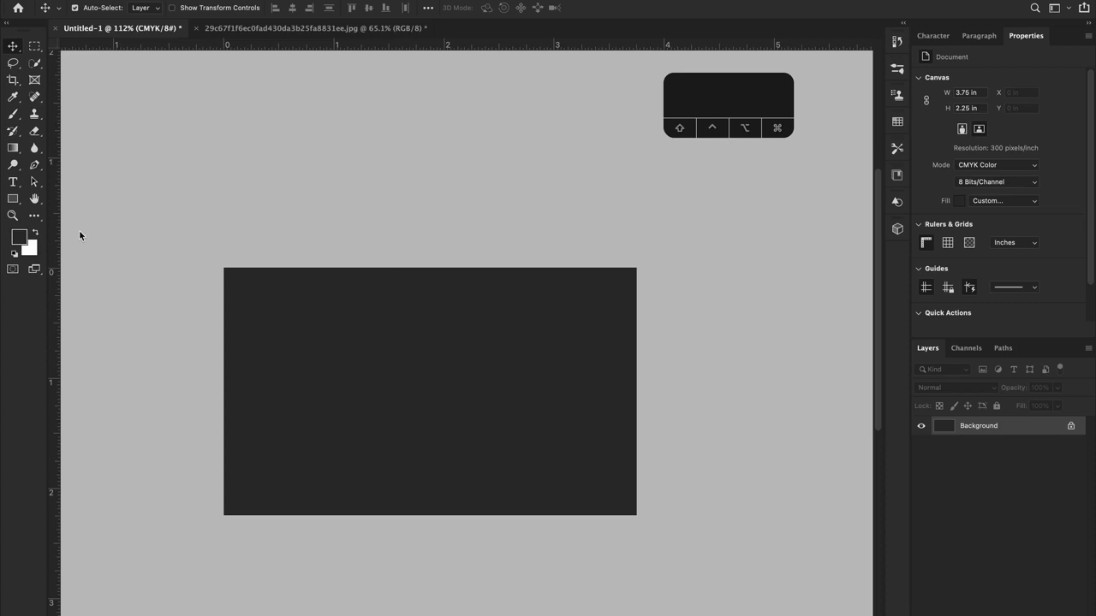
Sample the gray of the small rectangle on the orange reference card as the foreground color.
{"action": "left_click", "coordinate": [304, 29]}
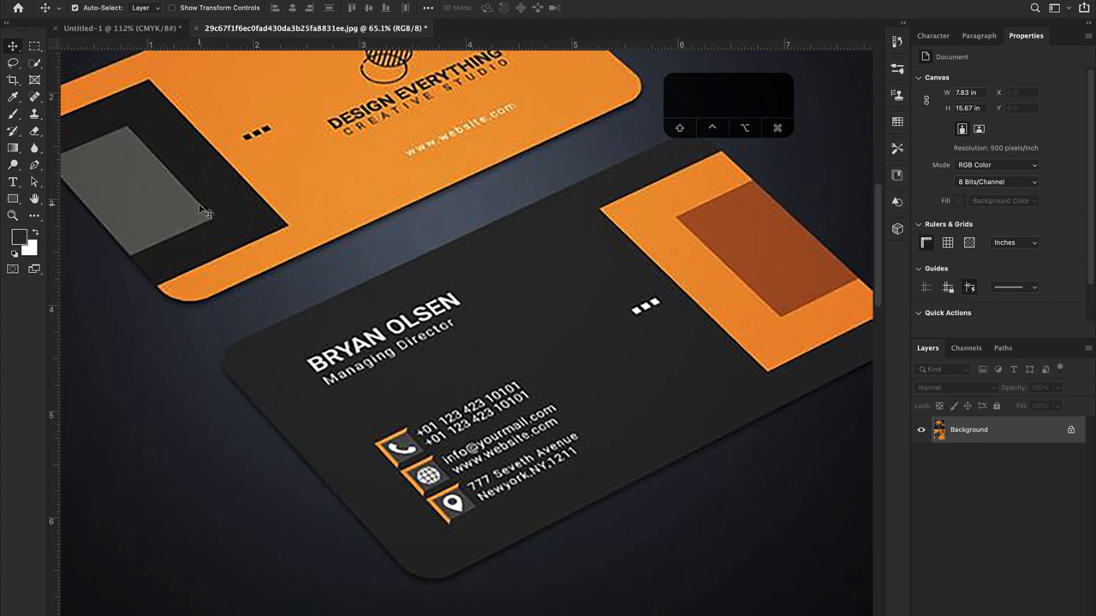
{"action": "key", "text": "i"}
{"action": "left_click", "coordinate": [218, 182]}
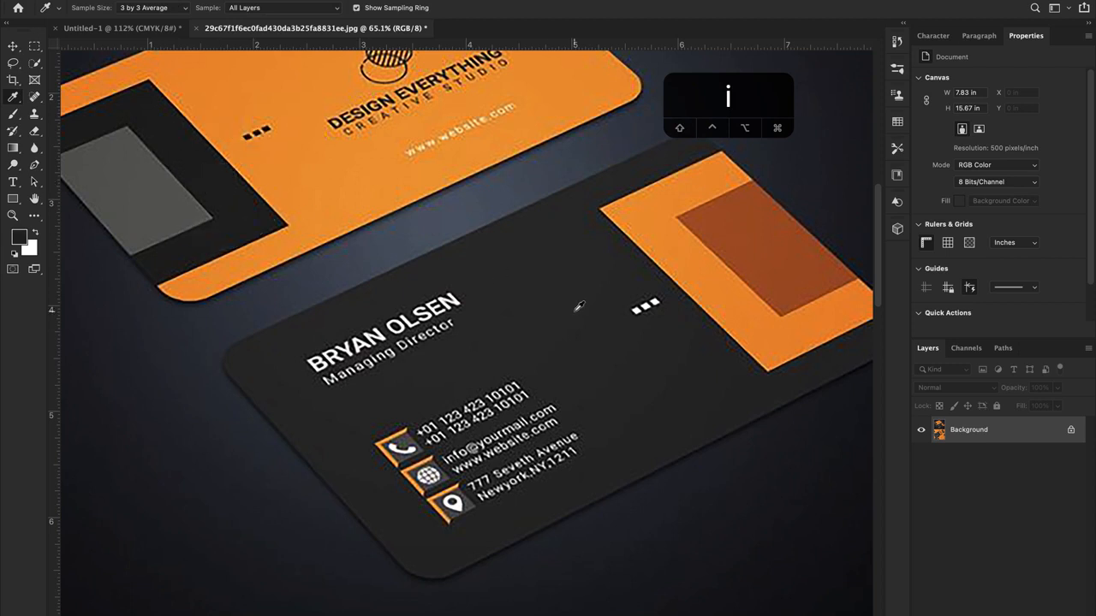
{"action": "left_click", "coordinate": [156, 198]}
{"action": "key", "text": "v"}
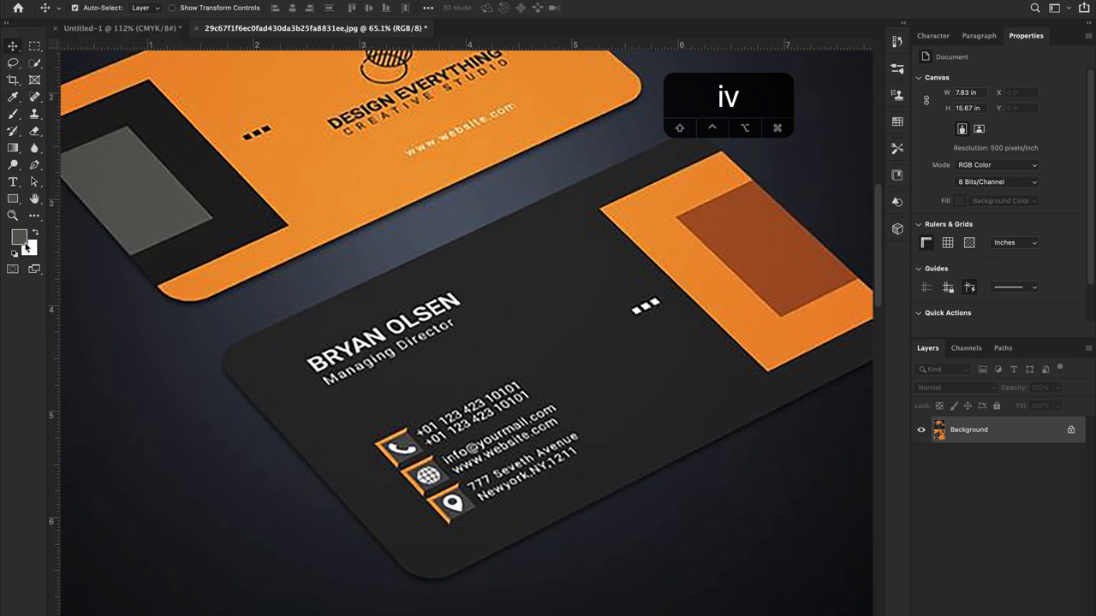
Draw a gray rectangle about 0.65 × 0.94 in at the left edge of the Untitled-1 card and move it up to about Y 0.65 in.
{"action": "left_click", "coordinate": [95, 29]}
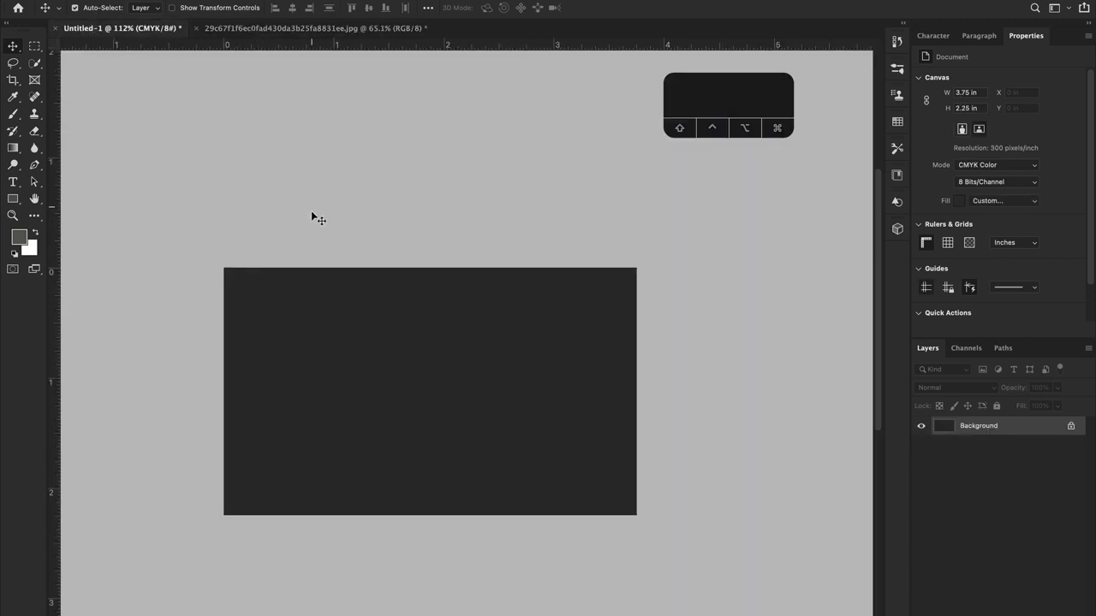
{"action": "left_click", "coordinate": [13, 202]}
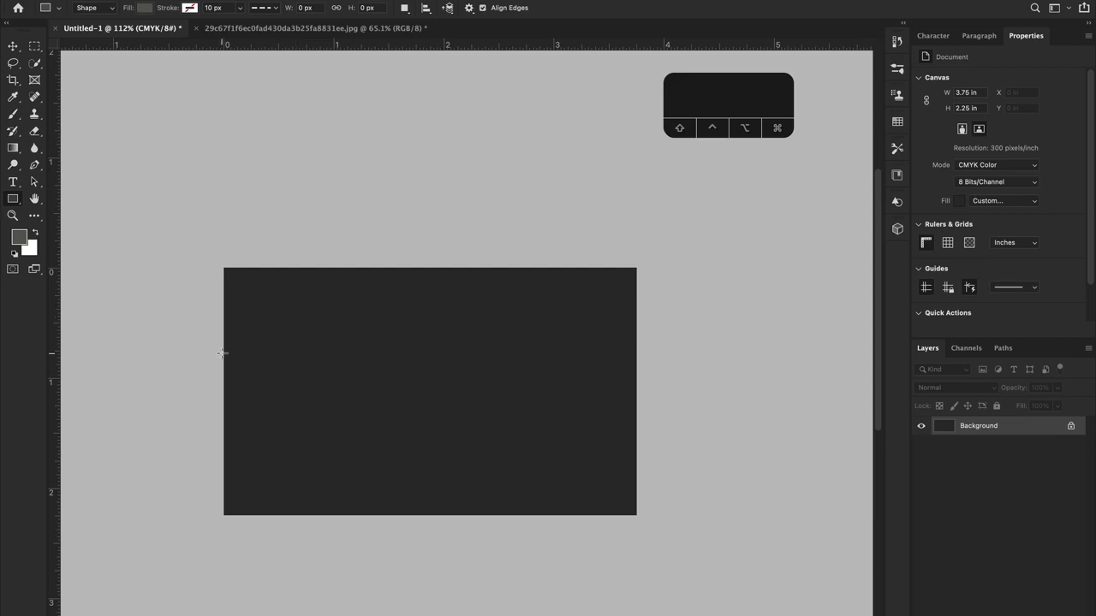
{"action": "left_click_drag", "start_coordinate": [224, 351], "coordinate": [295, 455]}
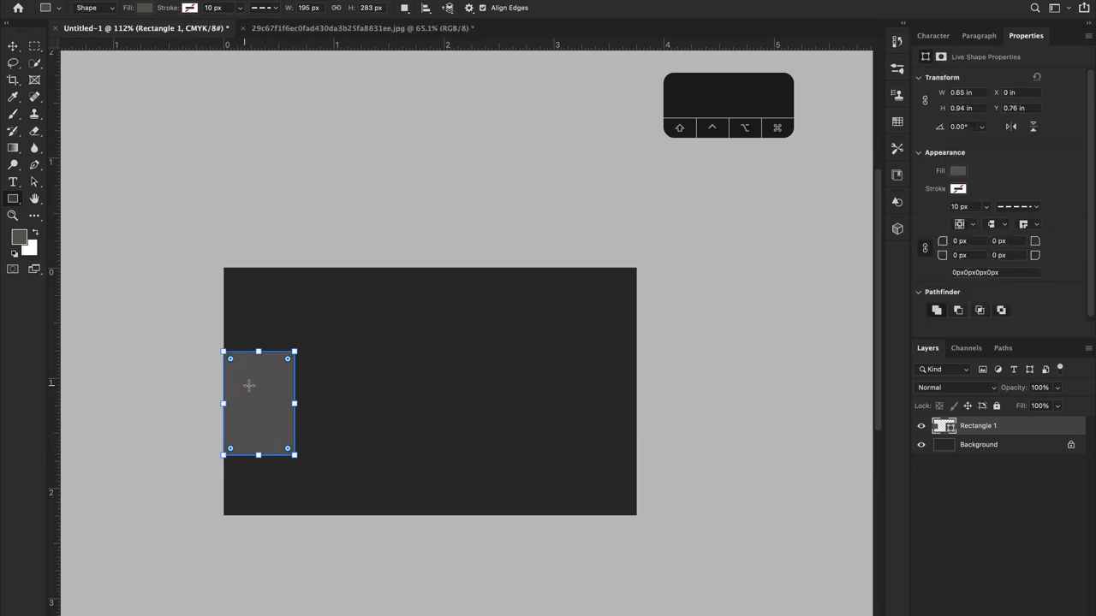
{"action": "key", "text": "v"}
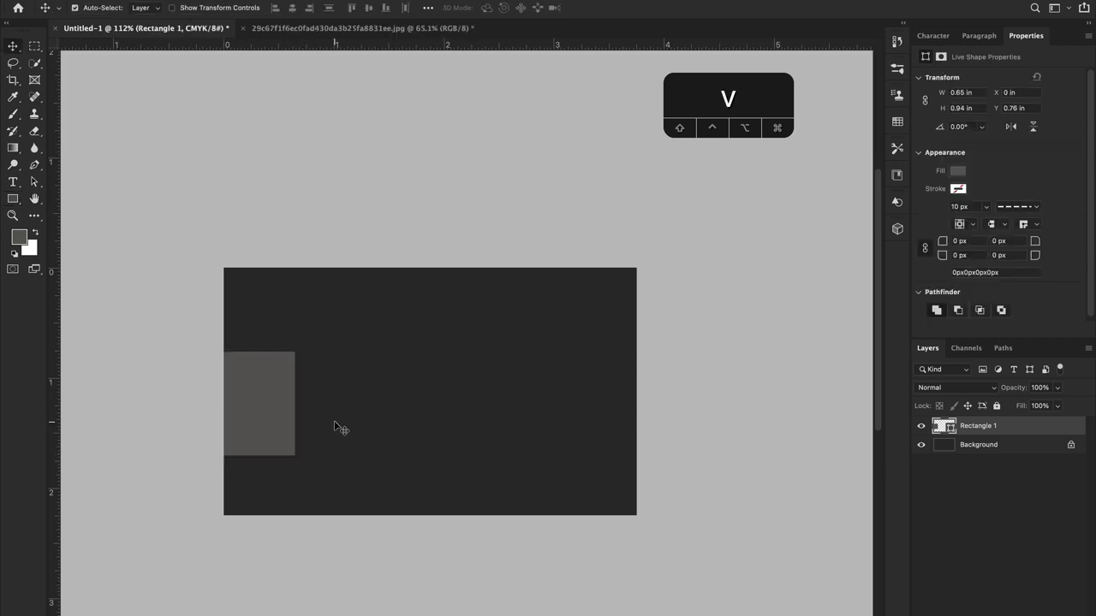
{"action": "left_click_drag", "start_coordinate": [271, 421], "coordinate": [265, 414]}
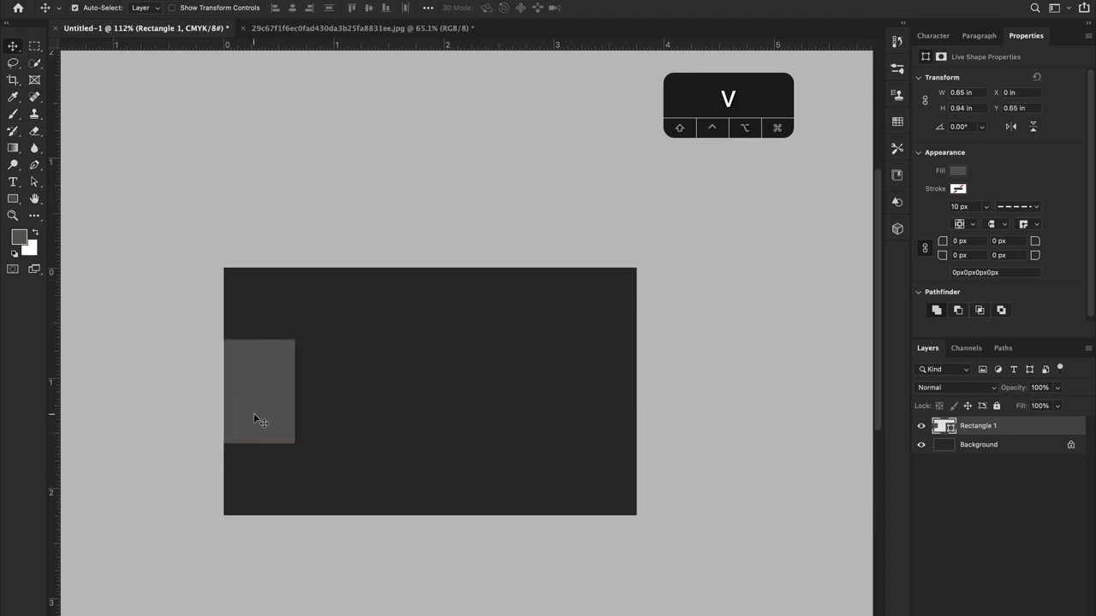
{"action": "key", "text": "v"}
Enlarge the gray rectangle to about 0.76 × 1.01 in by extending its right, top and bottom sides.
{"action": "key", "text": "super+t"}
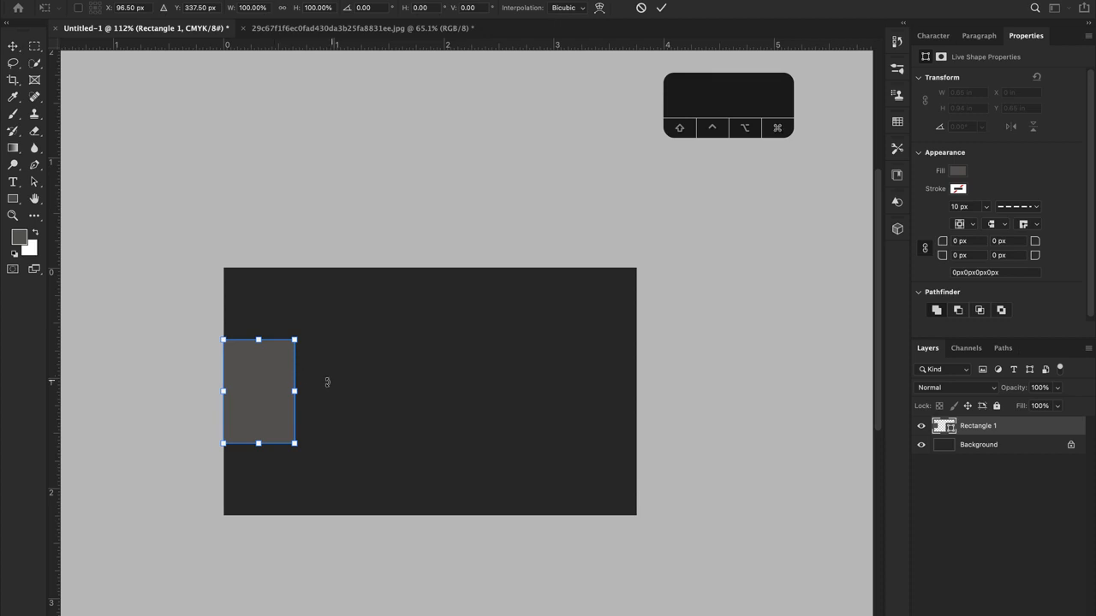
{"action": "left_click_drag", "start_coordinate": [294, 391], "coordinate": [306, 391]}
{"action": "left_click_drag", "start_coordinate": [264, 340], "coordinate": [263, 337]}
{"action": "left_click_drag", "start_coordinate": [263, 442], "coordinate": [263, 447]}
{"action": "key", "text": "Return"}
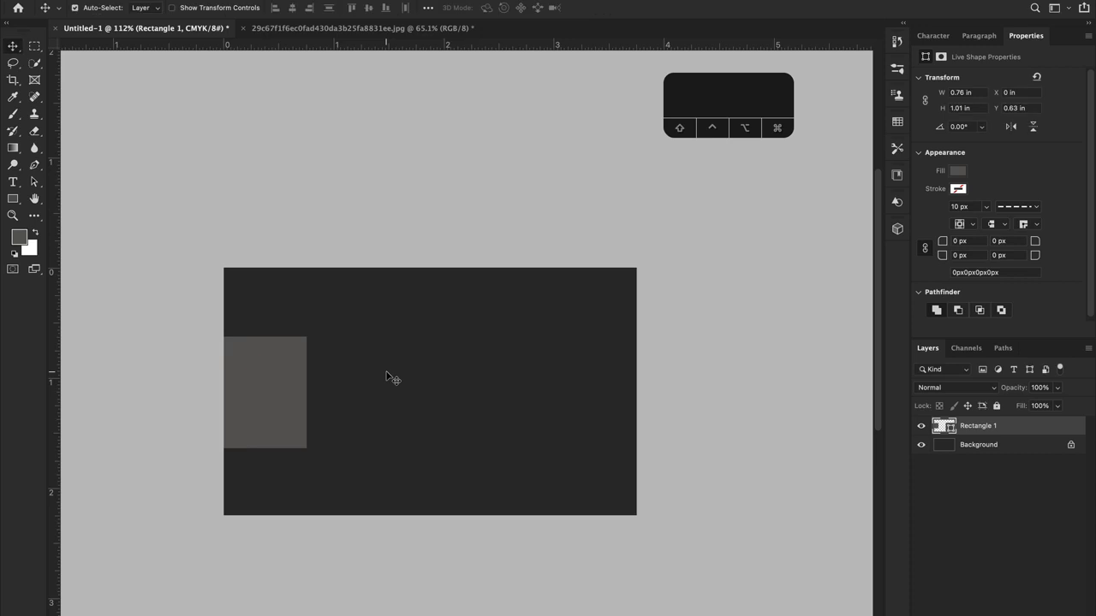
Shift the gray rectangle past the card's left edge to about X -0.21 in and center it vertically on the whole canvas.
{"action": "mouse_move", "coordinate": [294, 377]}
{"action": "left_mouse_down"}
{"action": "mouse_move", "coordinate": [288, 409]}
{"action": "mouse_move", "coordinate": [279, 374]}
{"action": "mouse_move", "coordinate": [300, 382]}
{"action": "mouse_move", "coordinate": [273, 377]}
{"action": "left_mouse_up"}
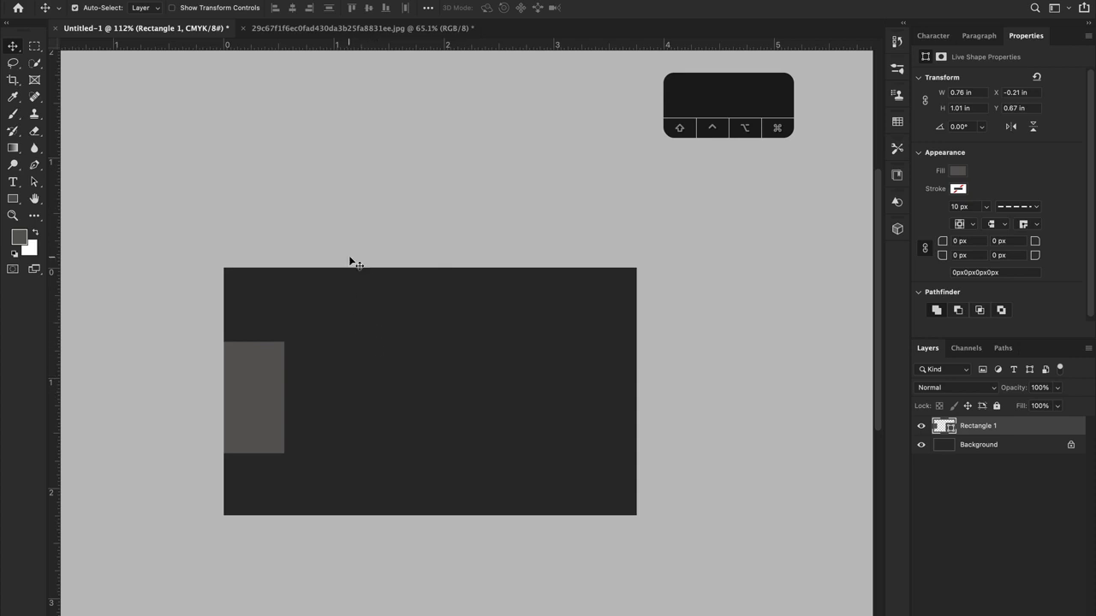
{"action": "left_click_drag", "start_coordinate": [255, 392], "coordinate": [248, 439]}
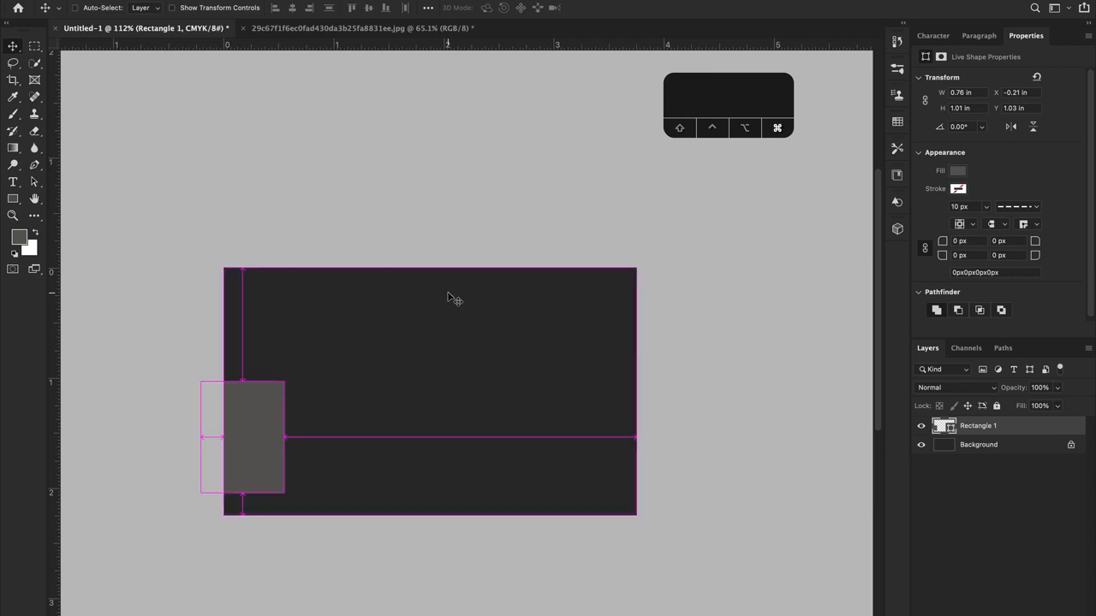
{"action": "key", "text": "super+a"}
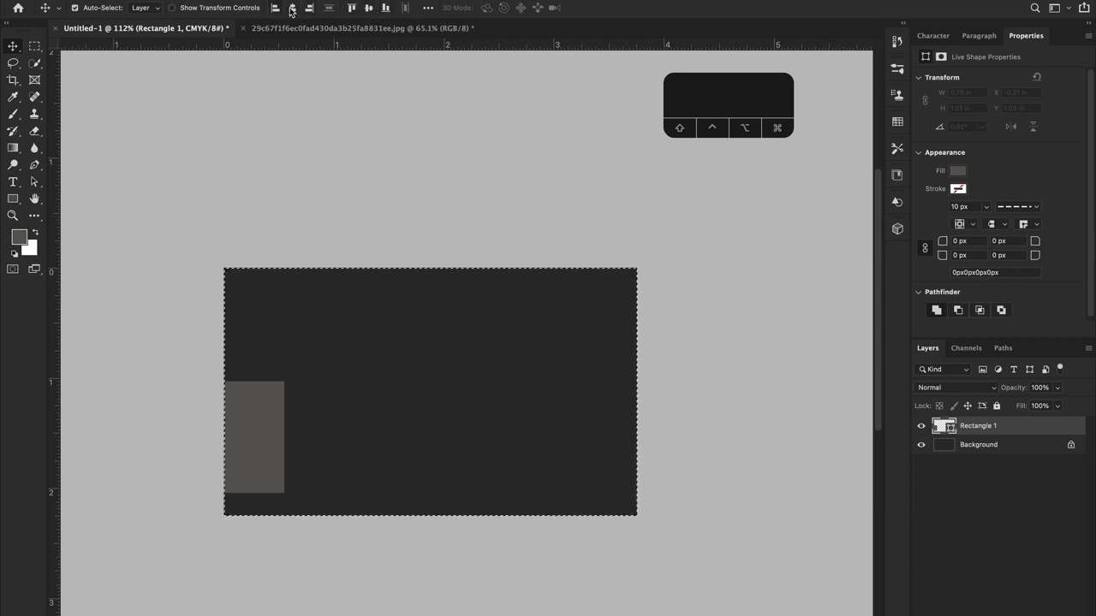
{"action": "left_click", "coordinate": [369, 8]}
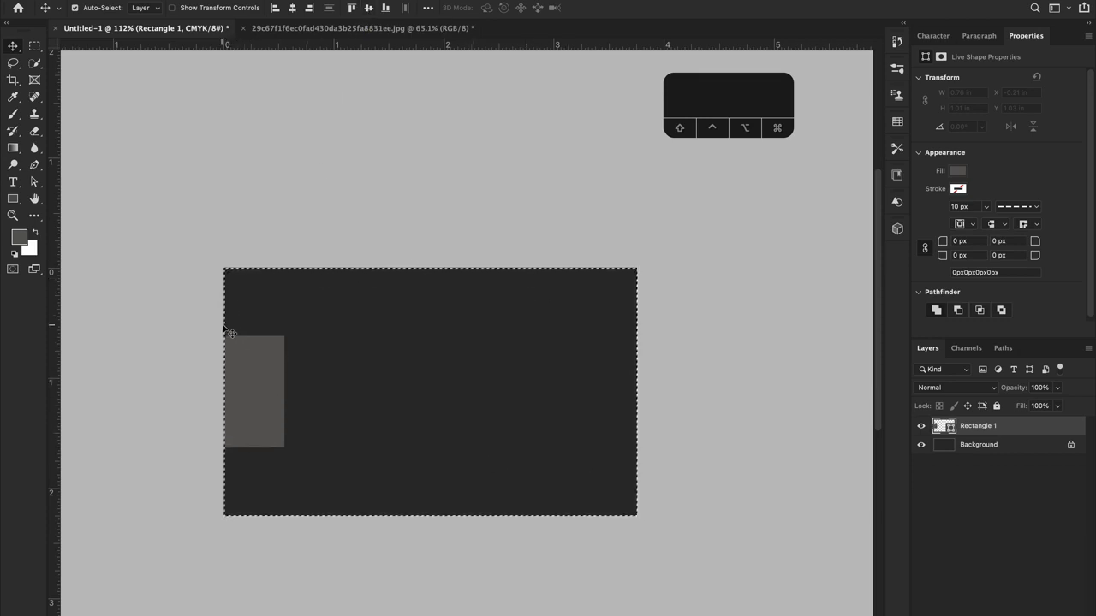
Widen the gray rectangle to about 1.03 in by extending its right side.
{"action": "left_click", "coordinate": [279, 340]}
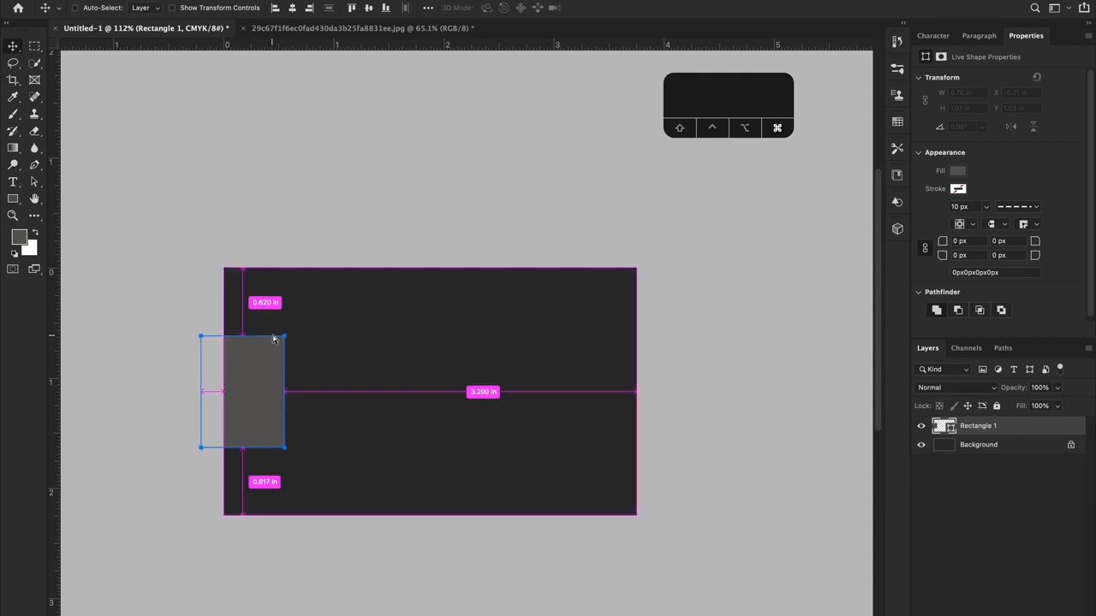
{"action": "left_click", "coordinate": [406, 443]}
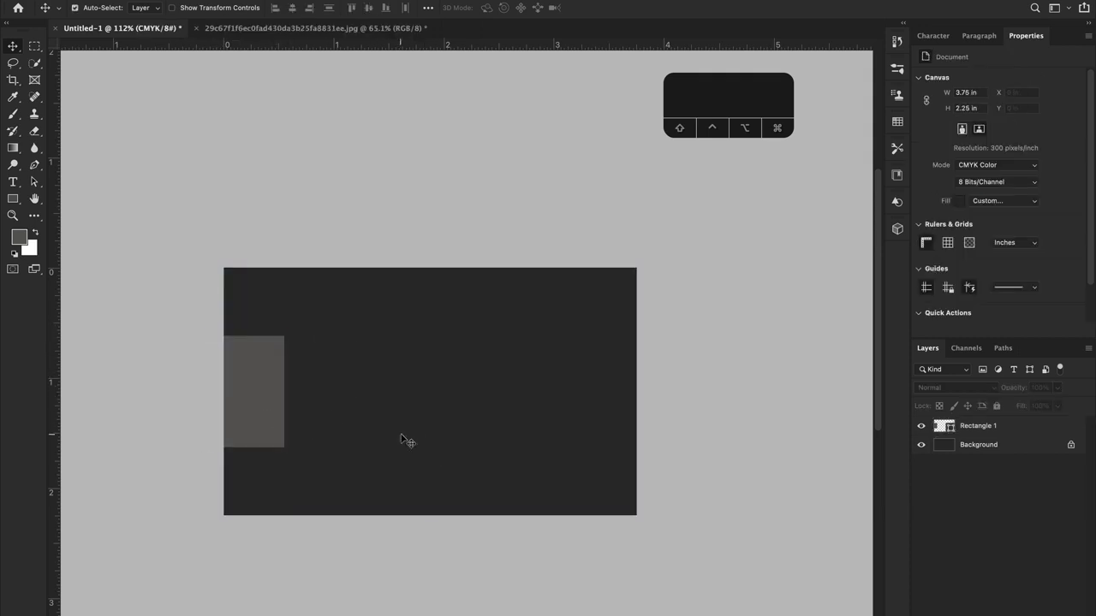
{"action": "left_click", "coordinate": [263, 409]}
{"action": "key", "text": "super+t"}
{"action": "left_click_drag", "start_coordinate": [285, 391], "coordinate": [314, 392]}
{"action": "key", "text": "Return"}
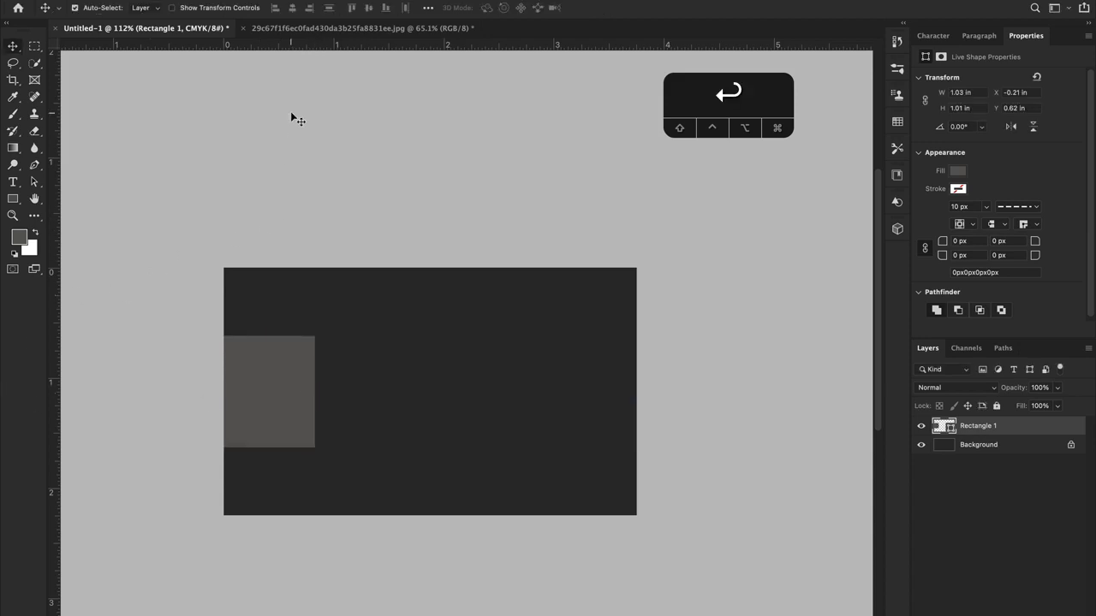
Sample the near-black around the gray shape on the orange reference card as the foreground color and return to the Untitled-1 card.
{"action": "left_click", "coordinate": [309, 33]}
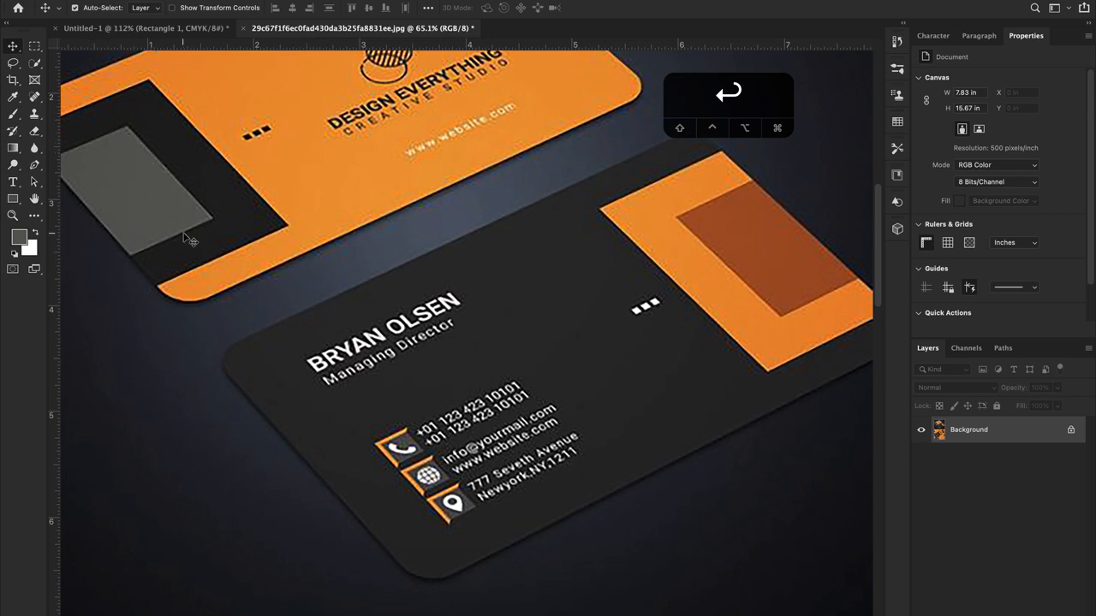
{"action": "key", "text": "i"}
{"action": "left_click", "coordinate": [221, 174]}
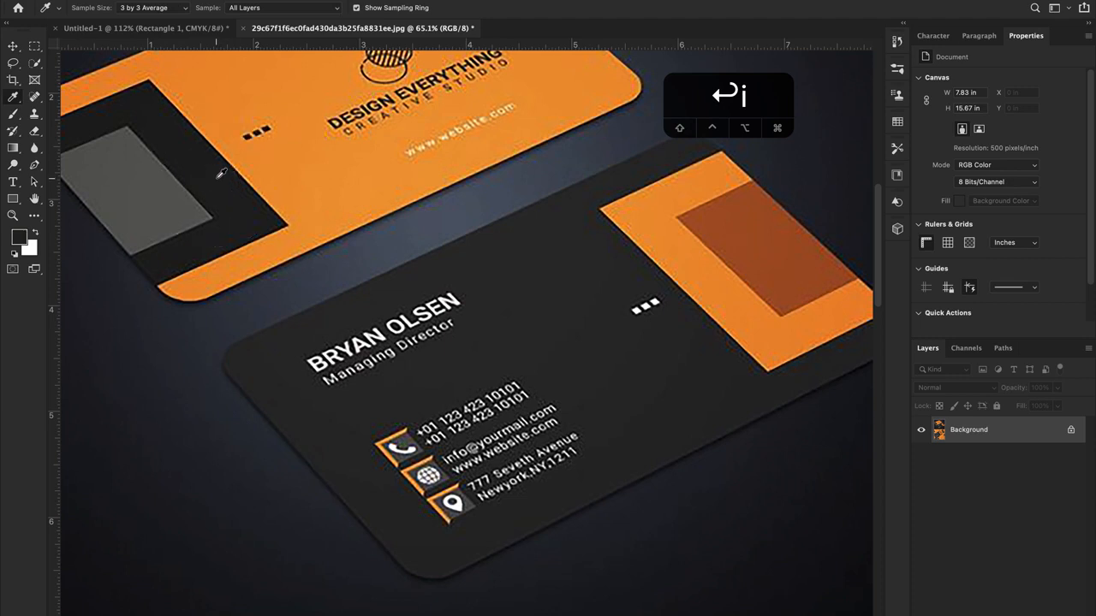
{"action": "key", "text": "v"}
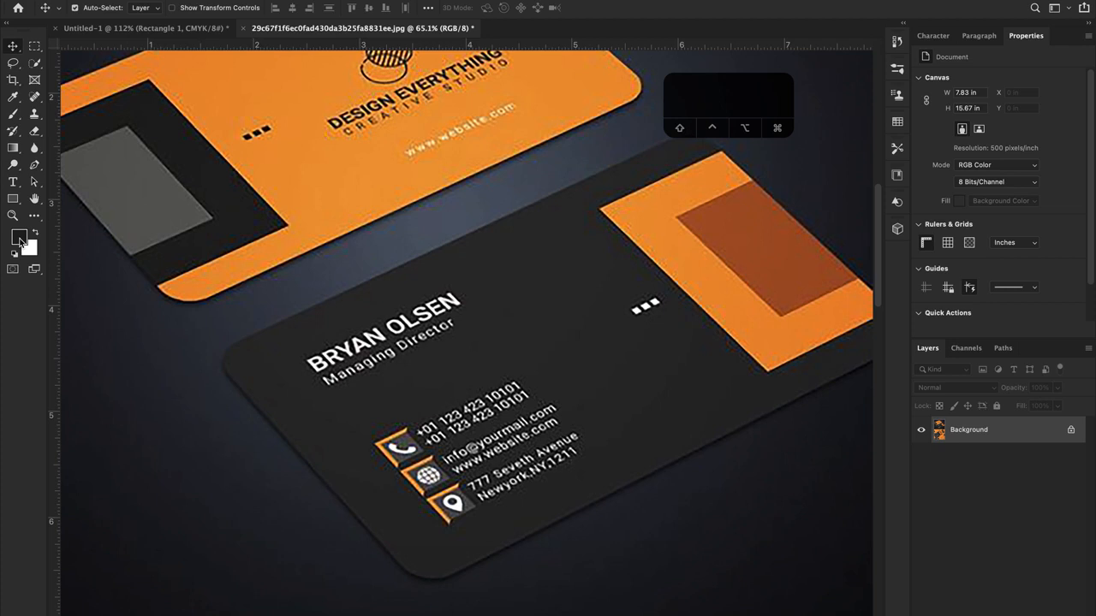
{"action": "left_click", "coordinate": [156, 31]}
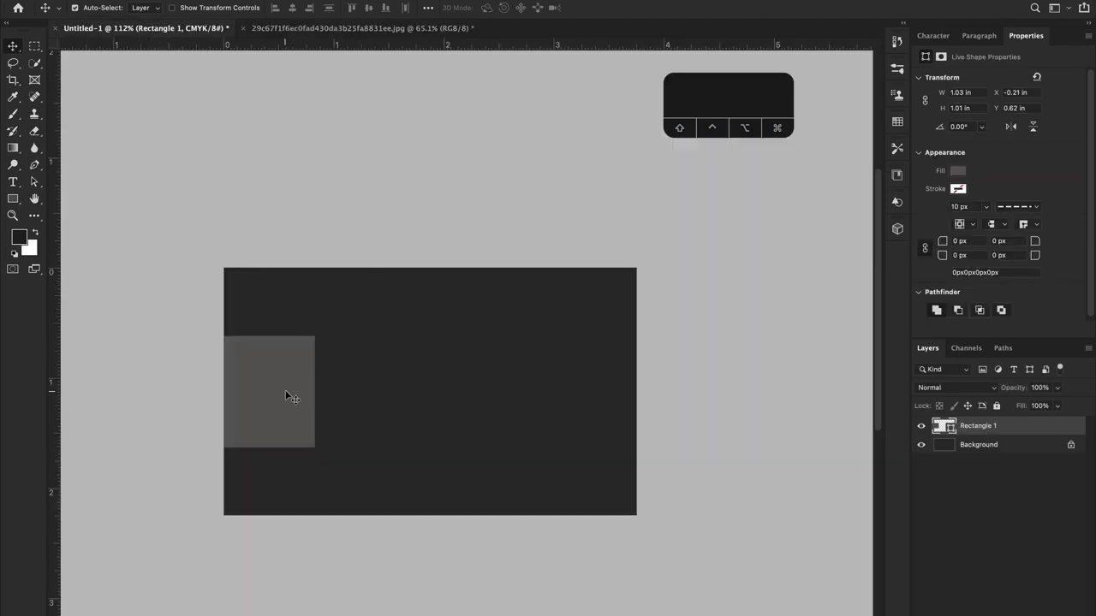
Duplicate the gray rectangle and shrink the copy around its center to about 0.67 × 0.66 in.
{"action": "left_click", "coordinate": [307, 207]}
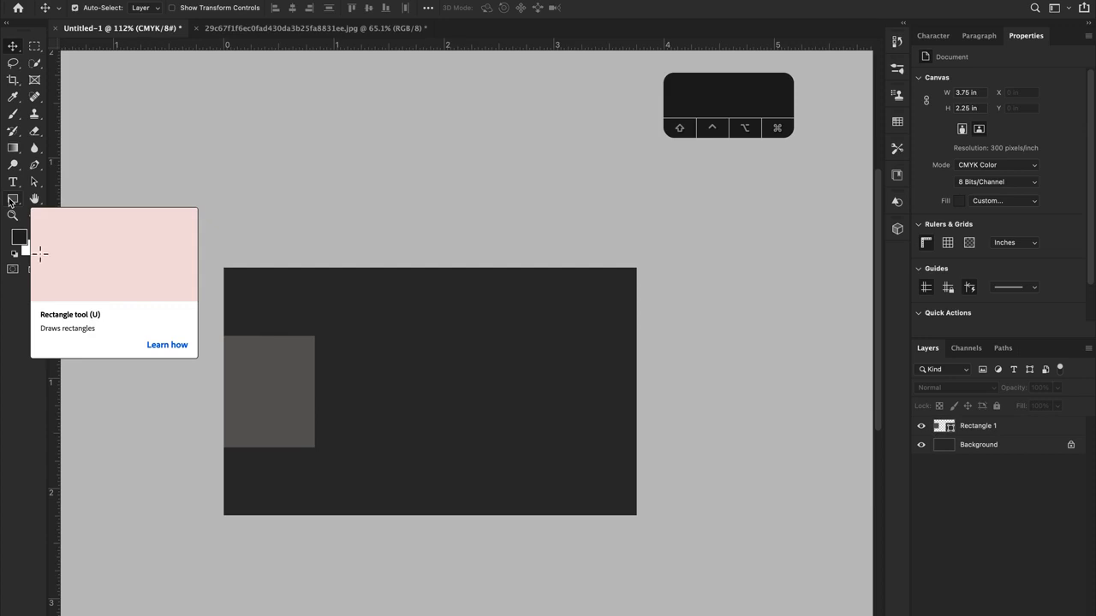
{"action": "left_click", "coordinate": [301, 398]}
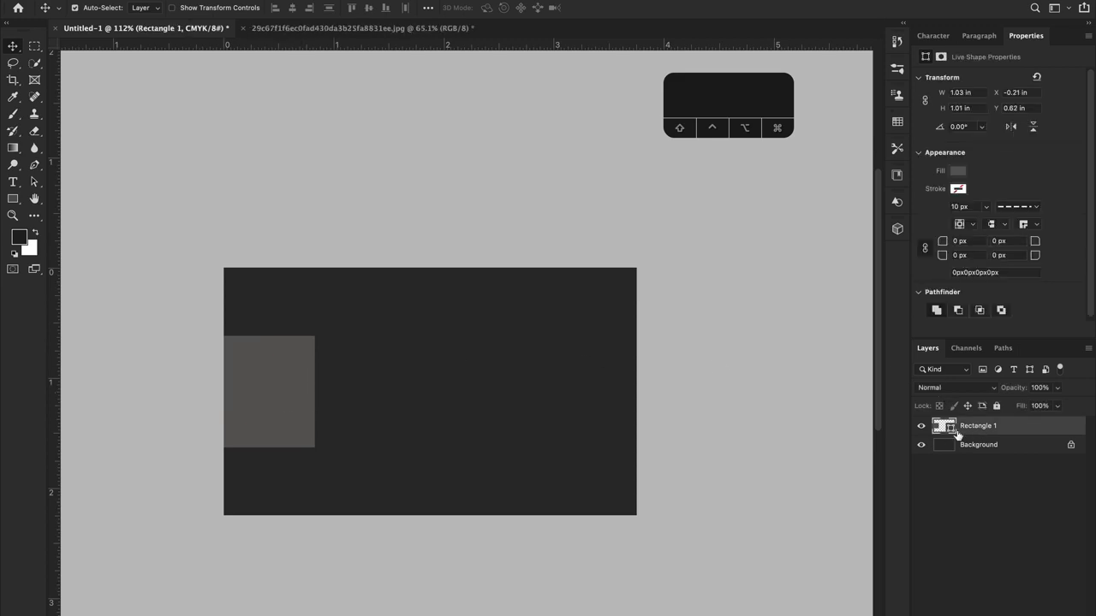
{"action": "key", "text": "super+j"}
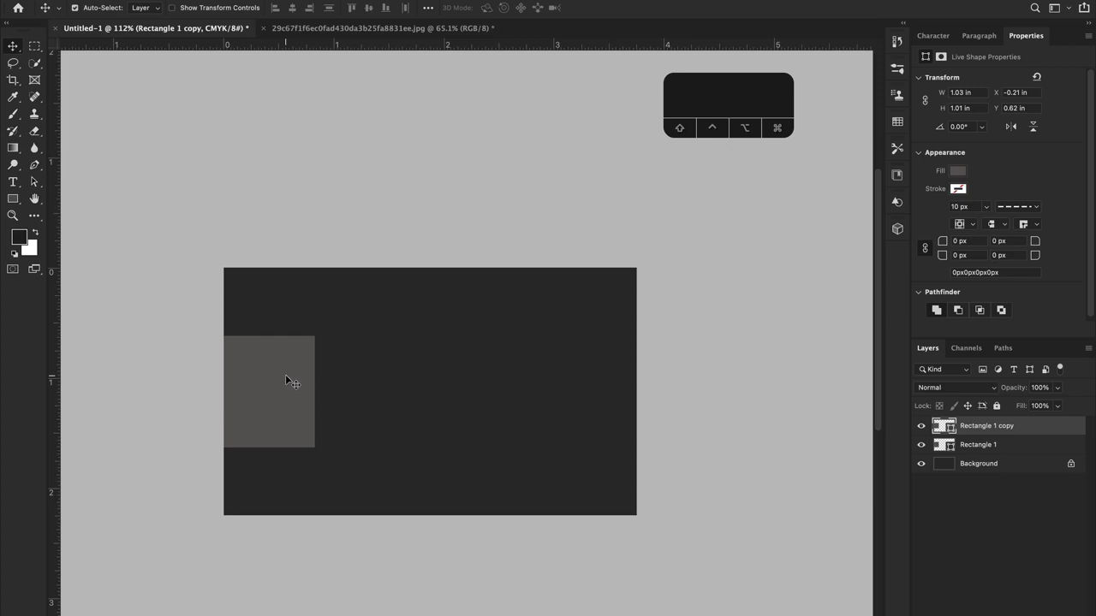
{"action": "key", "text": "super+t"}
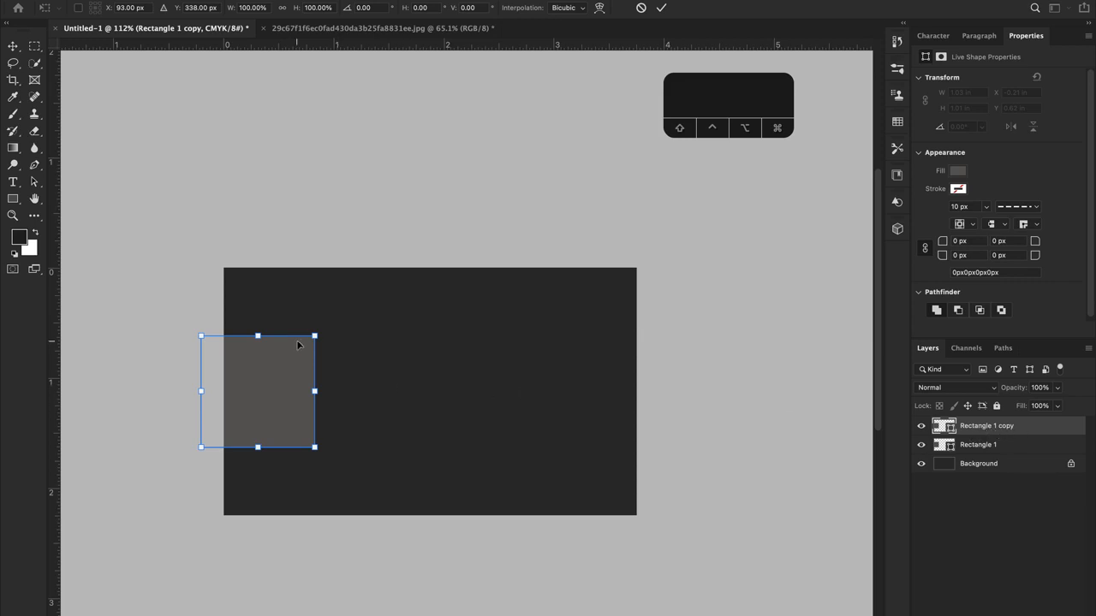
{"action": "left_click_drag", "start_coordinate": [315, 335], "coordinate": [294, 352]}
{"action": "key", "text": "Return"}
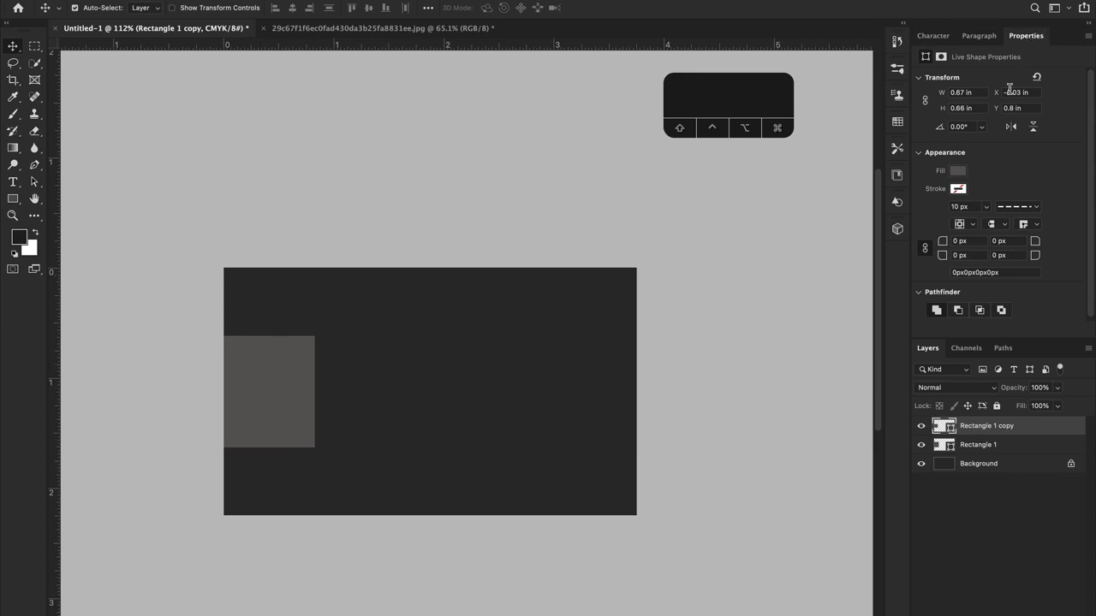
{"action": "left_click", "coordinate": [958, 172]}
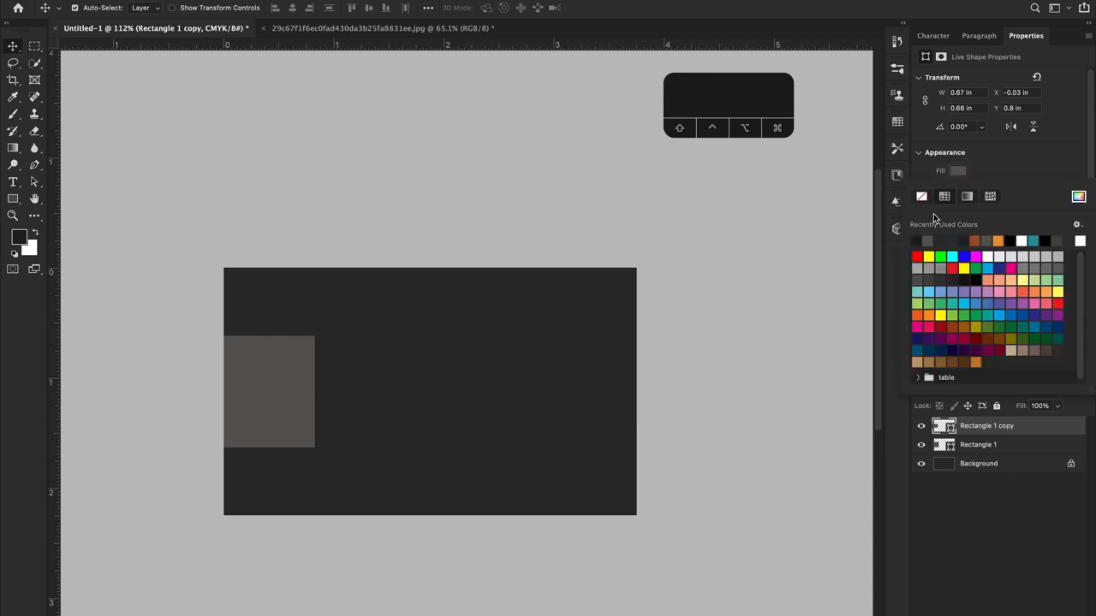
{"action": "left_click", "coordinate": [924, 240]}
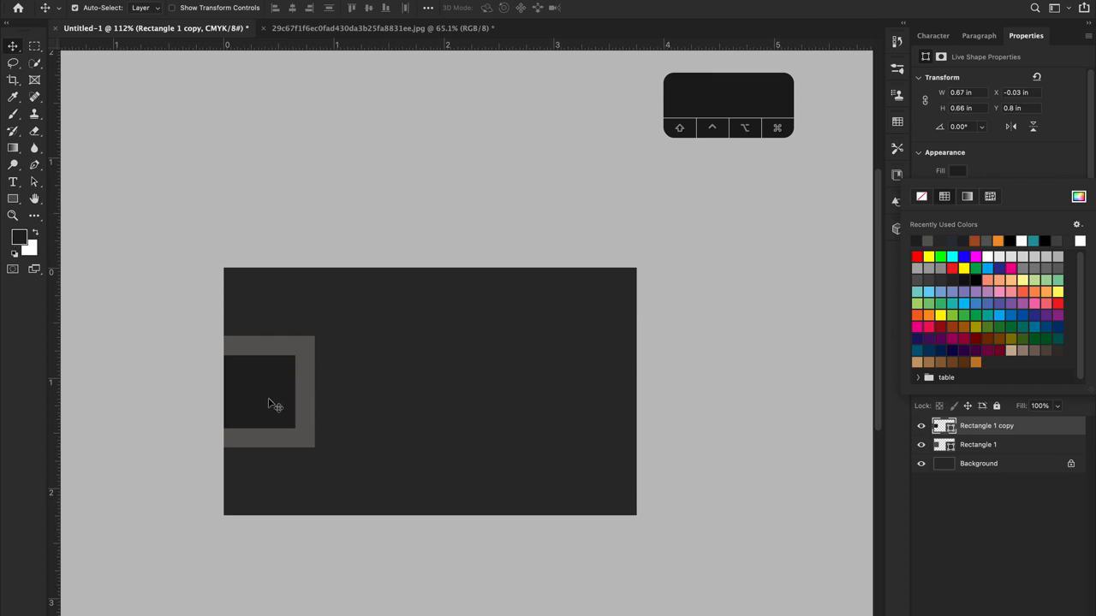
{"action": "key", "text": "Escape"}
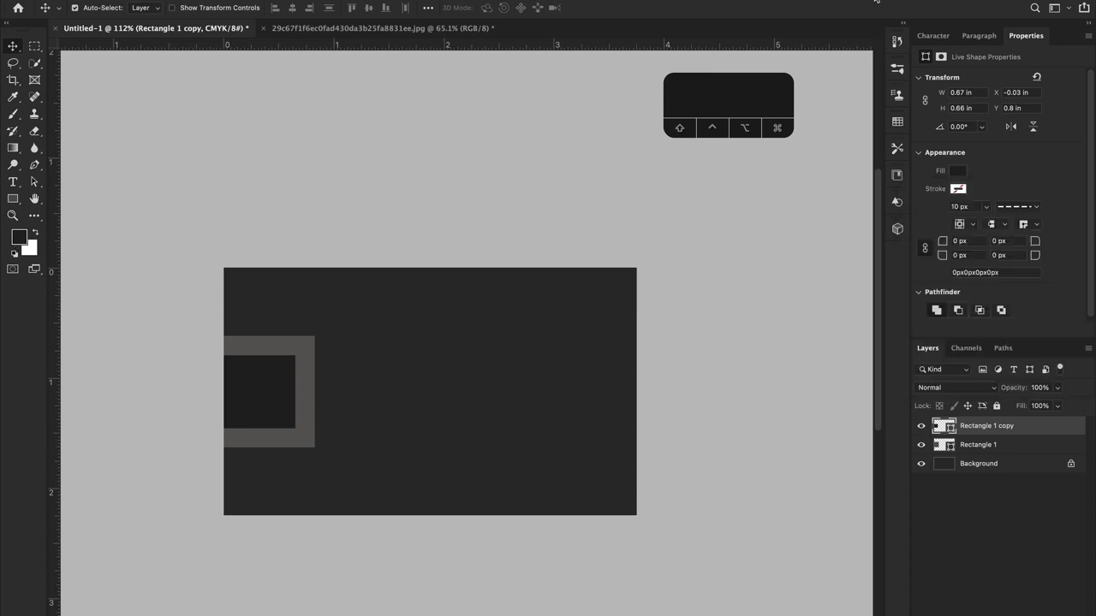
{"action": "left_click", "coordinate": [741, 338]}
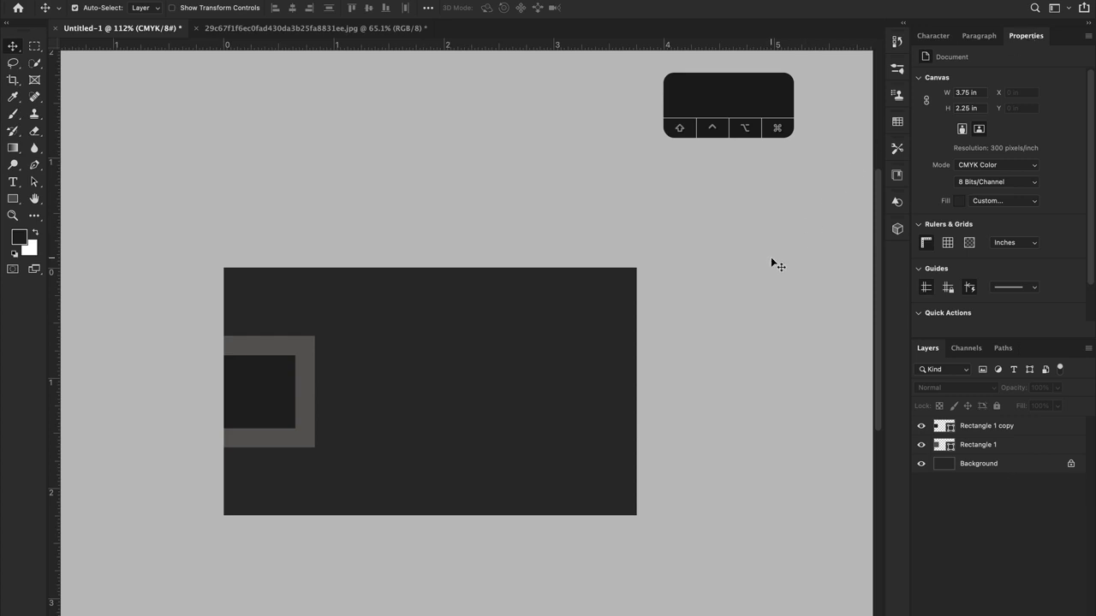
{"action": "key", "text": "super+z"}
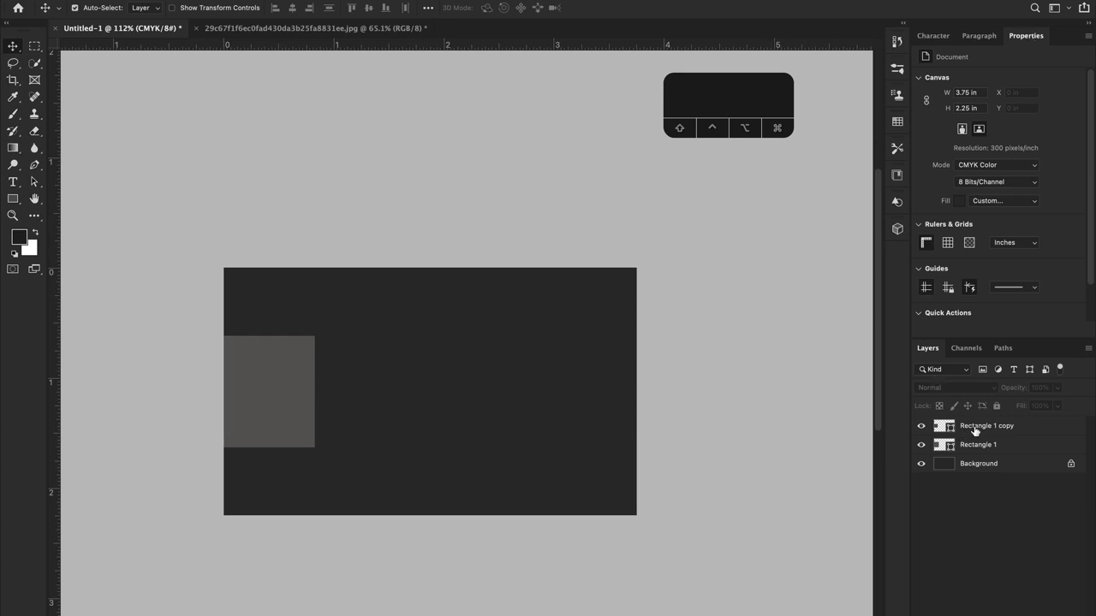
Fill the smaller rectangle copy with the sampled near-black from the recently used colors.
{"action": "left_click", "coordinate": [974, 431]}
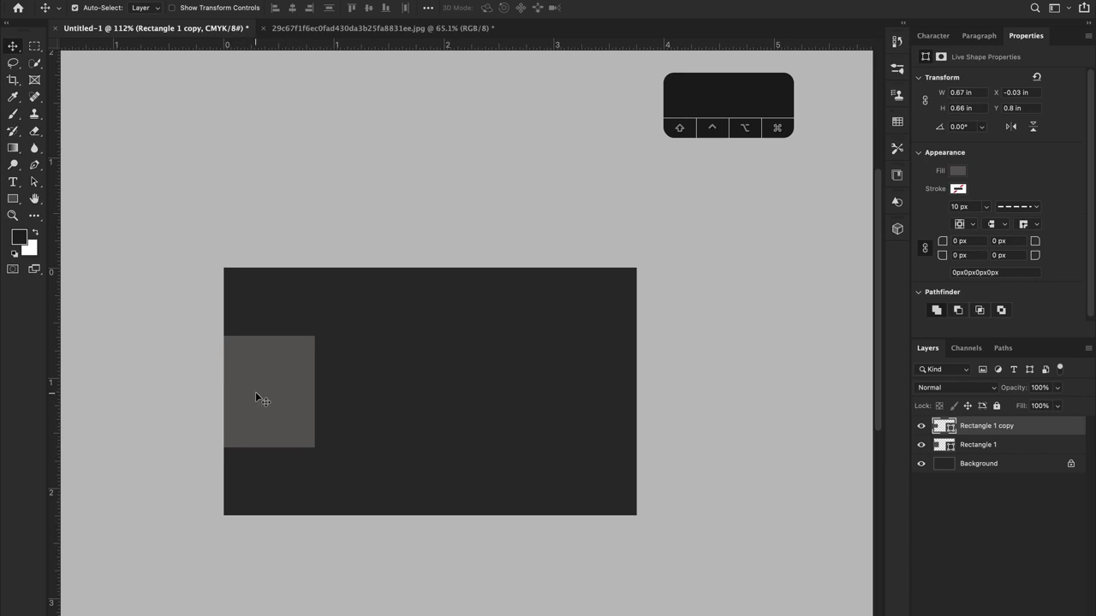
{"action": "left_click", "coordinate": [942, 426], "text": "super"}
{"action": "key", "text": "super+d"}
{"action": "key", "text": "u"}
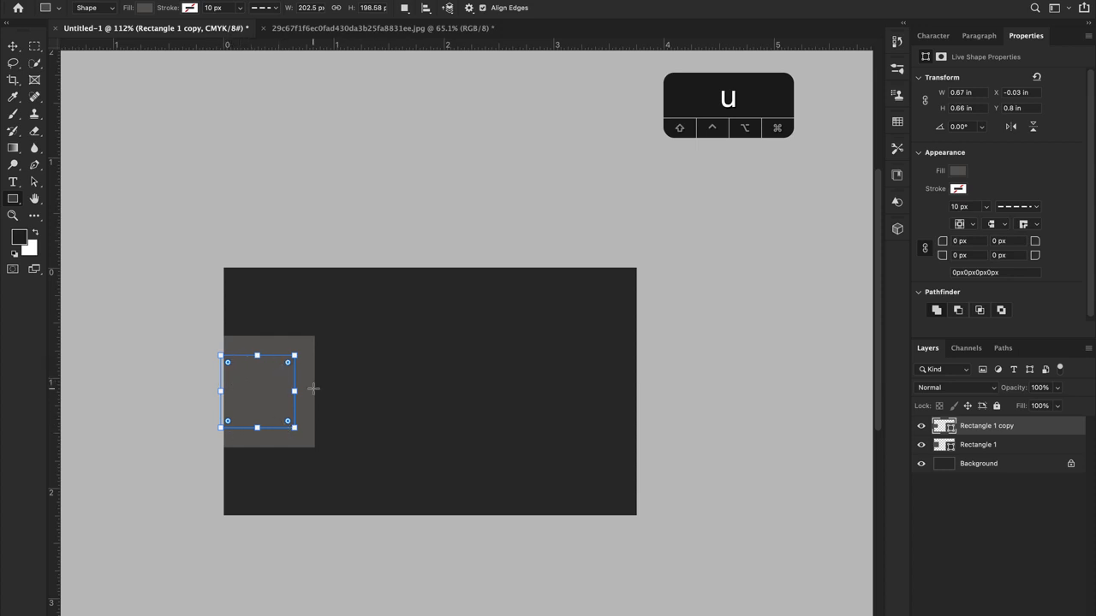
{"action": "left_click", "coordinate": [143, 11]}
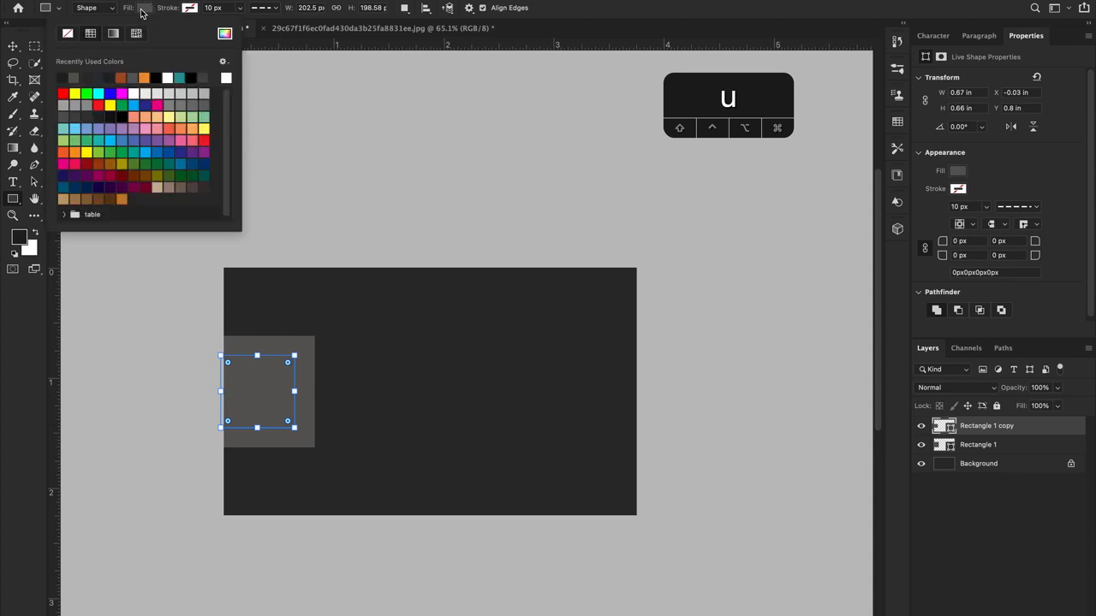
{"action": "left_click", "coordinate": [66, 80]}
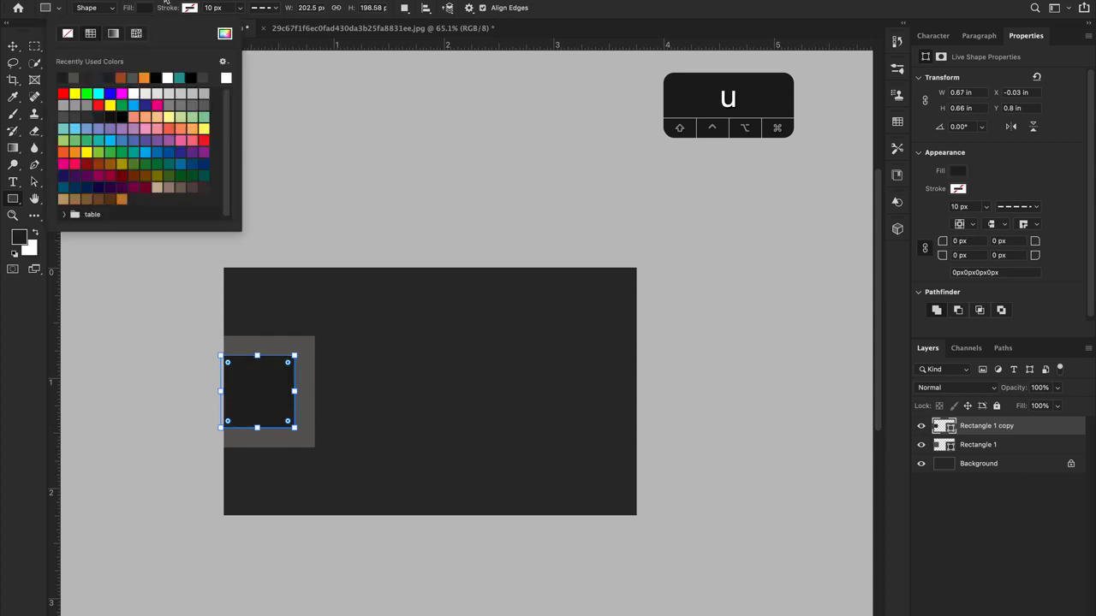
{"action": "left_click", "coordinate": [165, 4]}
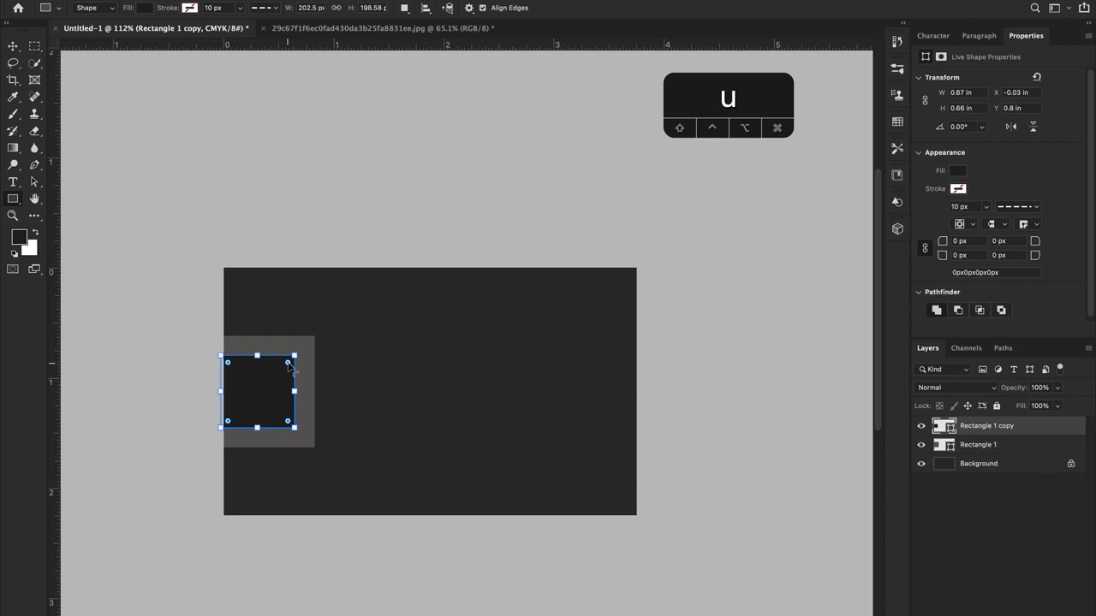
Round all four corners of the near-black rectangle to a radius of about 0.12 in.
{"action": "left_click_drag", "start_coordinate": [289, 367], "coordinate": [283, 368]}
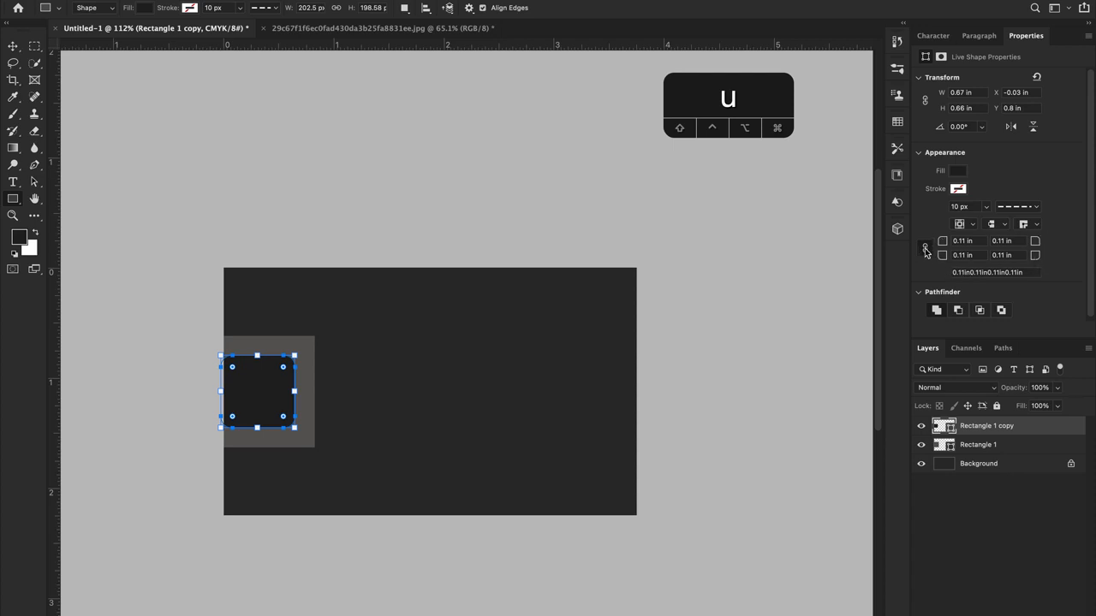
{"action": "left_click_drag", "start_coordinate": [941, 244], "coordinate": [944, 249]}
{"action": "left_click", "coordinate": [924, 248]}
Nudge the near-black rounded rectangle past the card's left edge to about X -0.14 in.
{"action": "left_click", "coordinate": [21, 45]}
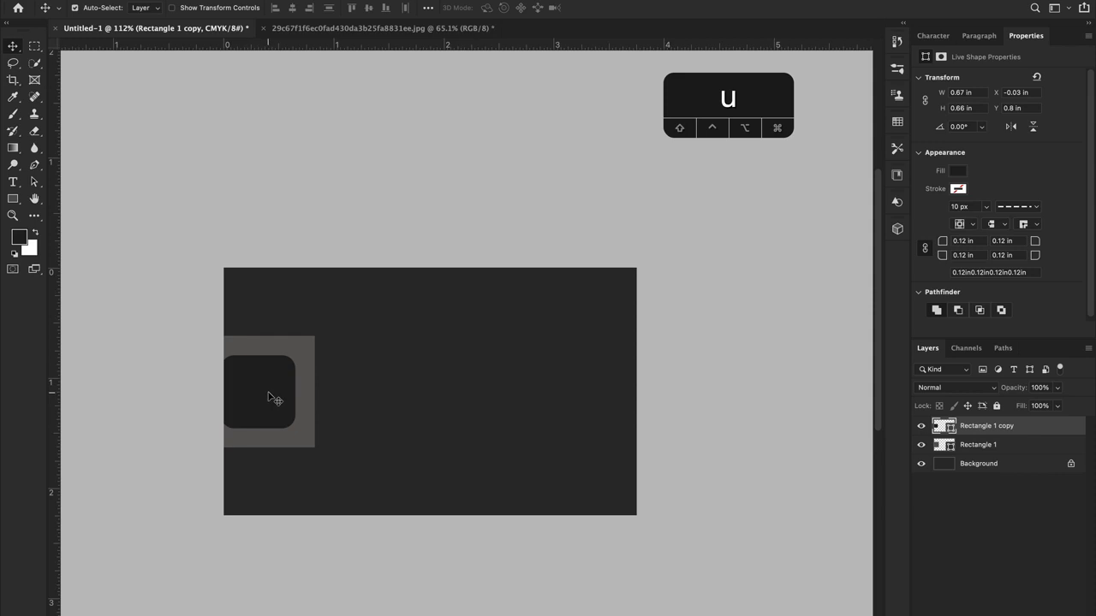
{"action": "key", "text": "Left"}
{"action": "key", "text": "Left"}
{"action": "key", "text": "Left"}
{"action": "key", "text": "Left"}
{"action": "key", "text": "Left"}
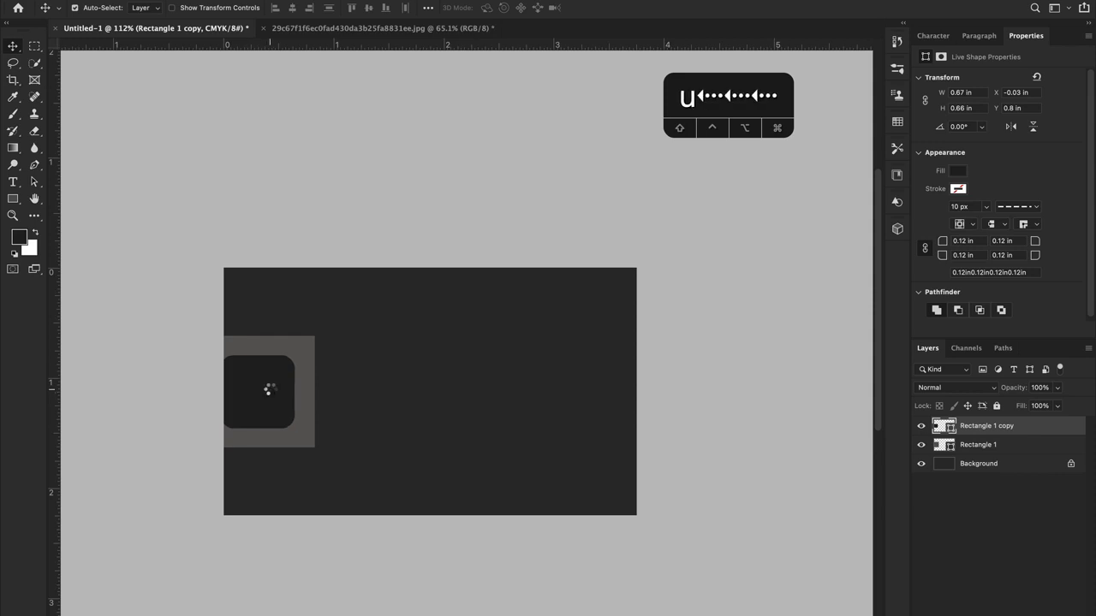
{"action": "key", "text": "shift+Left"}
{"action": "key", "text": "shift+Left"}
{"action": "key", "text": "shift+Left"}
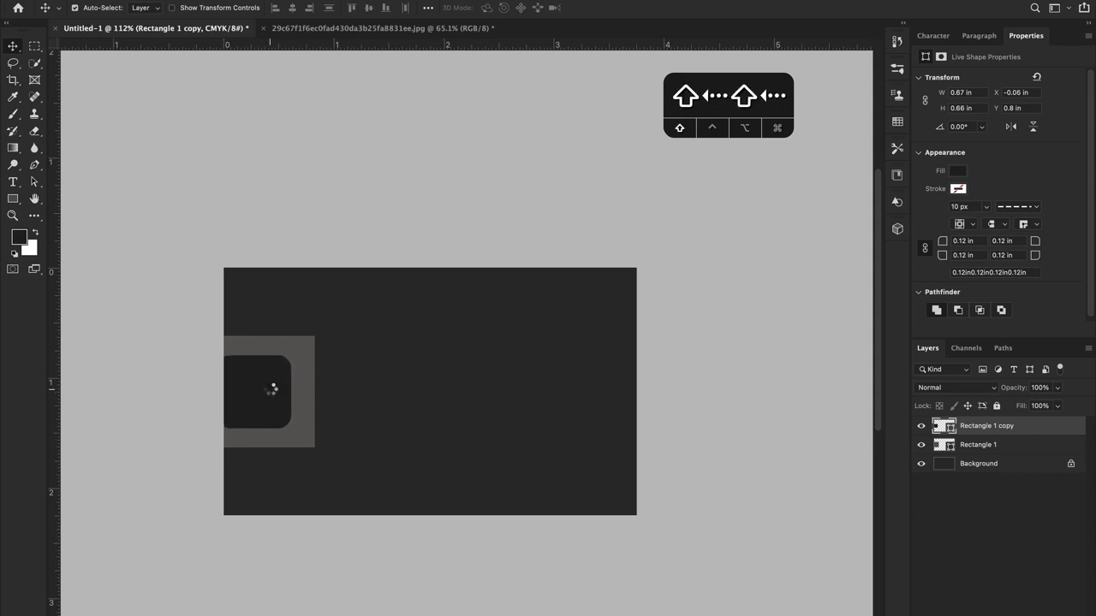
{"action": "key", "text": "shift+Left"}
{"action": "key", "text": "shift+Right"}
{"action": "key", "text": "shift+Right"}
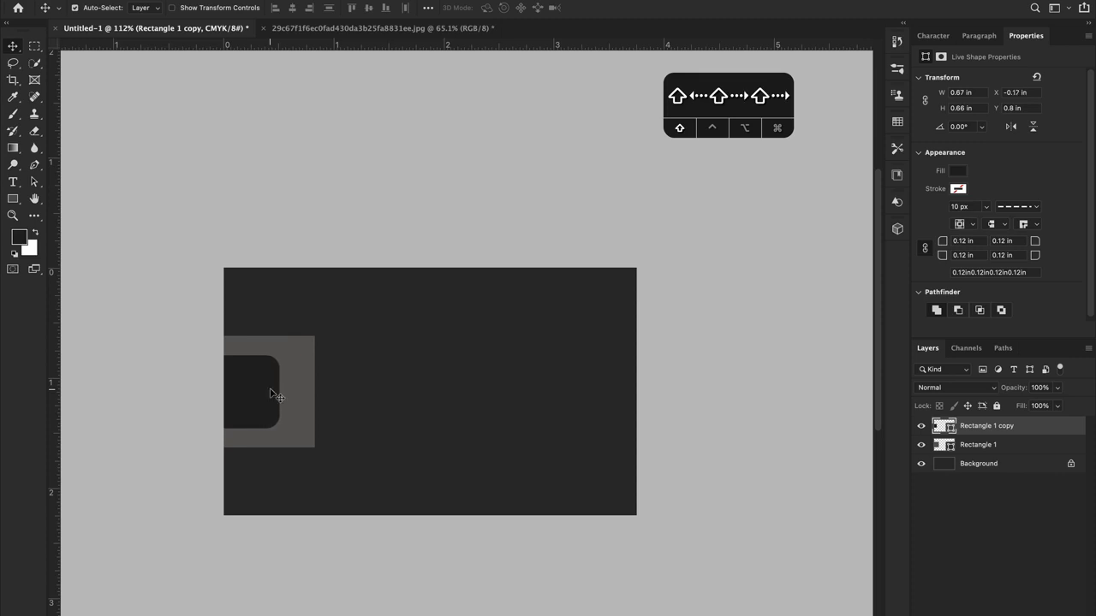
Widen the near-black rounded rectangle to about 0.81 in by extending its right side.
{"action": "key", "text": "ctrl+t"}
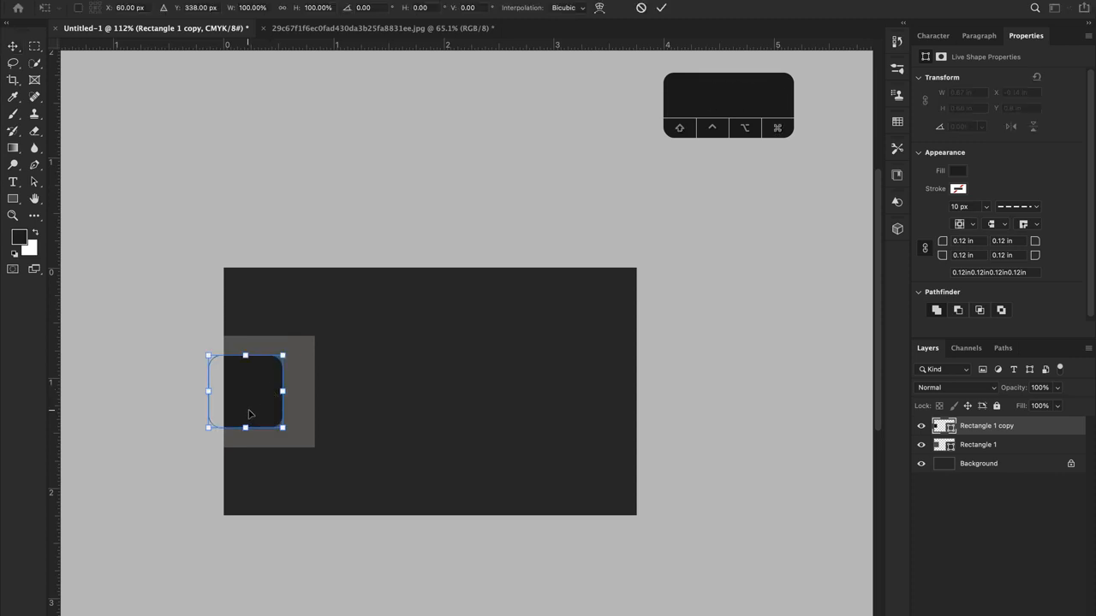
{"action": "left_click_drag", "start_coordinate": [282, 393], "coordinate": [298, 392]}
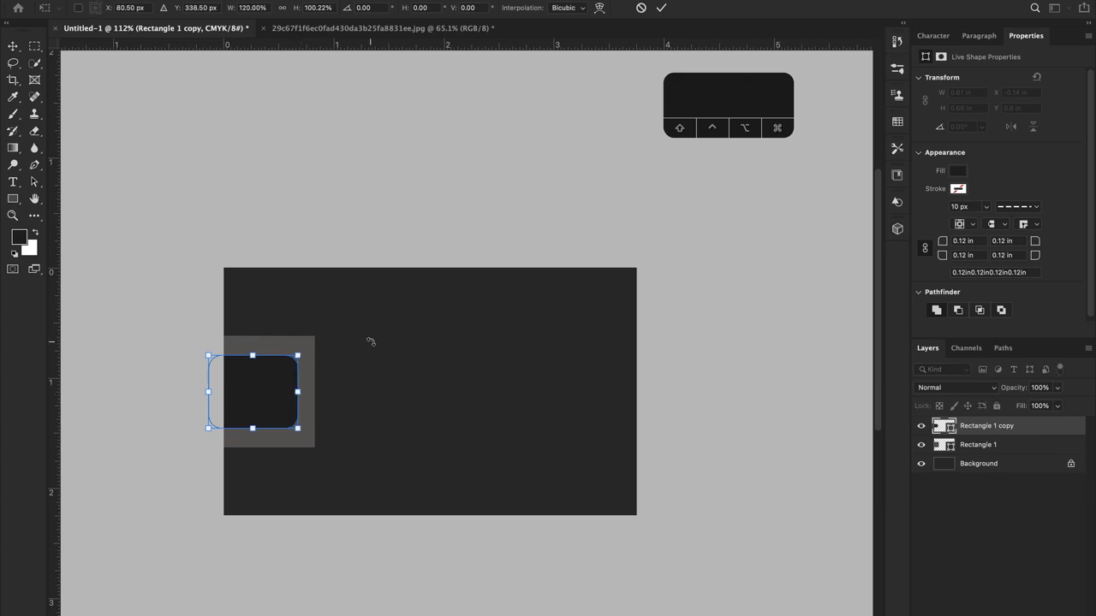
{"action": "key", "text": "Return"}
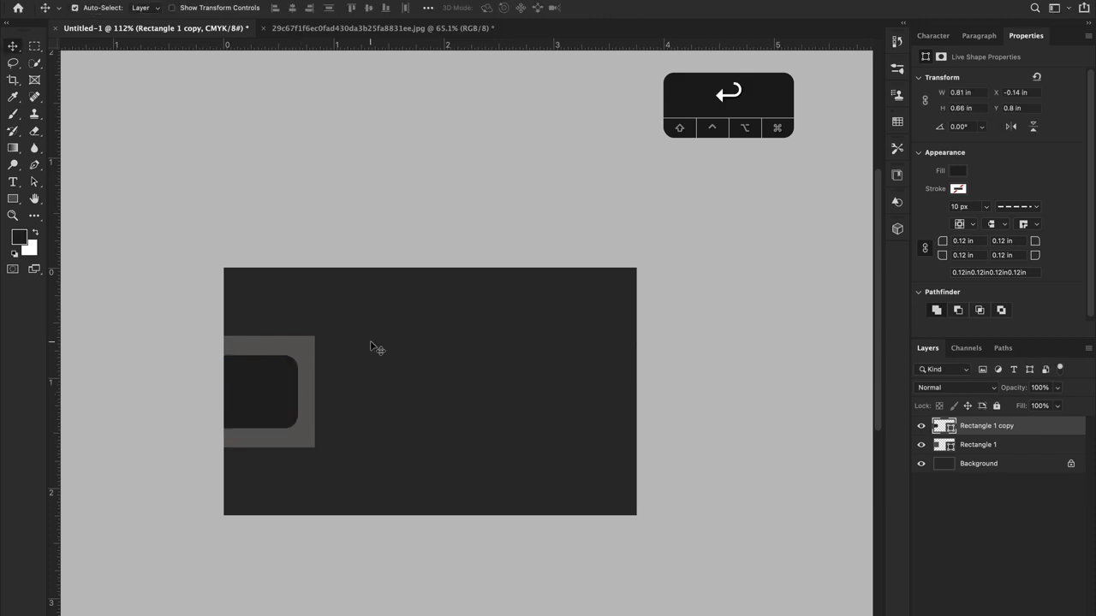
Set all corner radii of the larger gray rectangle to 0.12 in.
{"action": "left_click", "coordinate": [297, 352]}
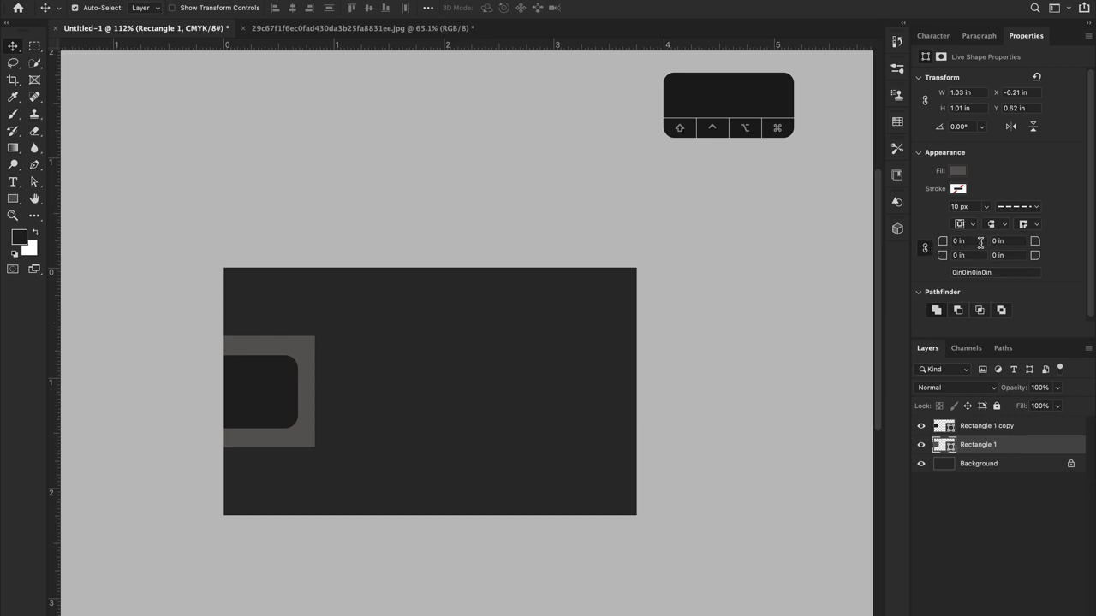
{"action": "left_click", "coordinate": [980, 242]}
{"action": "type", "text": "0.12"}
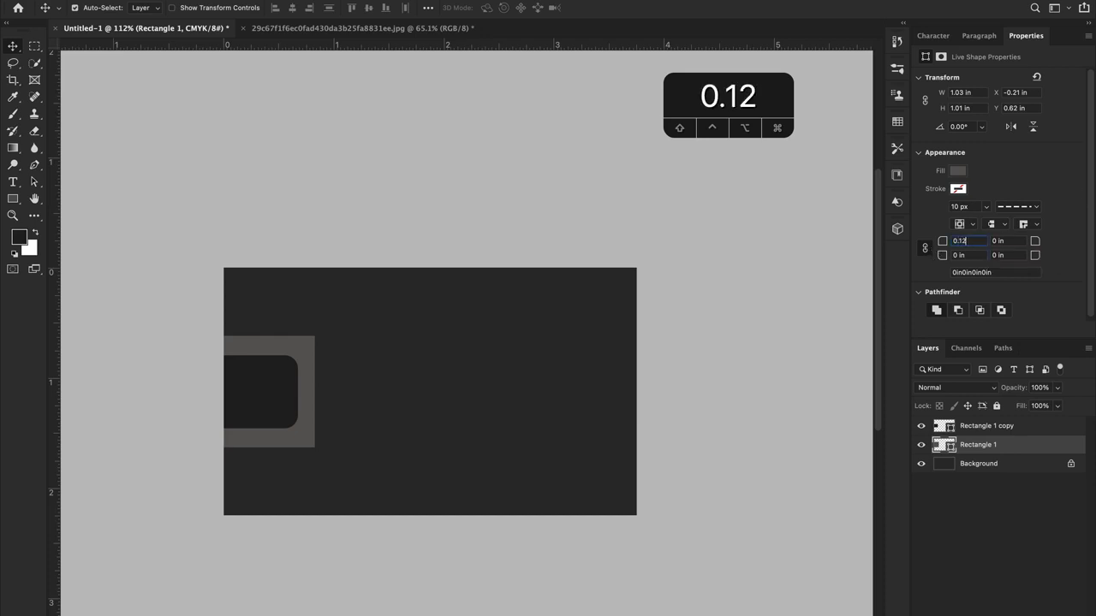
{"action": "key", "text": "Tab"}
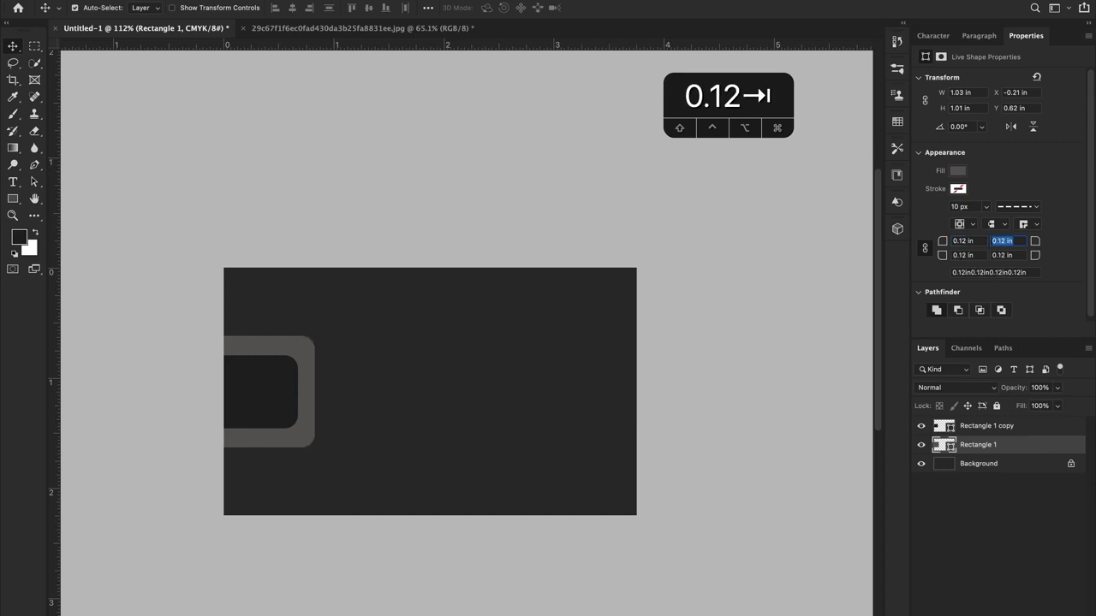
{"action": "left_click", "coordinate": [976, 256]}
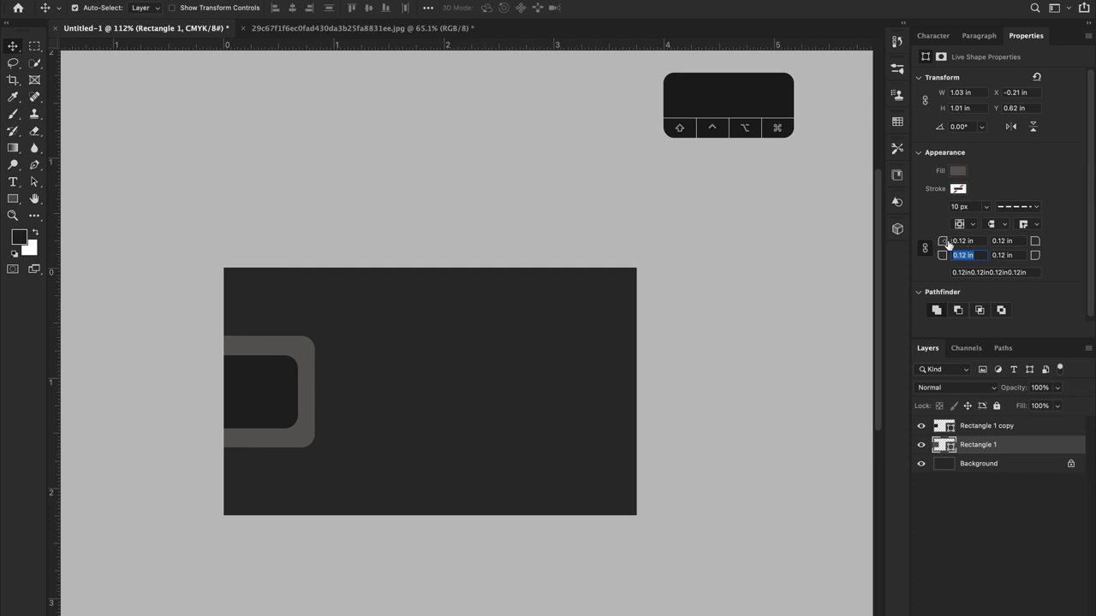
{"action": "left_click", "coordinate": [922, 249]}
Nudge the larger gray rectangle left to about X -0.24 in.
{"action": "left_click", "coordinate": [127, 245]}
{"action": "left_click", "coordinate": [305, 346]}
{"action": "key", "text": "shift+Left"}
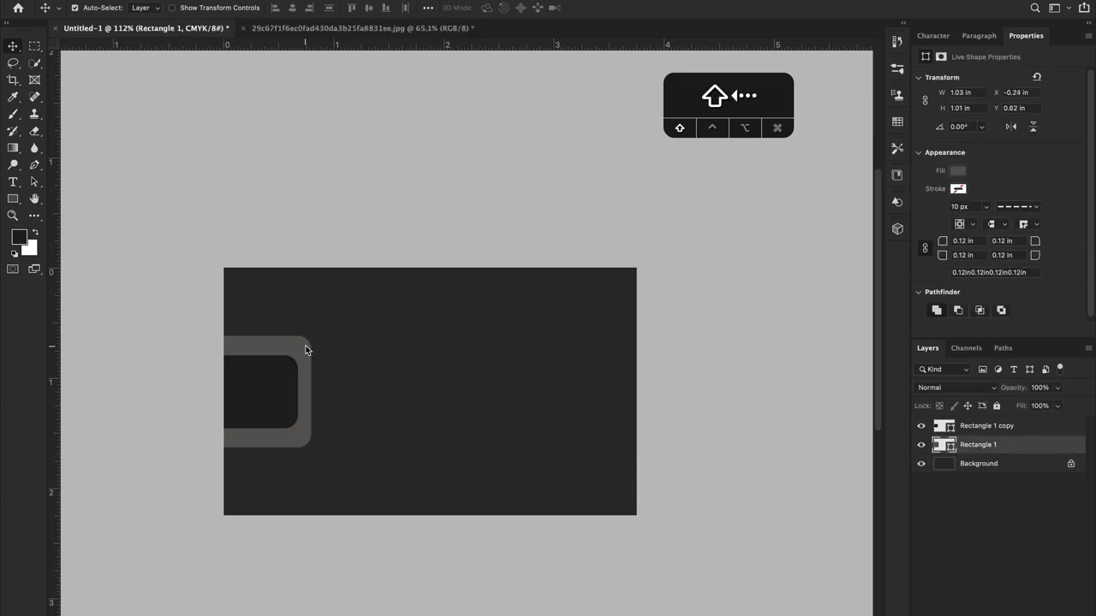
Examine the dark and orange card layouts in the reference image and return to the business card document.
{"action": "left_click", "coordinate": [162, 340]}
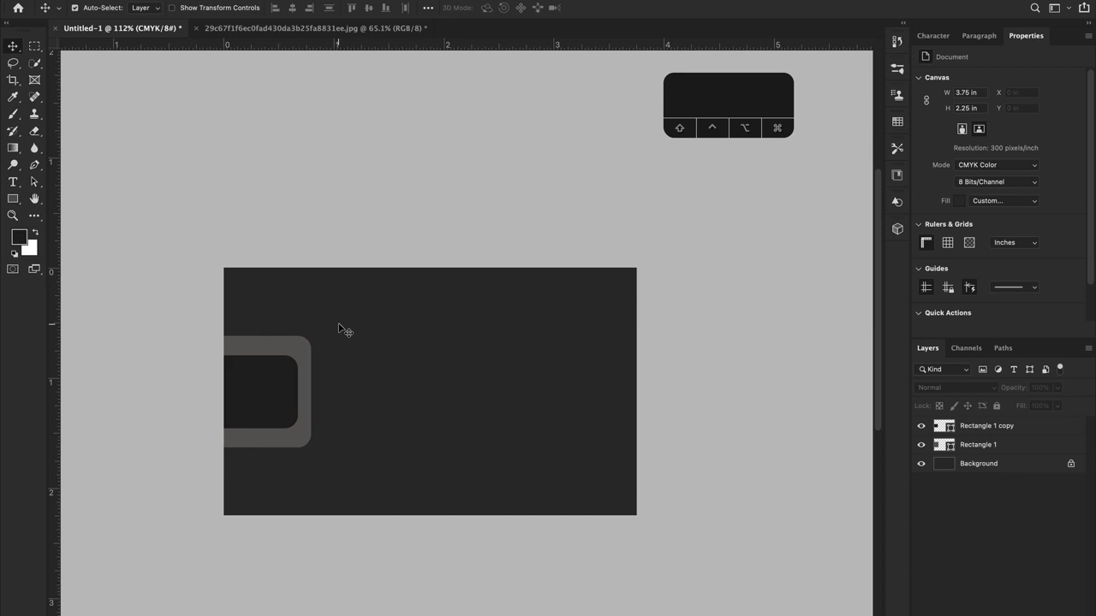
{"action": "left_click", "coordinate": [373, 31]}
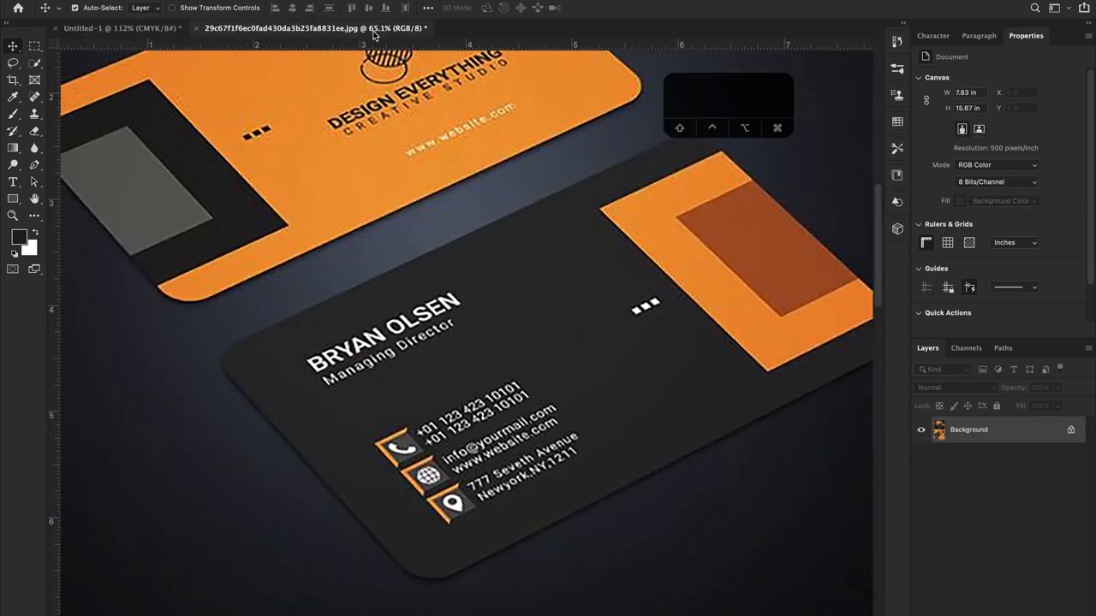
{"action": "scroll", "coordinate": [488, 371], "scroll_direction": "down", "scroll_amount": 10}
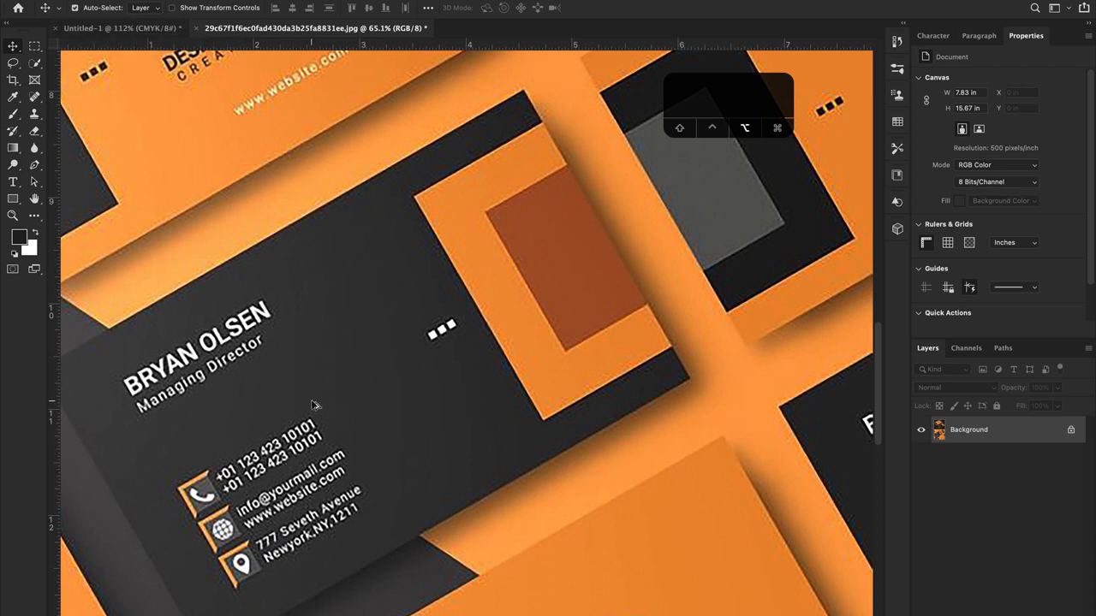
{"action": "scroll", "coordinate": [313, 404], "scroll_direction": "down", "scroll_amount": 3}
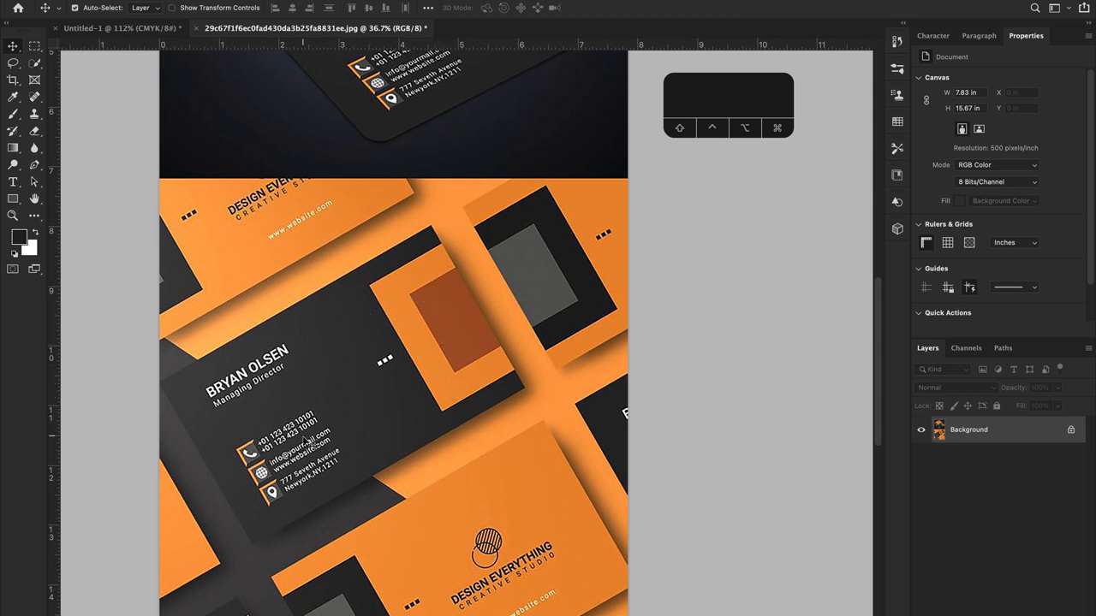
{"action": "left_click", "coordinate": [72, 28]}
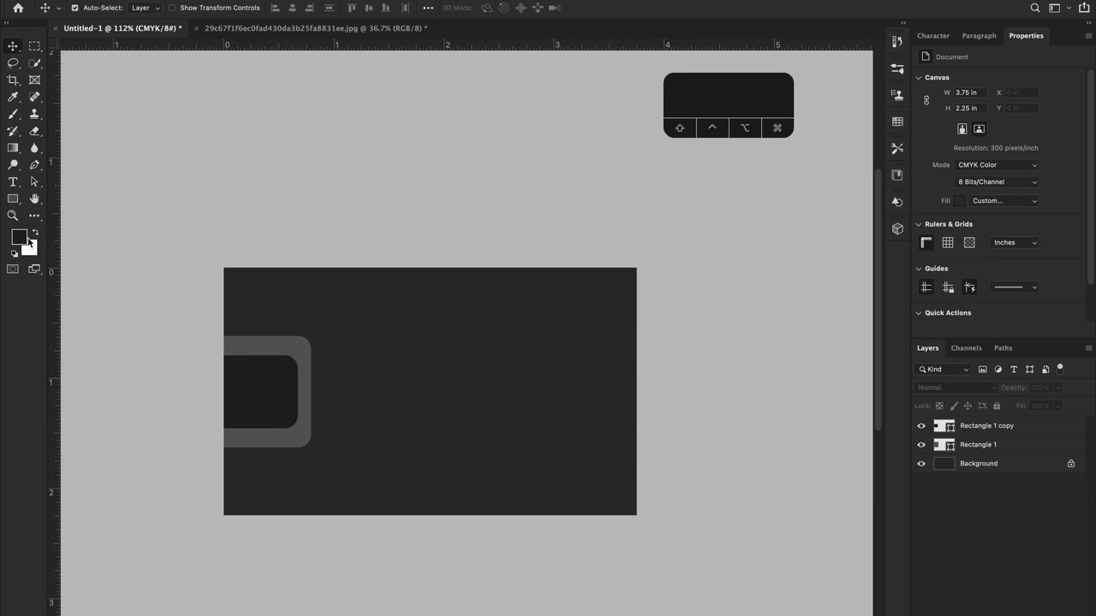
Draw a near-black vertical strip about 0.22 in wide and 2.8 in tall and move it onto the card's right half.
{"action": "left_click", "coordinate": [12, 202]}
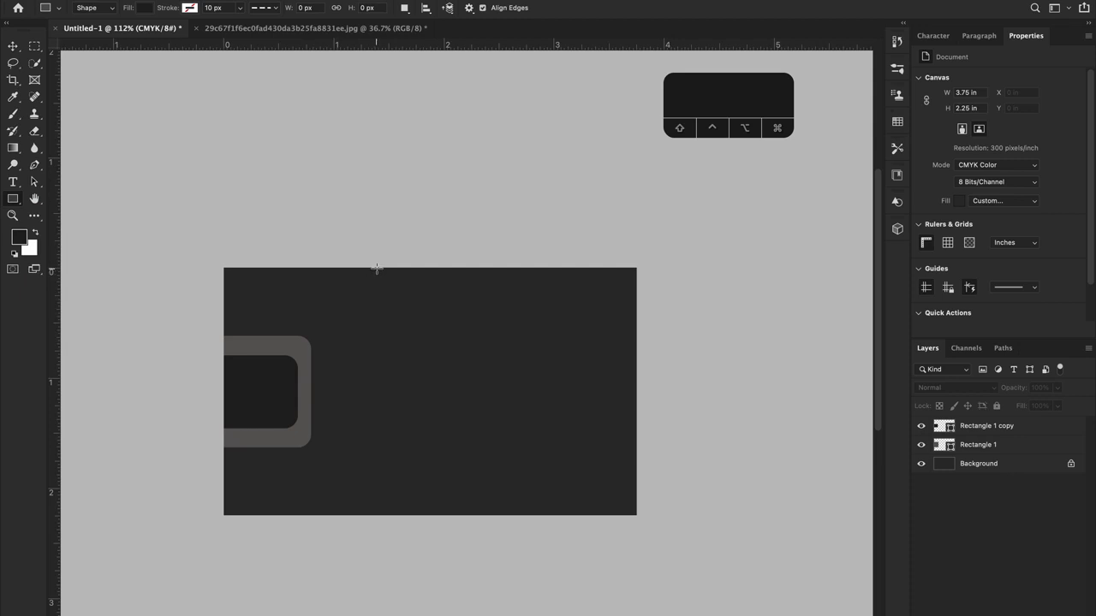
{"action": "left_click_drag", "start_coordinate": [379, 255], "coordinate": [403, 563]}
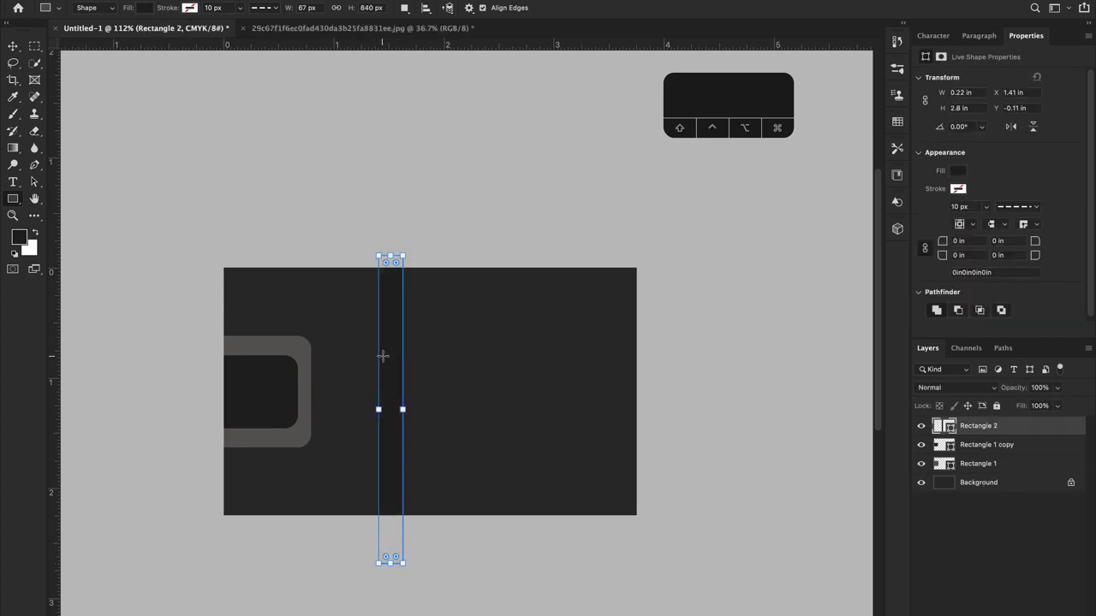
{"action": "key", "text": "v"}
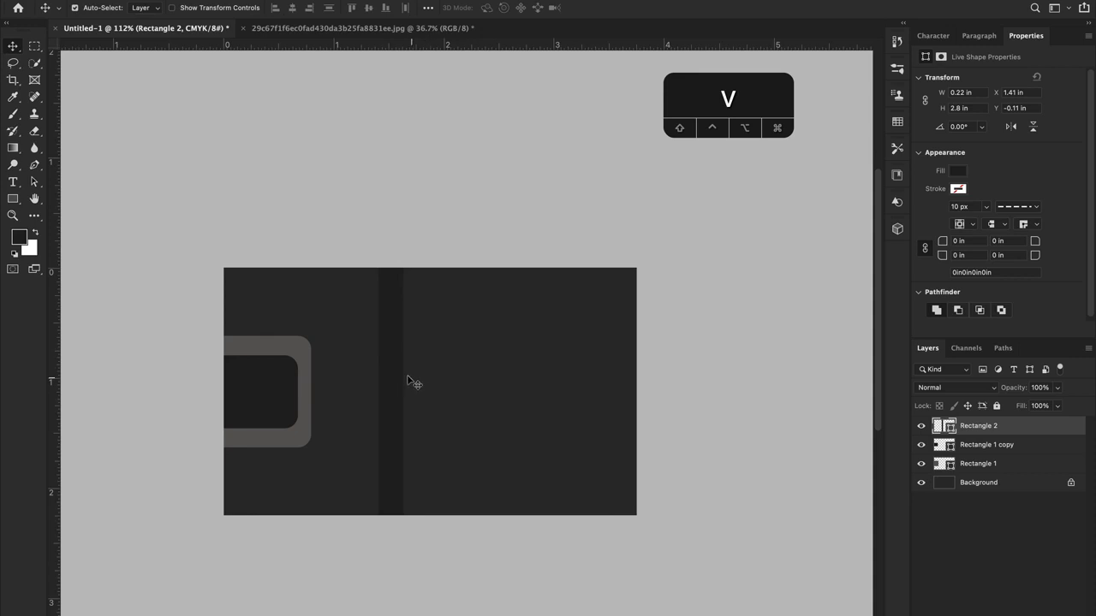
{"action": "left_click_drag", "start_coordinate": [392, 351], "coordinate": [541, 341]}
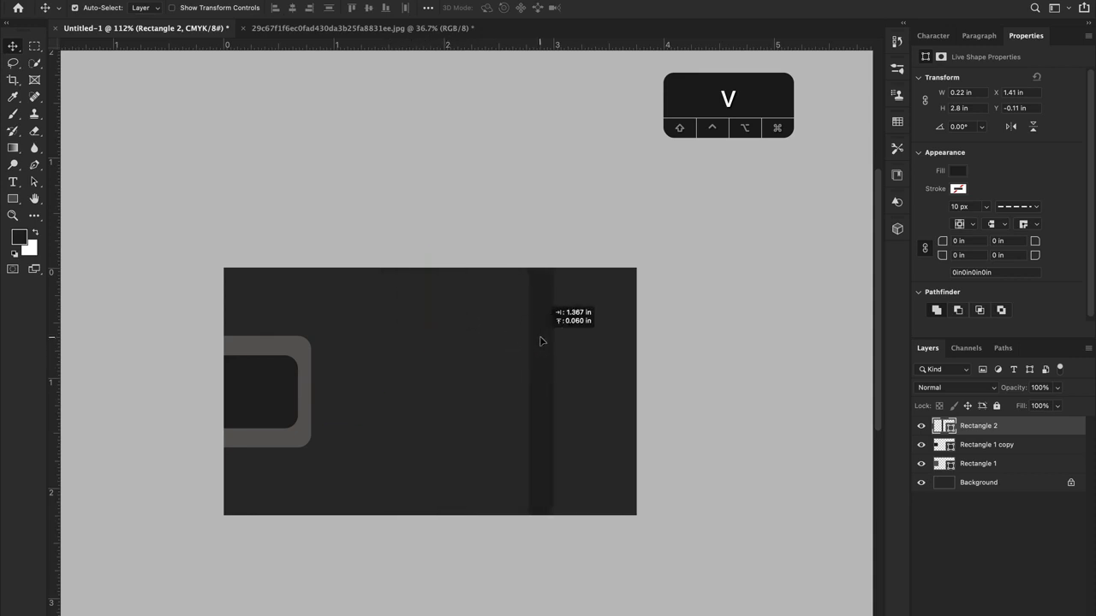
Rotate the strip to about 34.69° and lengthen it to about 3.15 in so it spans the card diagonally.
{"action": "key", "text": "super+t"}
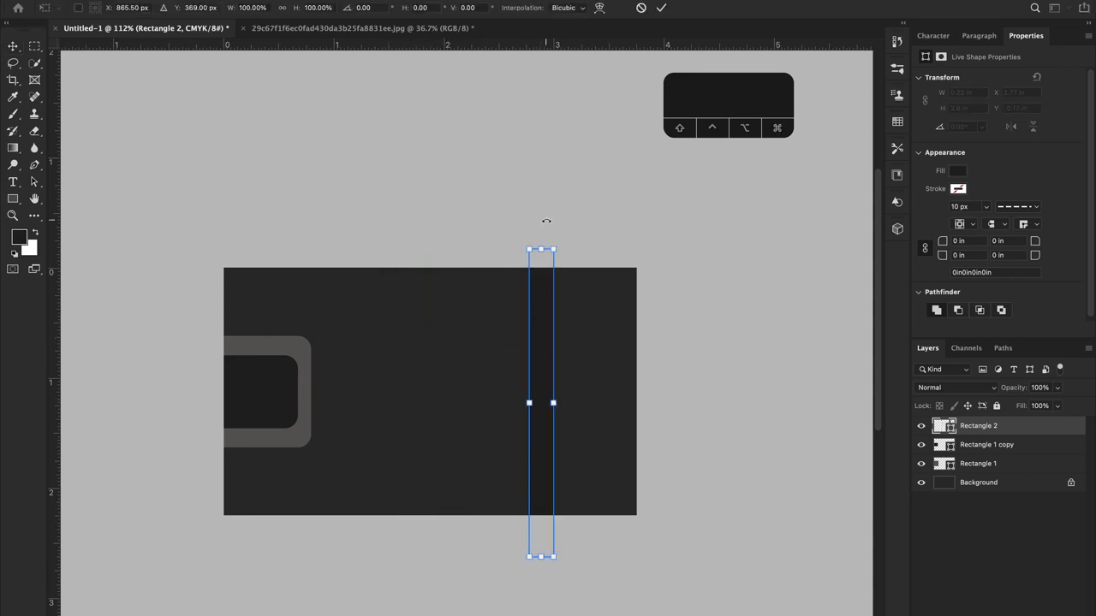
{"action": "left_click_drag", "start_coordinate": [546, 221], "coordinate": [631, 254]}
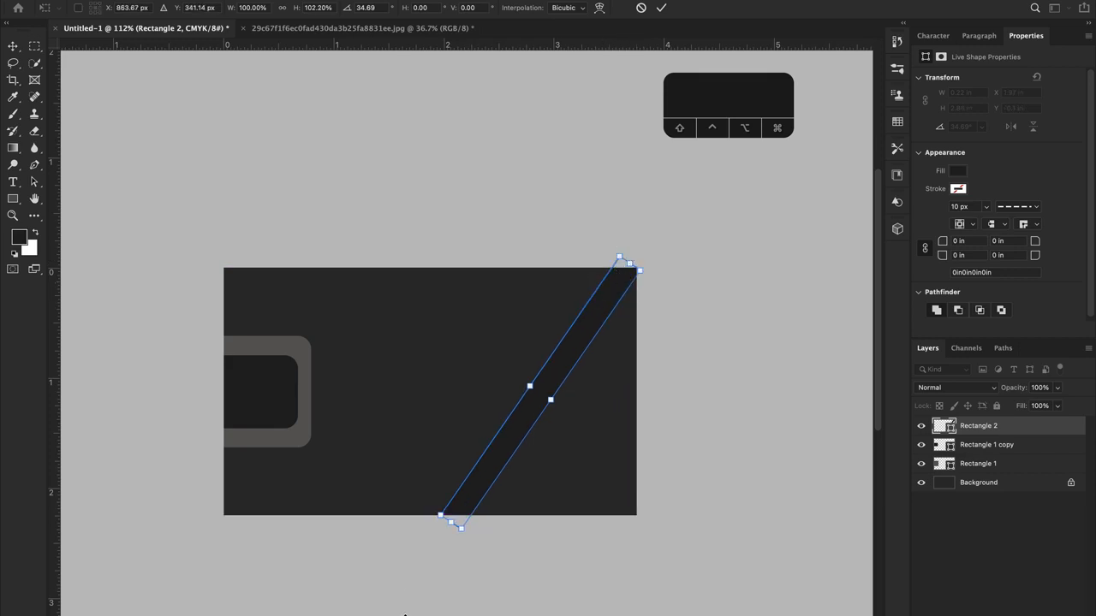
{"action": "left_click_drag", "start_coordinate": [454, 524], "coordinate": [438, 535]}
{"action": "left_click_drag", "start_coordinate": [639, 258], "coordinate": [644, 248]}
{"action": "key", "text": "Return"}
{"action": "left_click", "coordinate": [737, 450]}
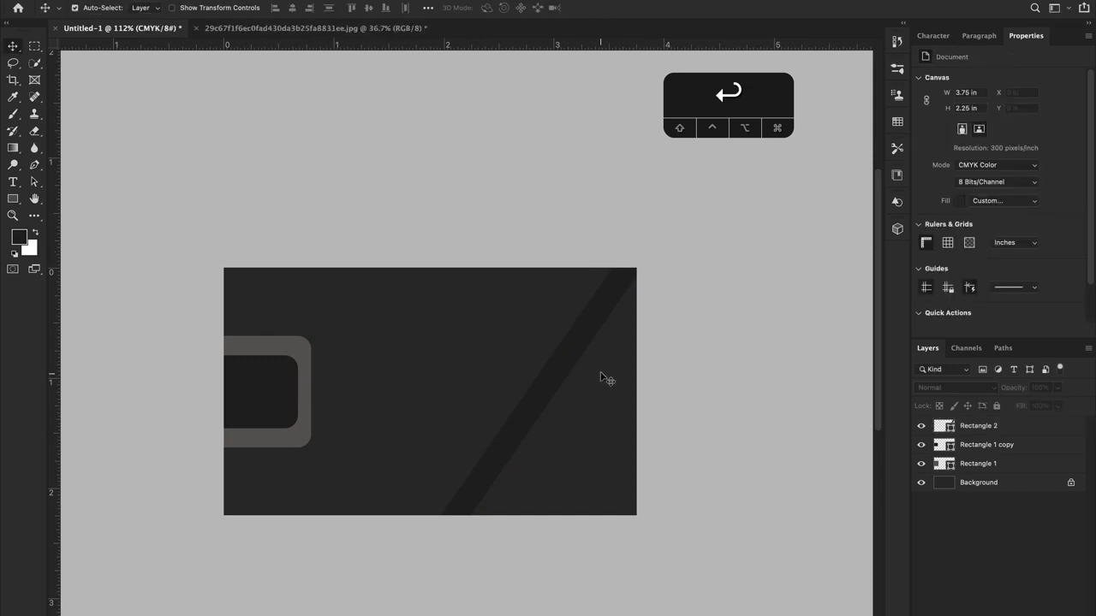
Set the diagonal strip's opacity to 40%.
{"action": "left_click", "coordinate": [592, 332]}
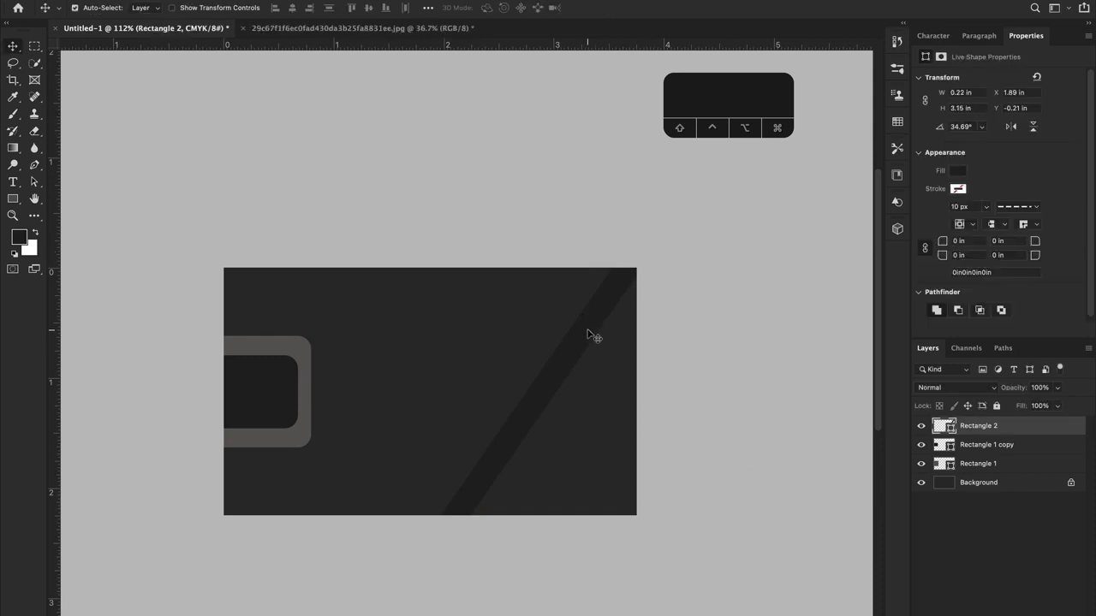
{"action": "key", "text": "5"}
{"action": "key", "text": "3"}
{"action": "key", "text": "4"}
Duplicate the diagonal strip in evenly spaced copies toward the lower-right corner and leftward to about X 1.11 in.
{"action": "left_click", "coordinate": [579, 339]}
{"action": "key", "text": "alt"}
{"action": "left_click_drag", "start_coordinate": [581, 356], "coordinate": [653, 522]}
{"action": "left_click", "coordinate": [543, 401]}
{"action": "left_click_drag", "start_coordinate": [539, 399], "coordinate": [467, 362]}
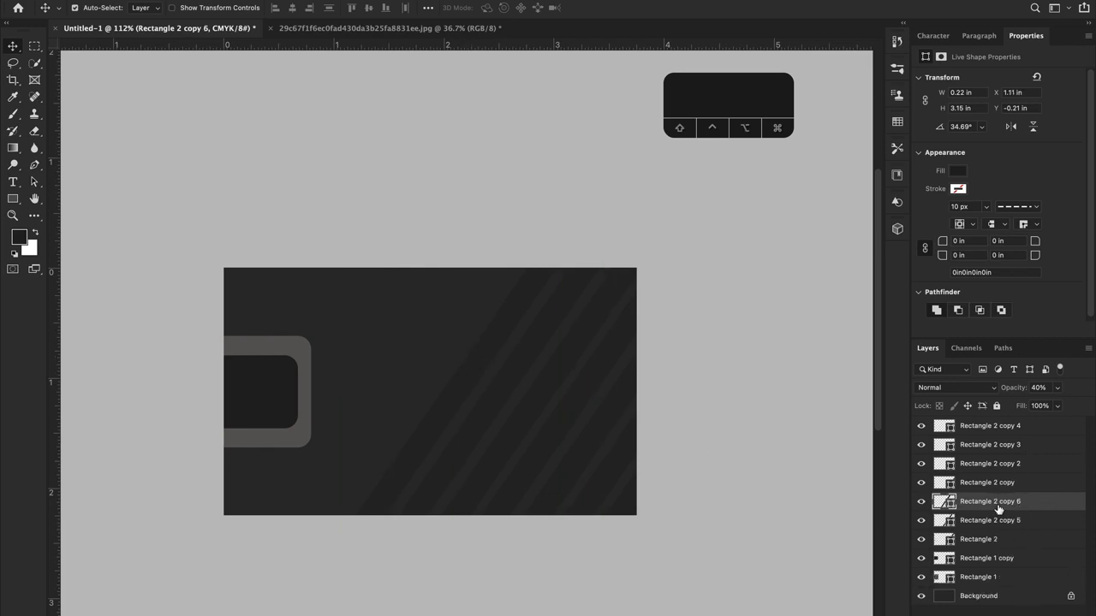
Add three more evenly spaced strip copies leftward to about X 0.13 in.
{"action": "left_click", "coordinate": [487, 351]}
{"action": "left_click", "coordinate": [484, 353], "text": "alt+shift"}
{"action": "left_click_drag", "start_coordinate": [483, 353], "coordinate": [445, 333]}
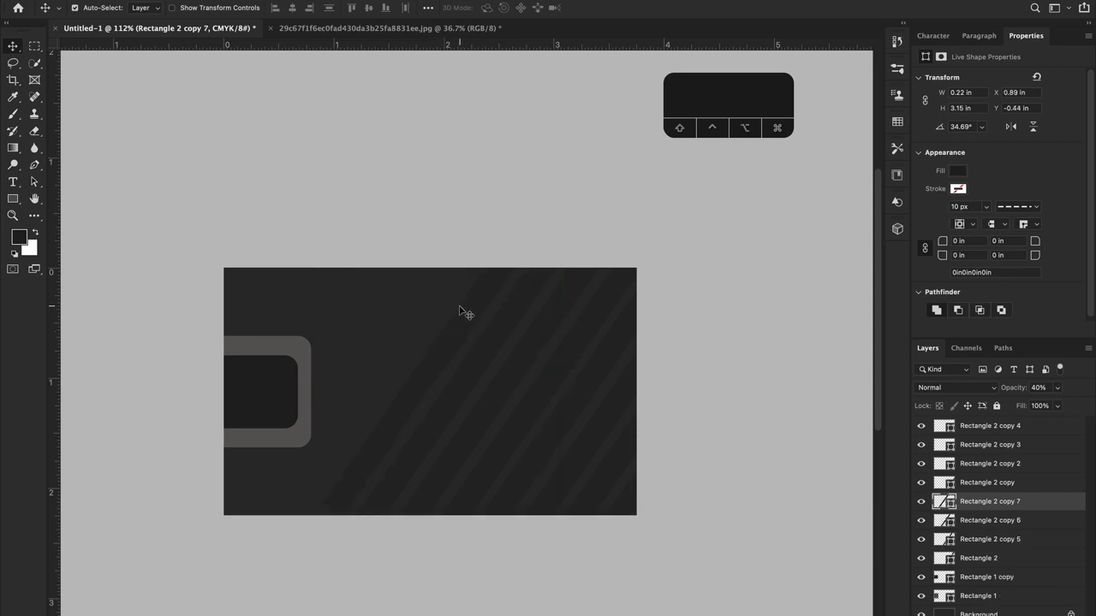
{"action": "left_click_drag", "start_coordinate": [444, 355], "coordinate": [364, 320]}
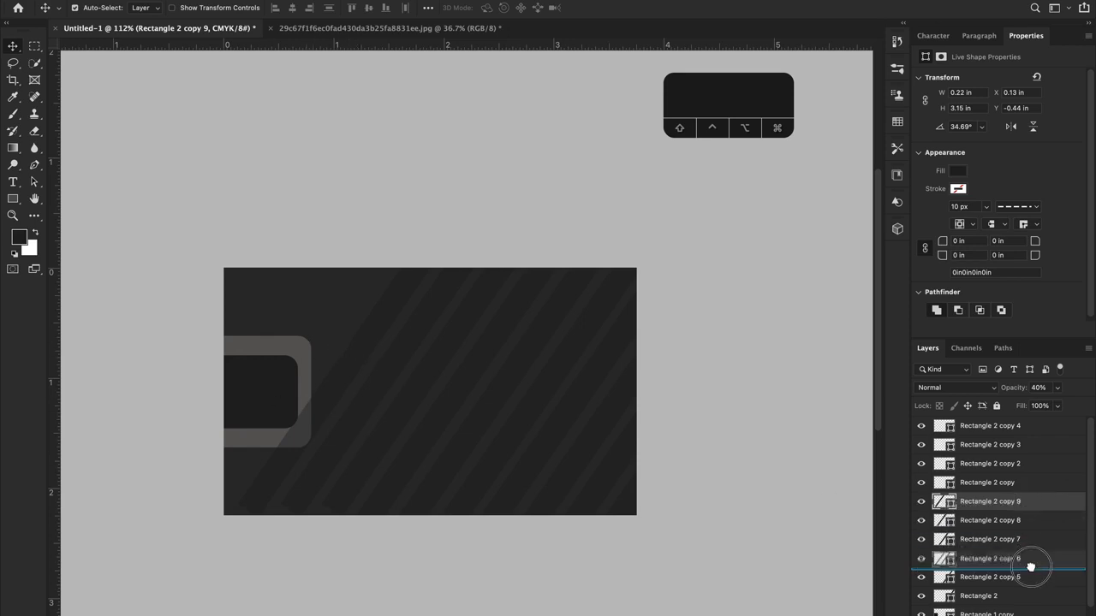
Place the leftmost strip's layer beneath the gray rounded rectangle and duplicate it across to the card's upper-left corner.
{"action": "scroll", "coordinate": [1032, 591], "scroll_direction": "down", "scroll_amount": 2}
{"action": "mouse_move", "coordinate": [1026, 613]}
{"action": "left_mouse_down"}
{"action": "mouse_move", "coordinate": [1010, 591]}
{"action": "mouse_move", "coordinate": [1009, 610]}
{"action": "left_mouse_up"}
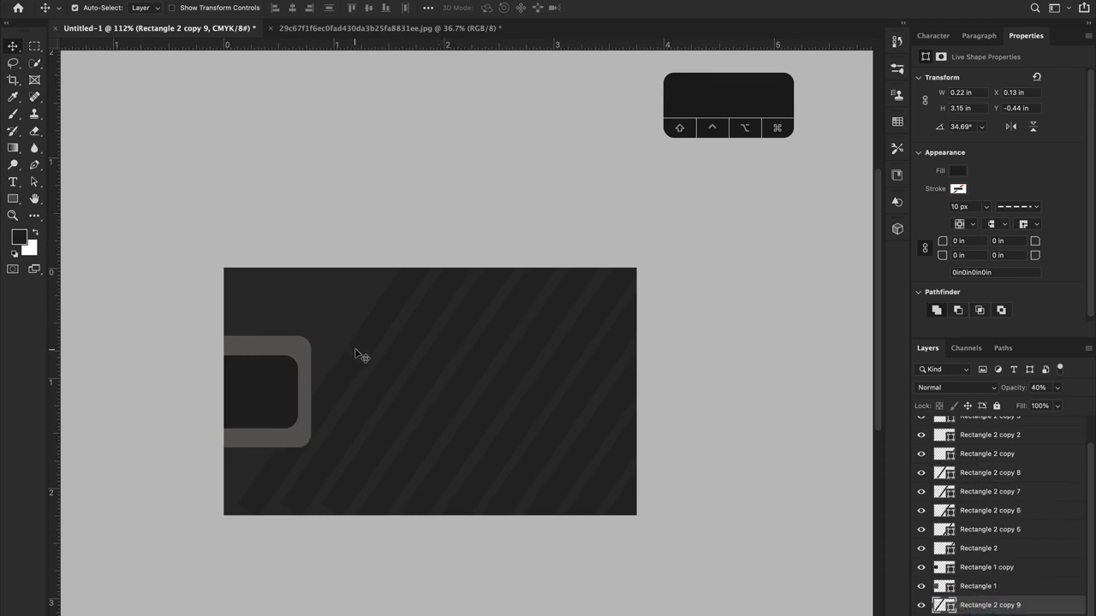
{"action": "left_click_drag", "start_coordinate": [358, 353], "coordinate": [316, 323]}
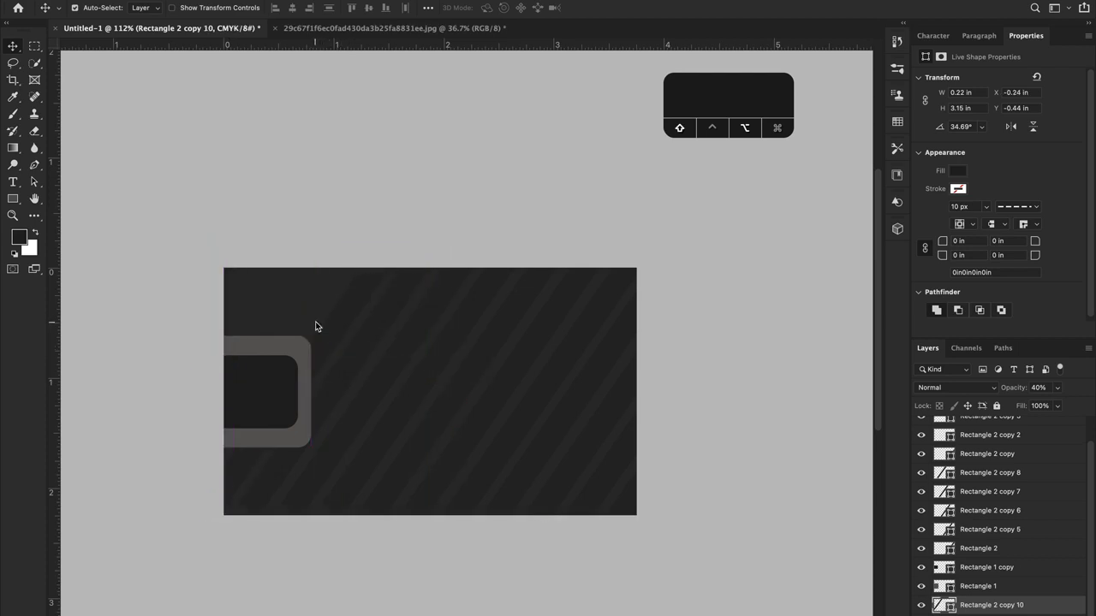
{"action": "left_click", "coordinate": [986, 587]}
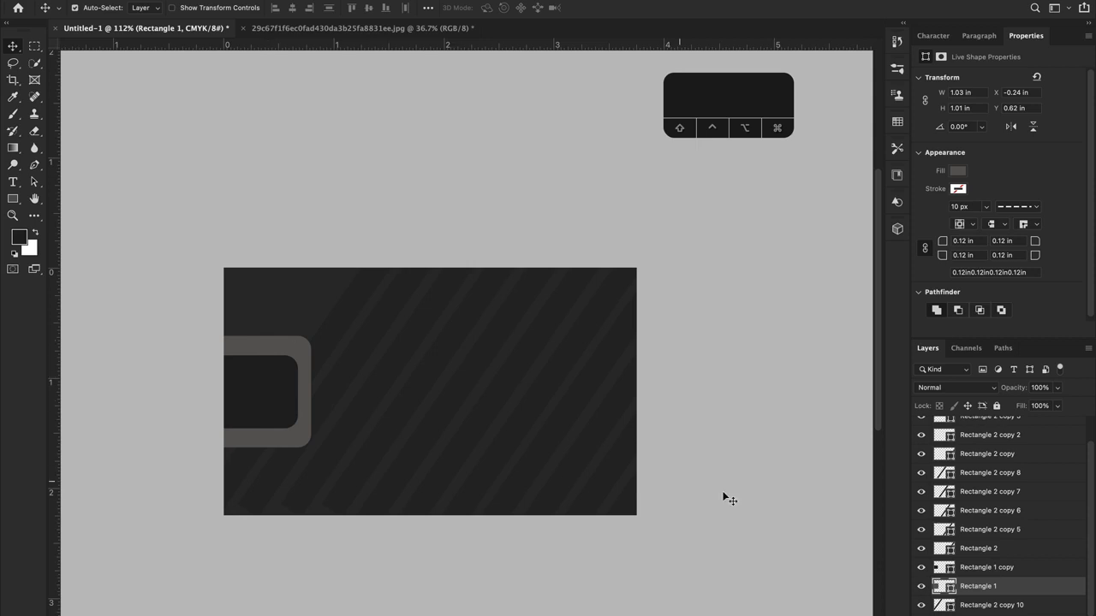
{"action": "left_click", "coordinate": [344, 304]}
{"action": "left_click_drag", "start_coordinate": [345, 311], "coordinate": [235, 268]}
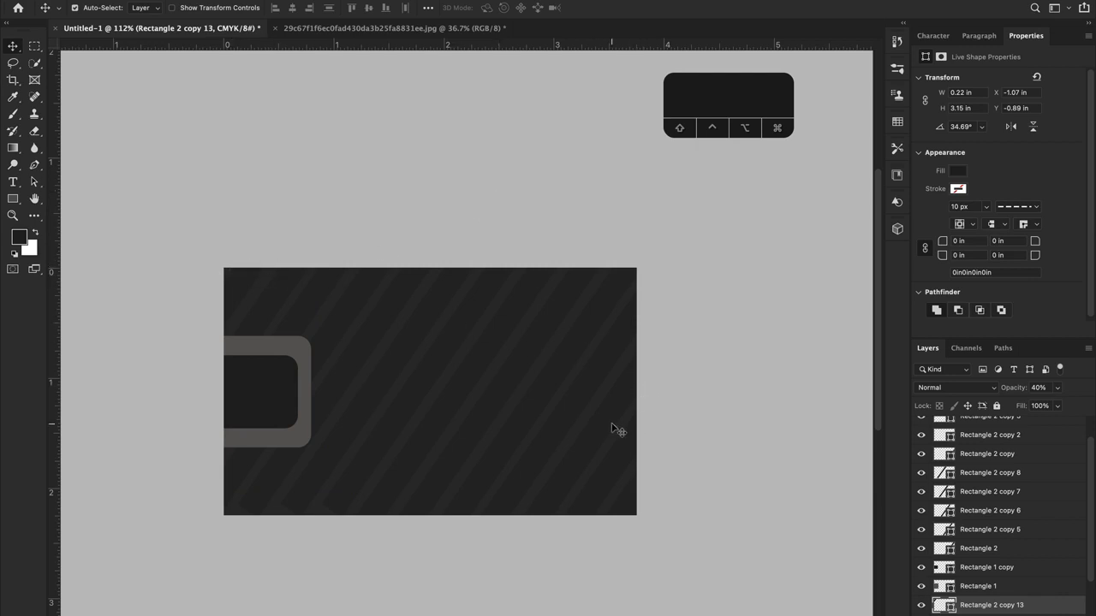
Duplicate a middle strip, rotate the copy to about -40.31° and place it across the card's upper-right corner.
{"action": "left_click", "coordinate": [485, 360]}
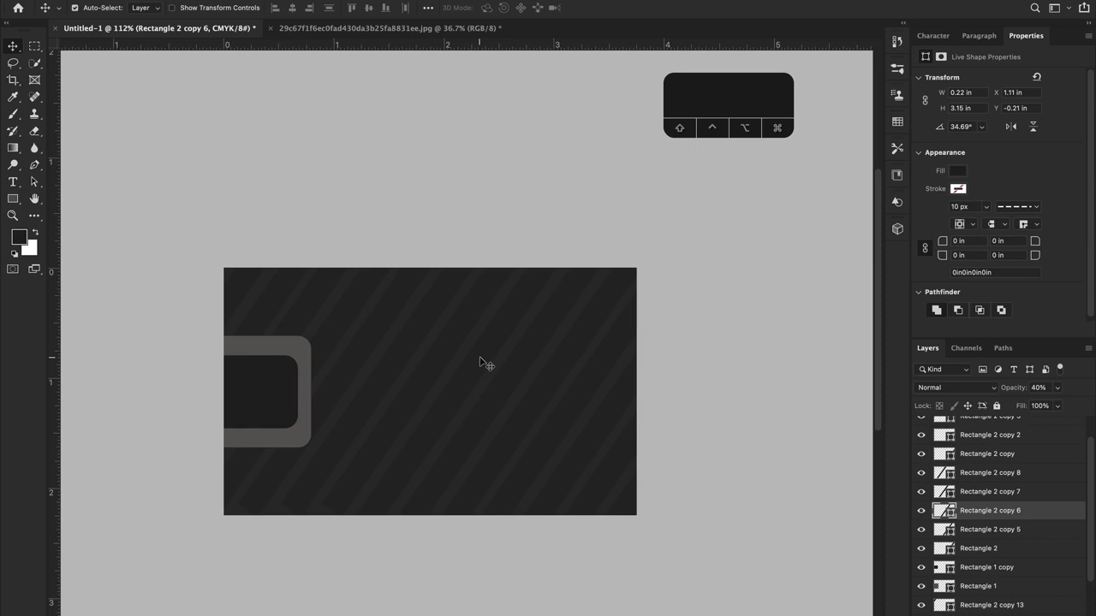
{"action": "key", "text": "super+j"}
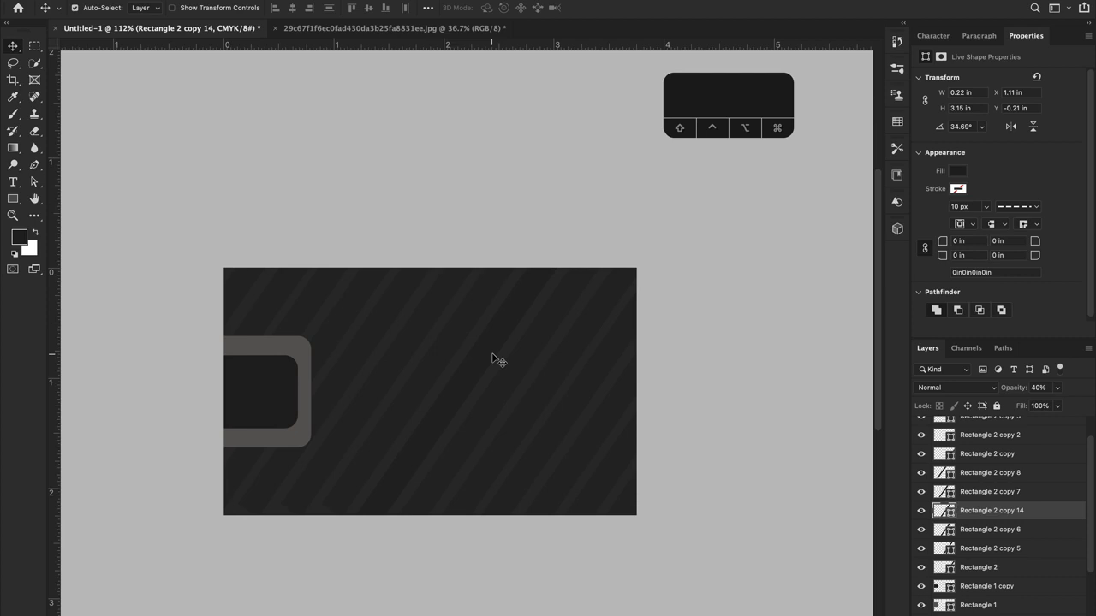
{"action": "key", "text": "super+t"}
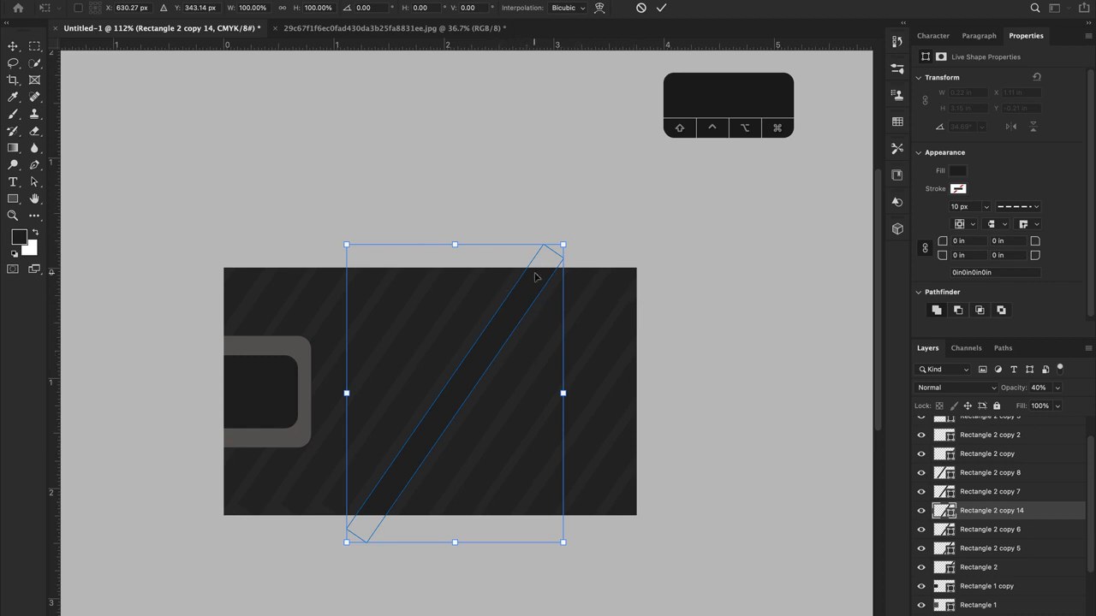
{"action": "left_click_drag", "start_coordinate": [578, 230], "coordinate": [275, 147]}
{"action": "left_click_drag", "start_coordinate": [480, 410], "coordinate": [662, 332]}
{"action": "key", "text": "Return"}
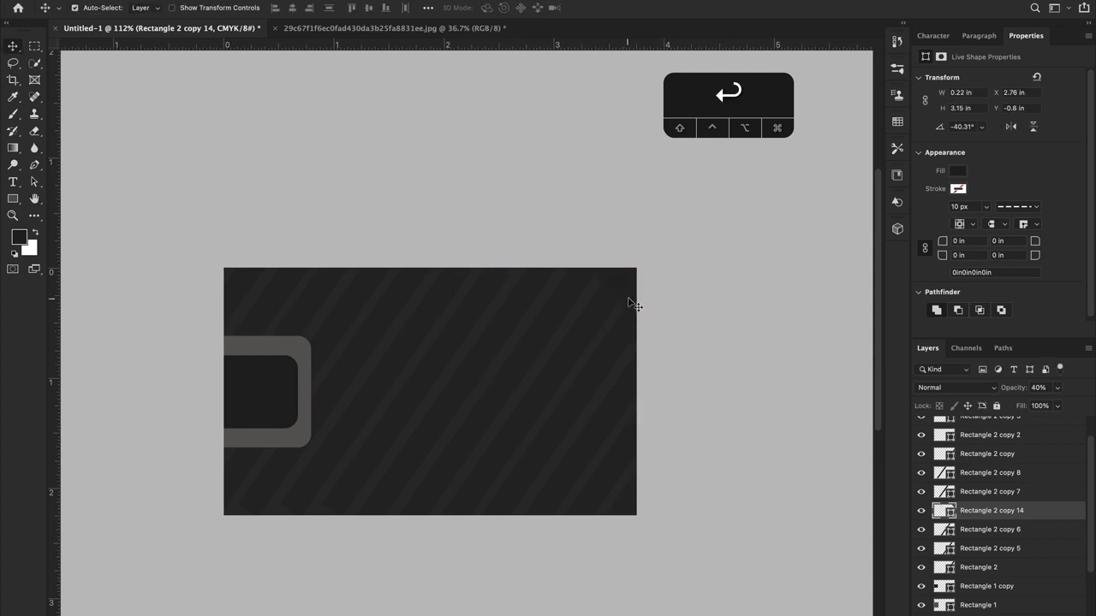
Duplicate the opposite-leaning strip in evenly spaced copies down to the card's lower-left corner to form a crosshatch.
{"action": "left_click_drag", "start_coordinate": [634, 302], "coordinate": [538, 401]}
{"action": "left_click_drag", "start_coordinate": [543, 396], "coordinate": [428, 470]}
{"action": "left_click_drag", "start_coordinate": [456, 433], "coordinate": [407, 481]}
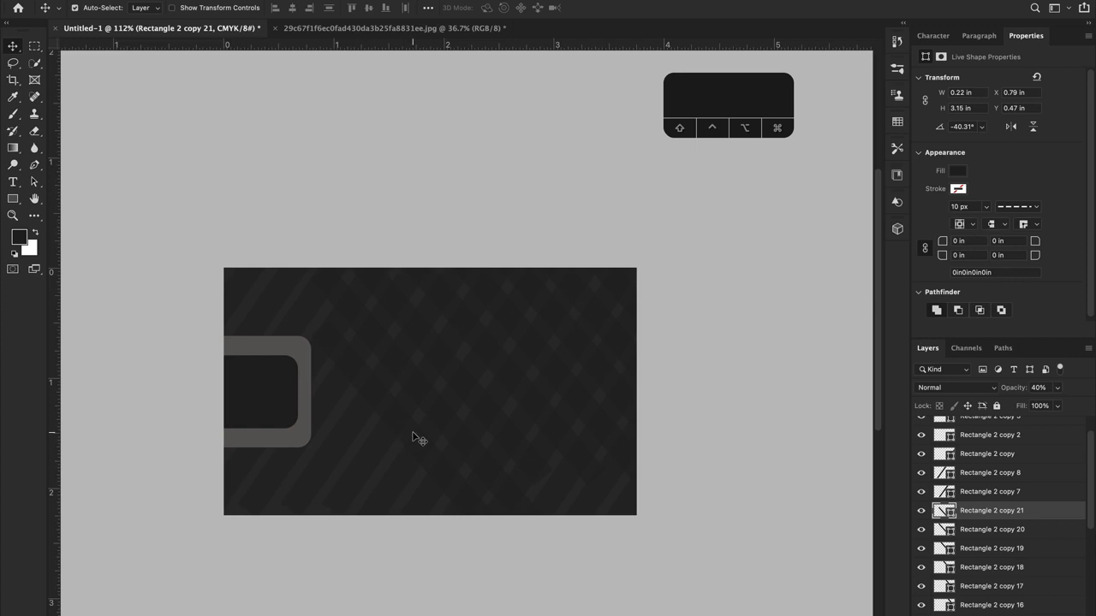
{"action": "left_click_drag", "start_coordinate": [413, 437], "coordinate": [320, 495]}
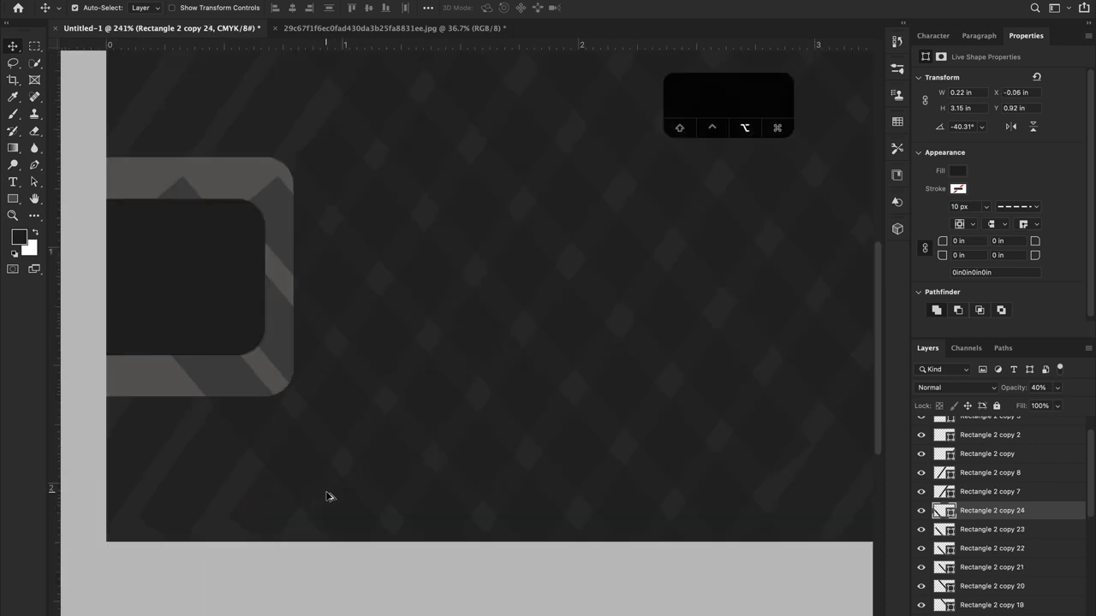
{"action": "scroll", "coordinate": [325, 493], "scroll_direction": "up", "scroll_amount": 2}
{"action": "left_click_drag", "start_coordinate": [326, 491], "coordinate": [224, 538]}
{"action": "scroll", "coordinate": [230, 505], "scroll_direction": "left", "scroll_amount": 3}
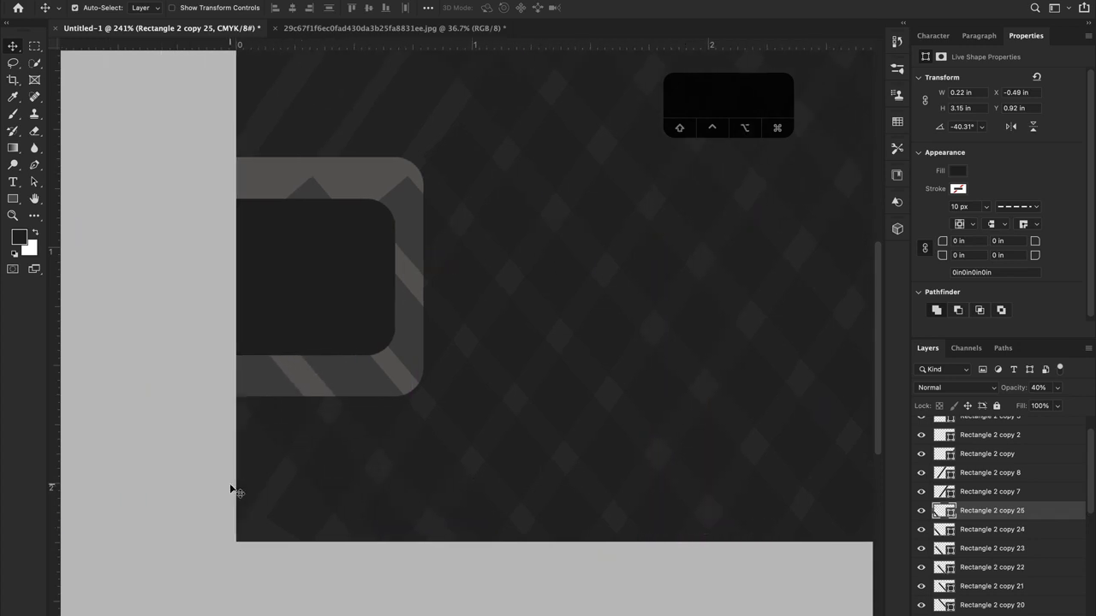
{"action": "left_click_drag", "start_coordinate": [328, 464], "coordinate": [196, 565]}
Send every opposite-leaning strip that overlaps the gray rounded rectangle to the back of the layer stack.
{"action": "left_click", "coordinate": [408, 209]}
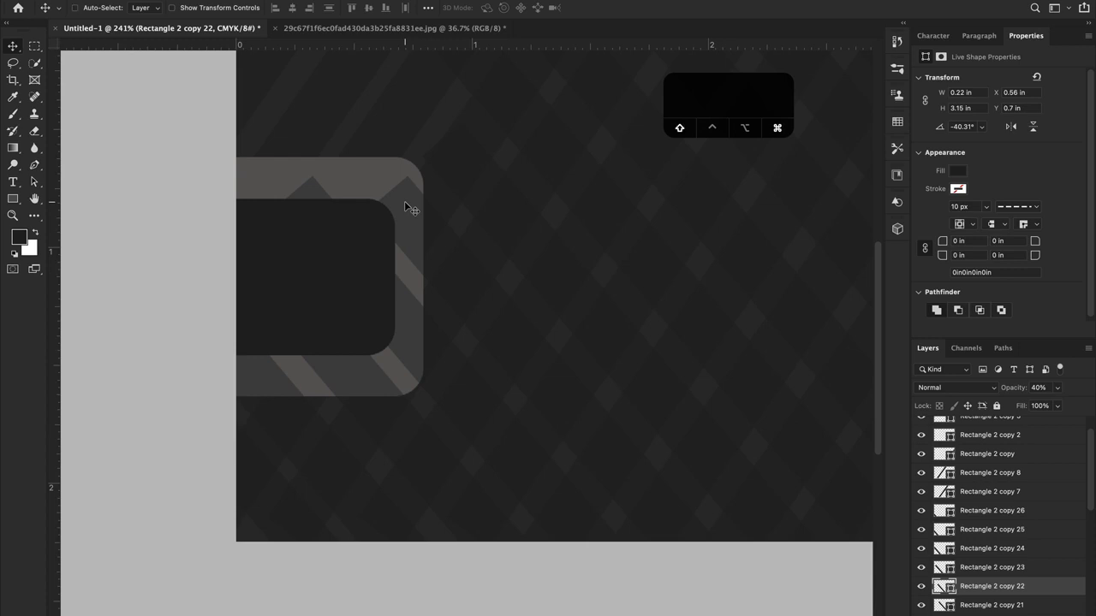
{"action": "key", "text": "super+shift+bracketleft"}
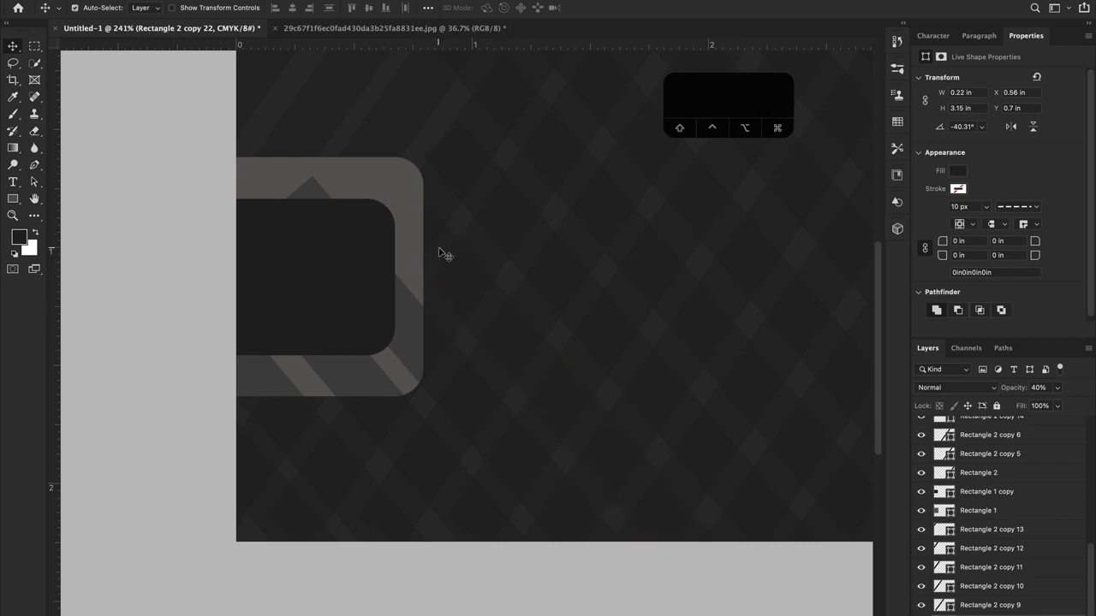
{"action": "left_click", "coordinate": [443, 341]}
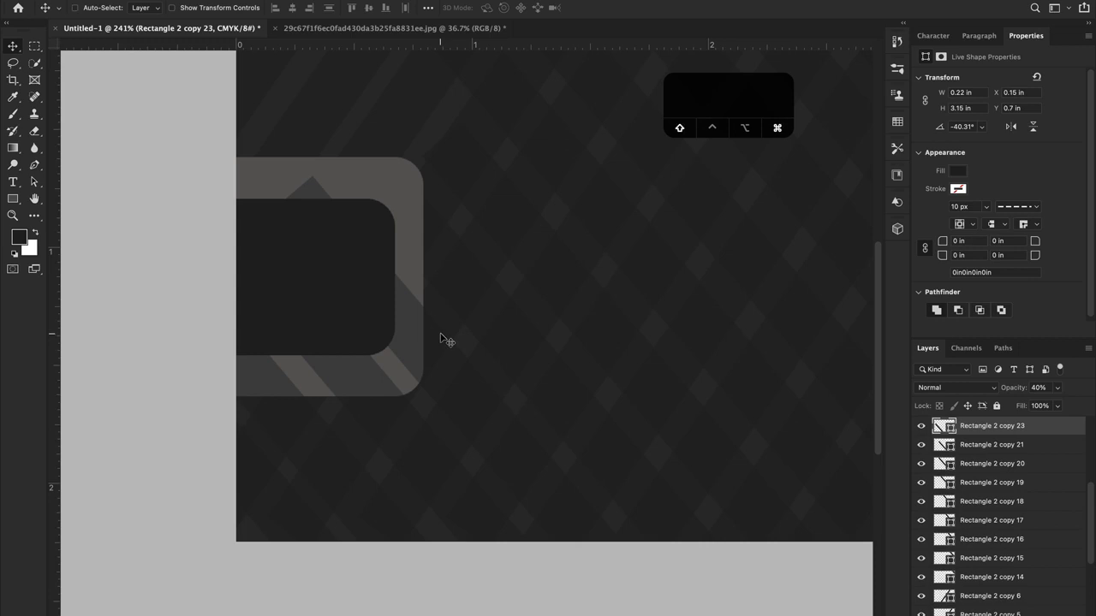
{"action": "key", "text": "shift+super+bracketleft"}
{"action": "left_click", "coordinate": [375, 419]}
{"action": "key", "text": "shift+super+bracketleft"}
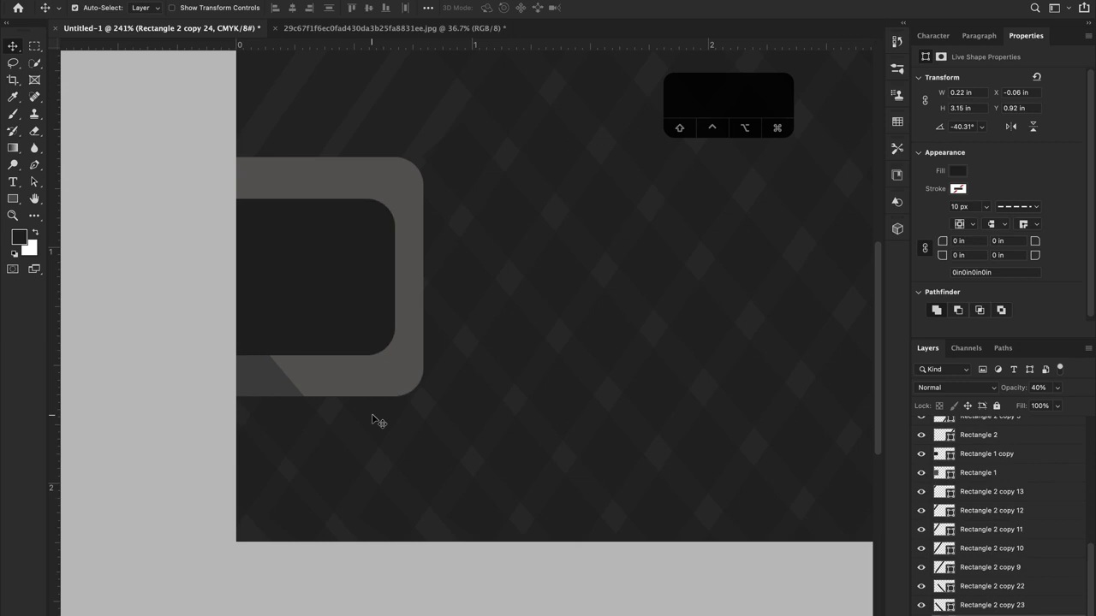
{"action": "left_click", "coordinate": [340, 470]}
{"action": "key", "text": "shift+super+bracketleft"}
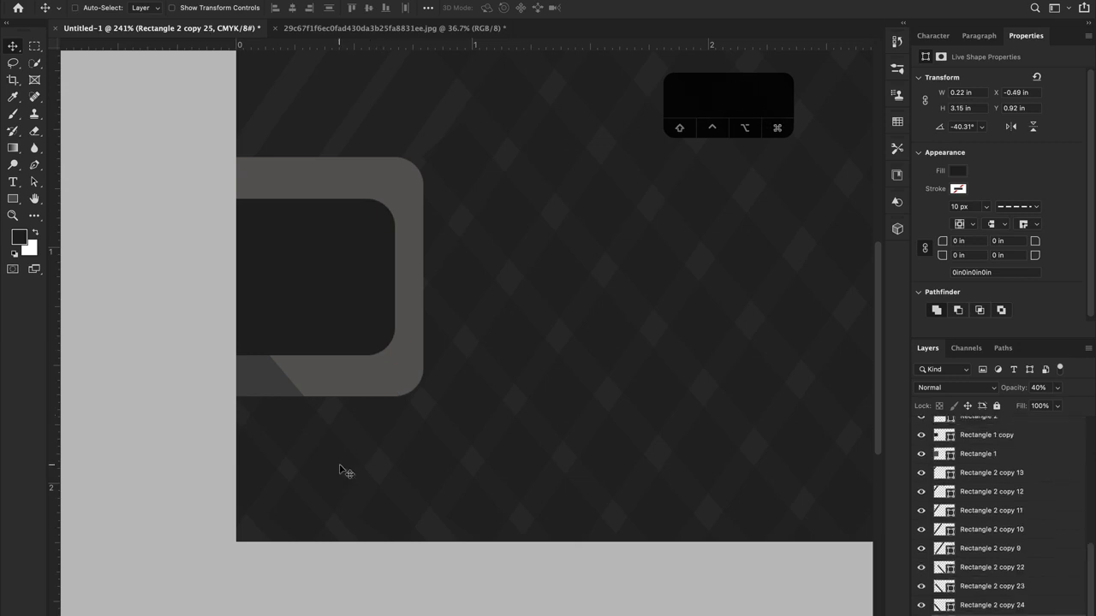
{"action": "left_click", "coordinate": [280, 429]}
{"action": "key", "text": "shift+super+bracketleft"}
{"action": "left_click", "coordinate": [253, 469]}
{"action": "key", "text": "shift+super+bracketleft"}
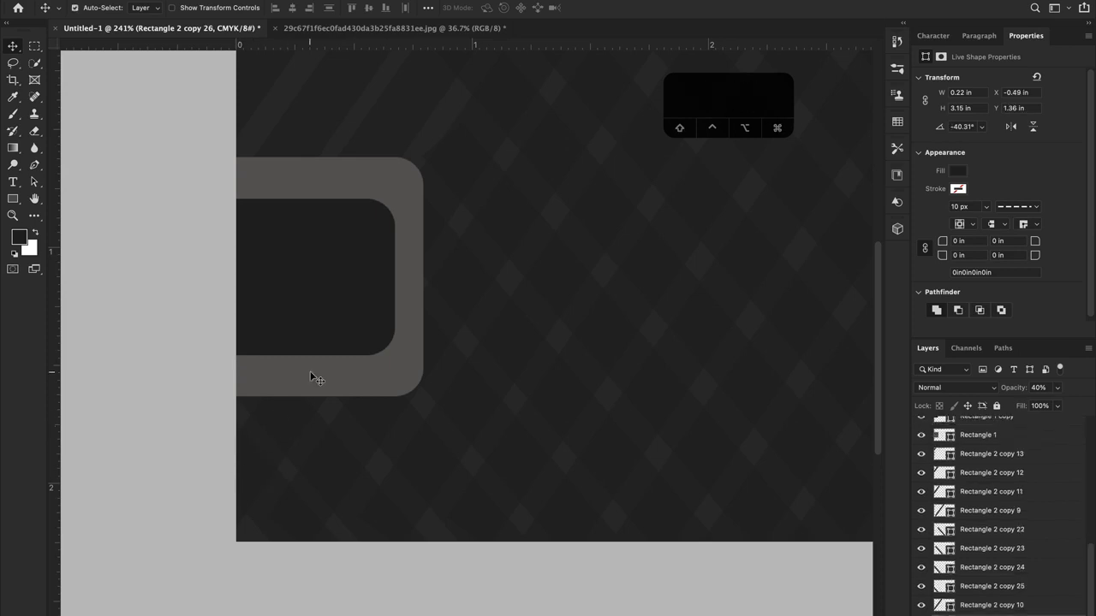
Inspect the crosshatch coverage along the card's right edge from the upper to the lower corner.
{"action": "scroll", "coordinate": [313, 377], "scroll_direction": "up", "scroll_amount": 5}
{"action": "scroll", "coordinate": [314, 376], "scroll_direction": "right", "scroll_amount": 5}
{"action": "scroll", "coordinate": [406, 362], "scroll_direction": "right", "scroll_amount": 5}
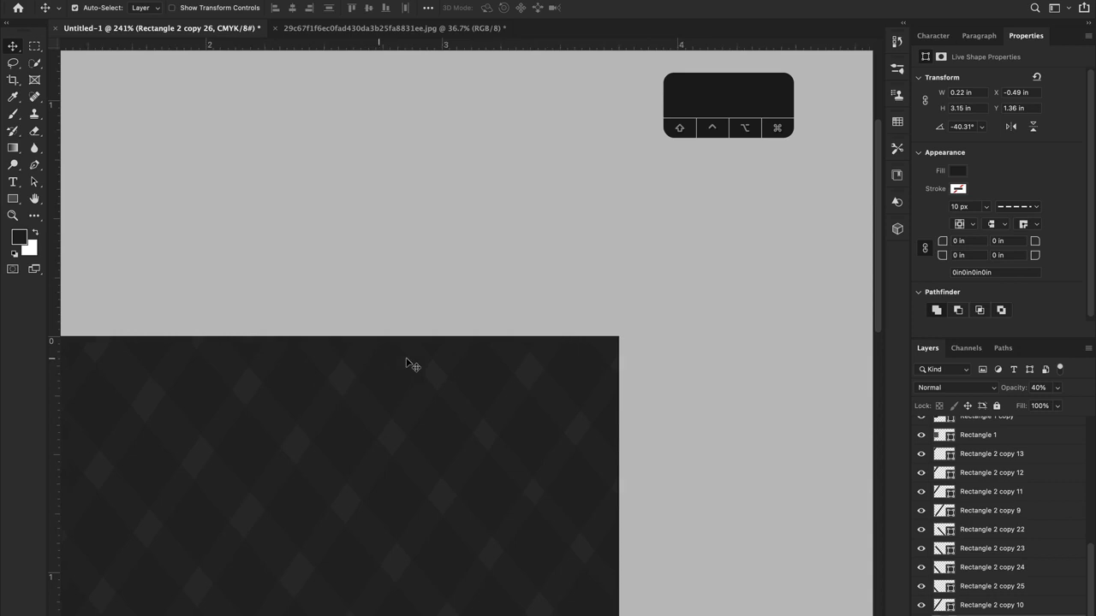
{"action": "scroll", "coordinate": [407, 364], "scroll_direction": "down", "scroll_amount": 8}
{"action": "scroll", "coordinate": [548, 347], "scroll_direction": "down", "scroll_amount": 2}
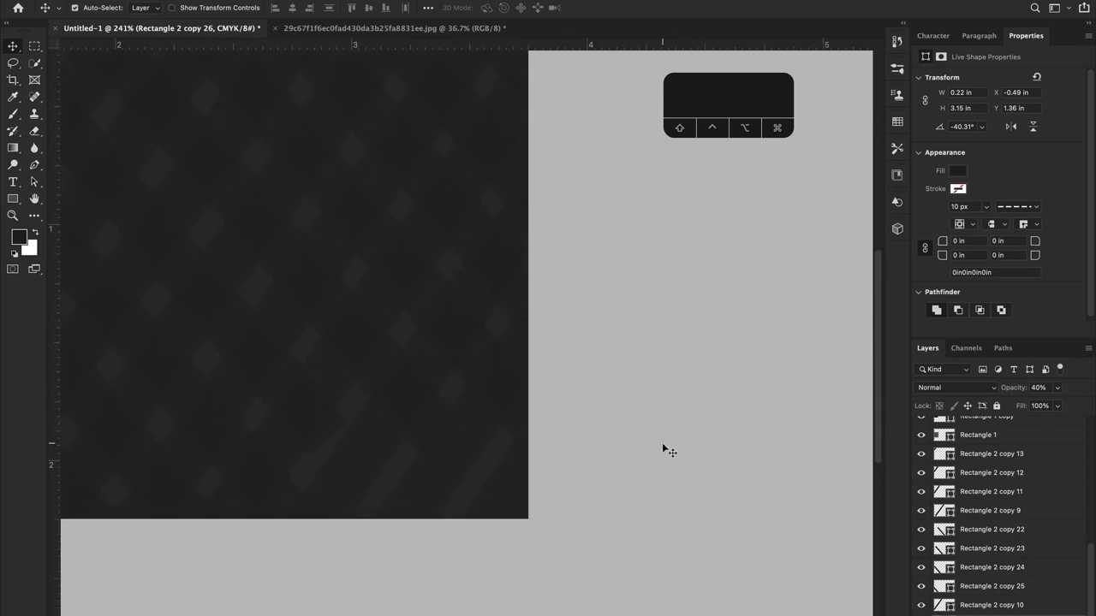
{"action": "scroll", "coordinate": [504, 368], "scroll_direction": "up", "scroll_amount": 5}
{"action": "scroll", "coordinate": [504, 367], "scroll_direction": "left", "scroll_amount": 2}
{"action": "scroll", "coordinate": [237, 286], "scroll_direction": "down", "scroll_amount": 8}
{"action": "scroll", "coordinate": [238, 286], "scroll_direction": "right", "scroll_amount": 4}
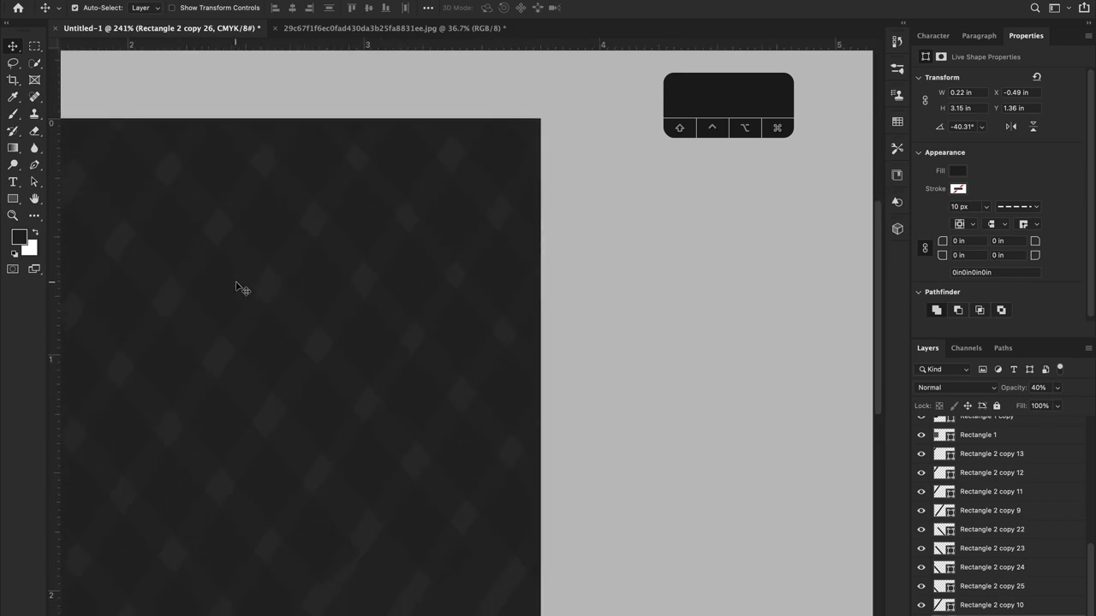
{"action": "left_click", "coordinate": [366, 398]}
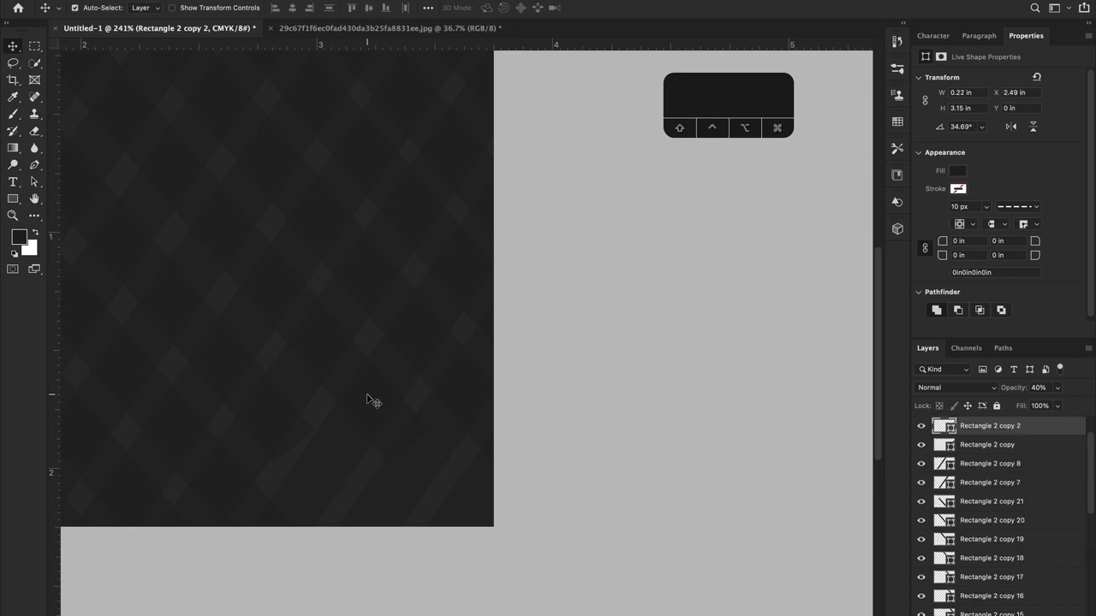
{"action": "key", "text": "super+t"}
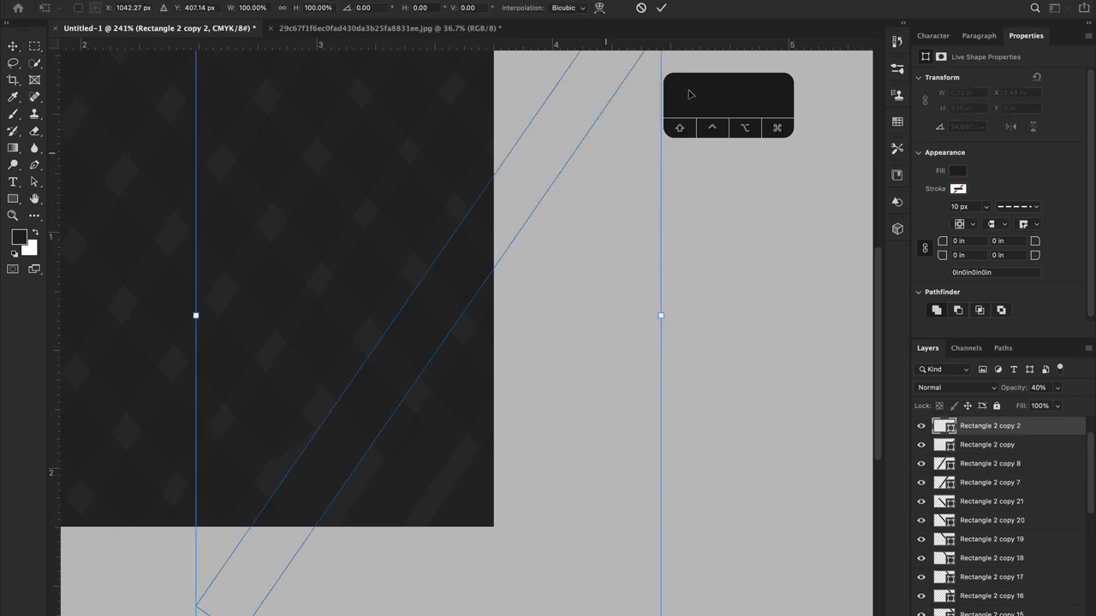
{"action": "left_click", "coordinate": [640, 7]}
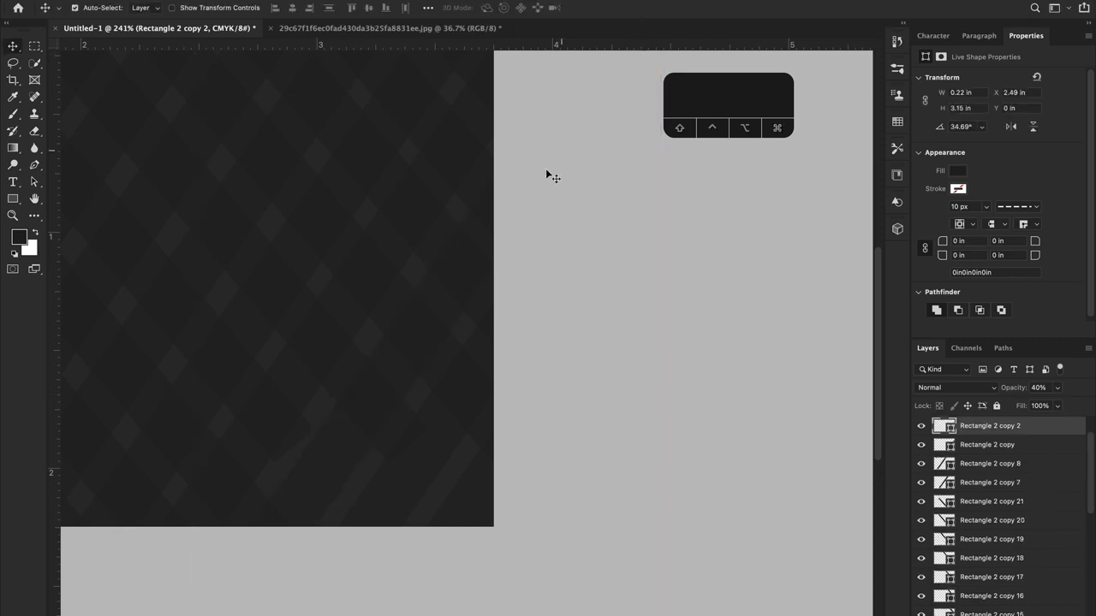
{"action": "left_click", "coordinate": [326, 356]}
{"action": "key", "text": "super+t"}
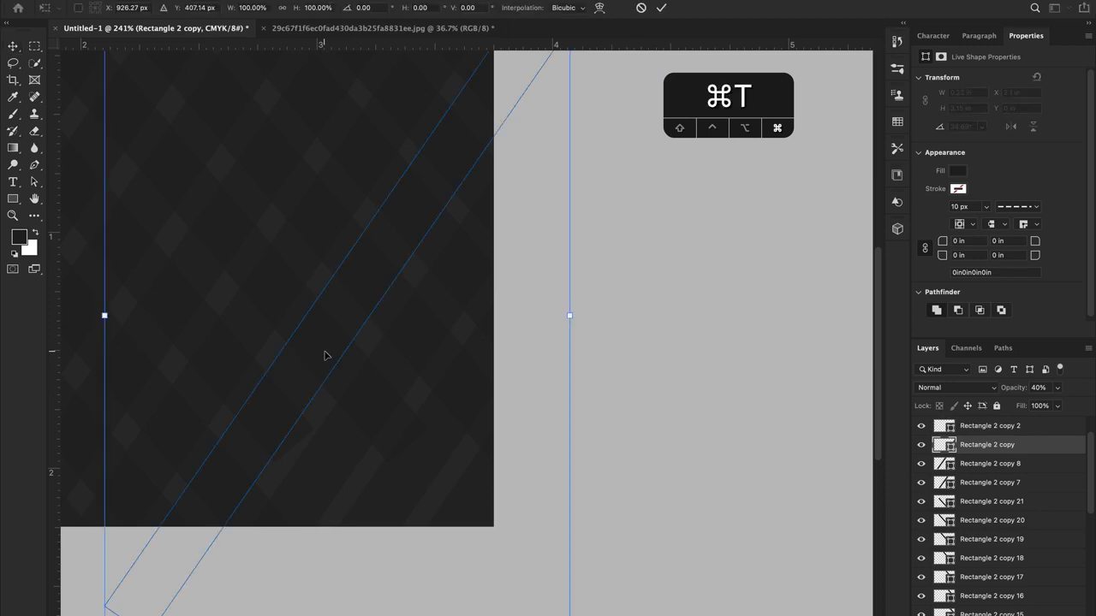
{"action": "left_click", "coordinate": [642, 9]}
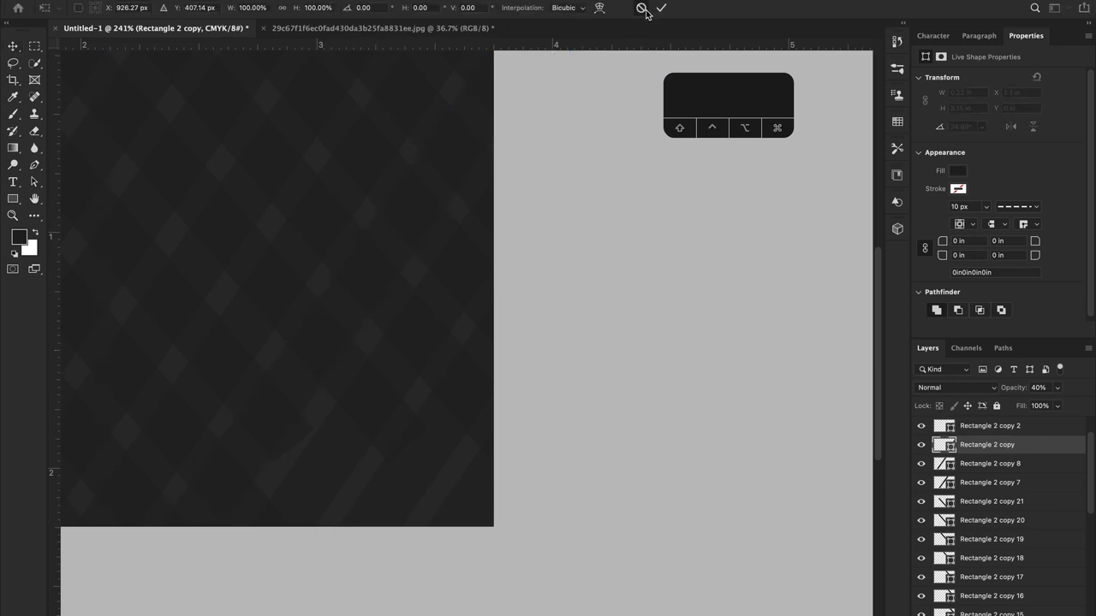
{"action": "left_click", "coordinate": [371, 412]}
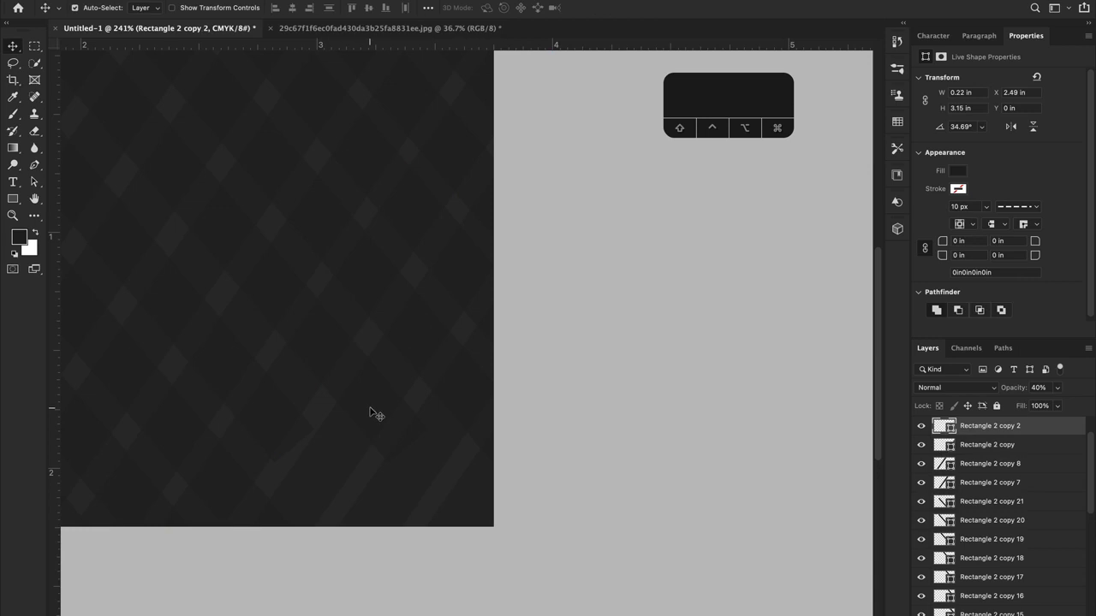
{"action": "key", "text": "super+t"}
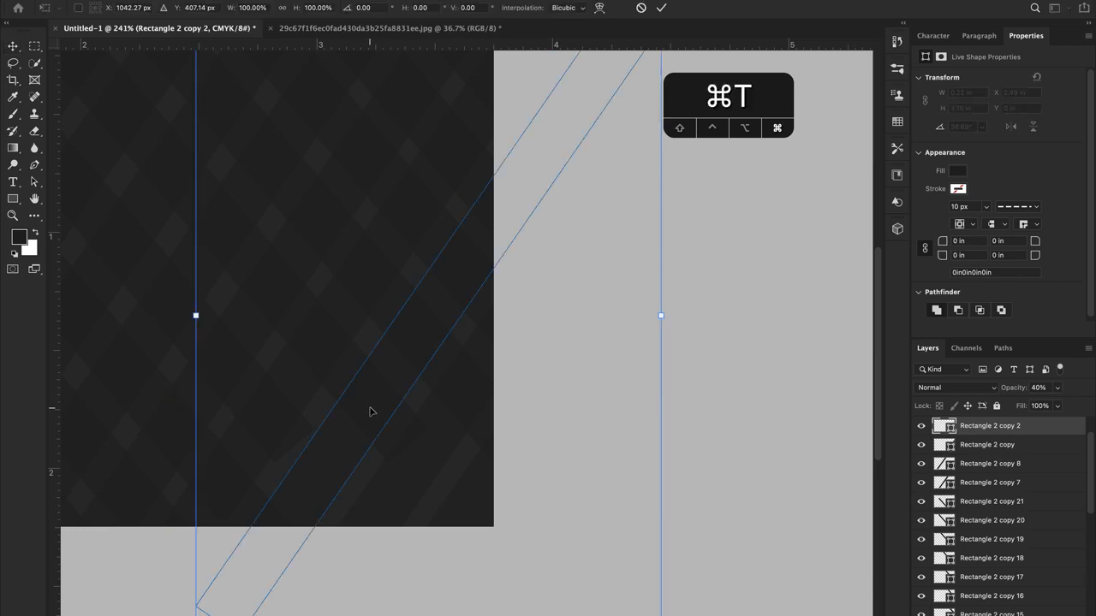
{"action": "left_click", "coordinate": [641, 11]}
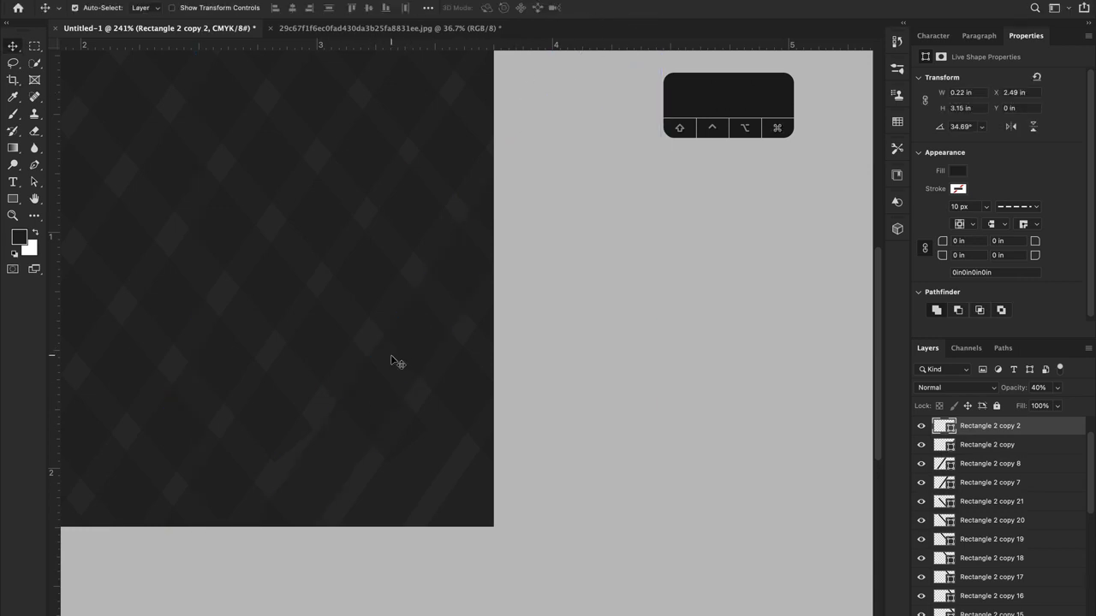
Move the opposite-leaning strip Rectangle 2 copy 18 toward the card's lower-right corner, to about X 1.61 in, Y -0.15 in.
{"action": "right_click", "coordinate": [370, 390]}
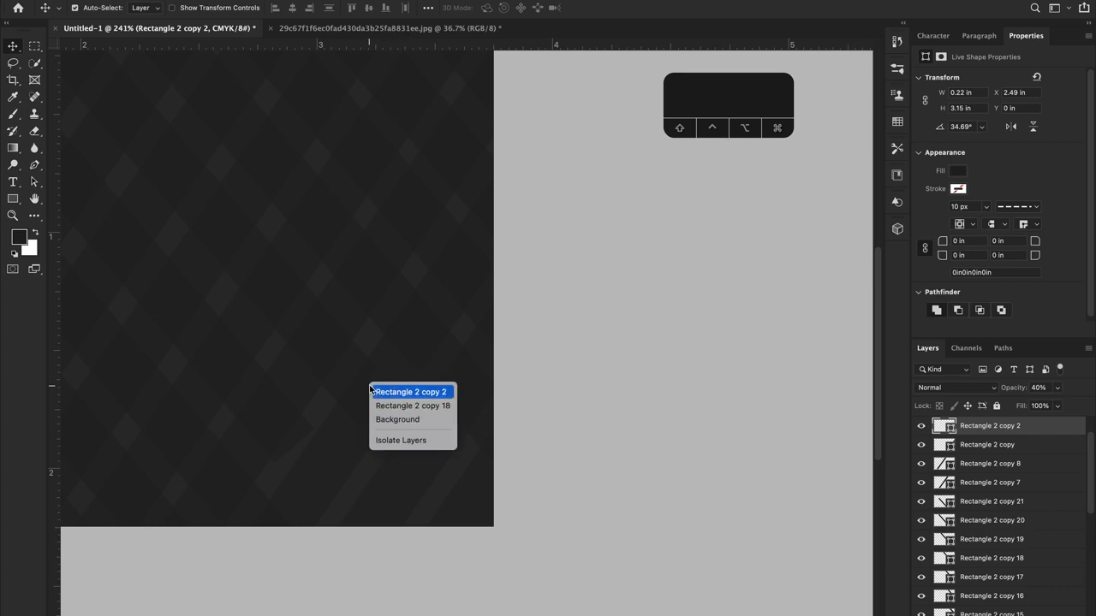
{"action": "left_click", "coordinate": [421, 408]}
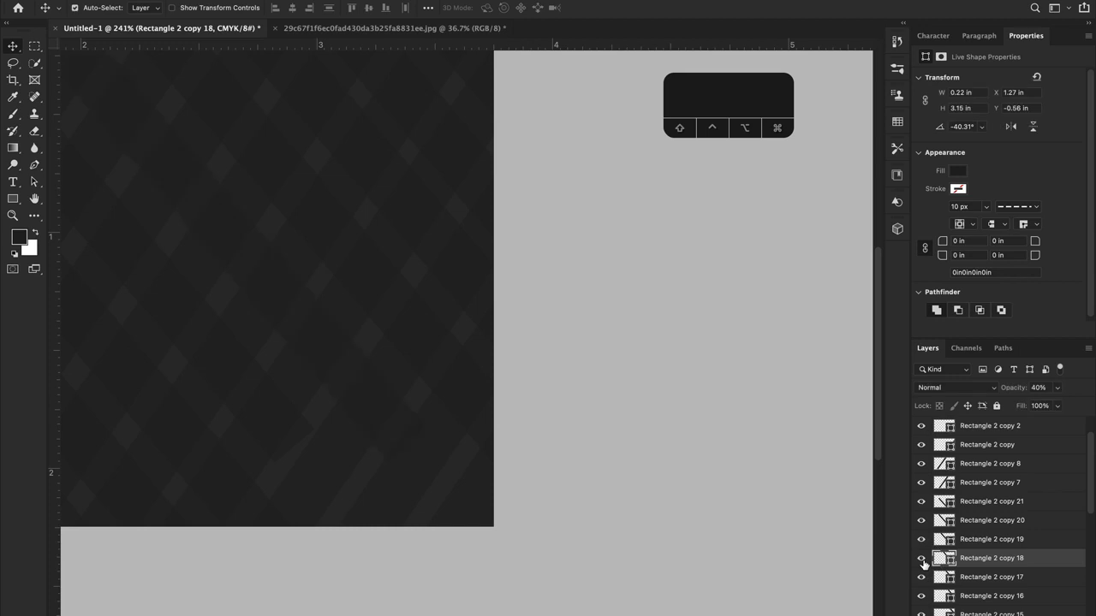
{"action": "key", "text": "ctrl+t"}
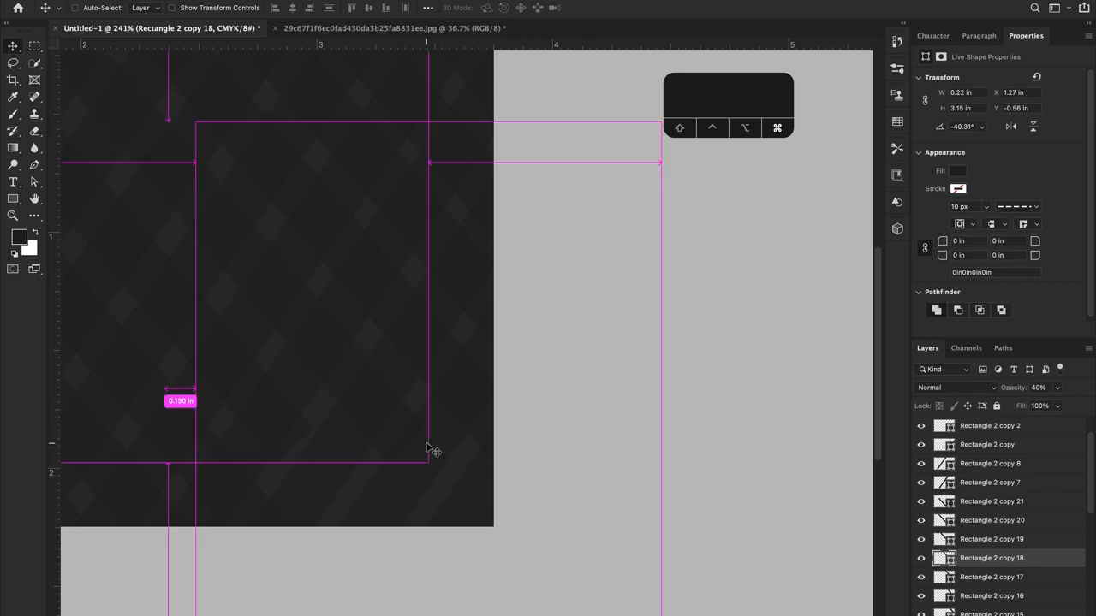
{"action": "scroll", "coordinate": [306, 321], "scroll_direction": "down", "scroll_amount": 5}
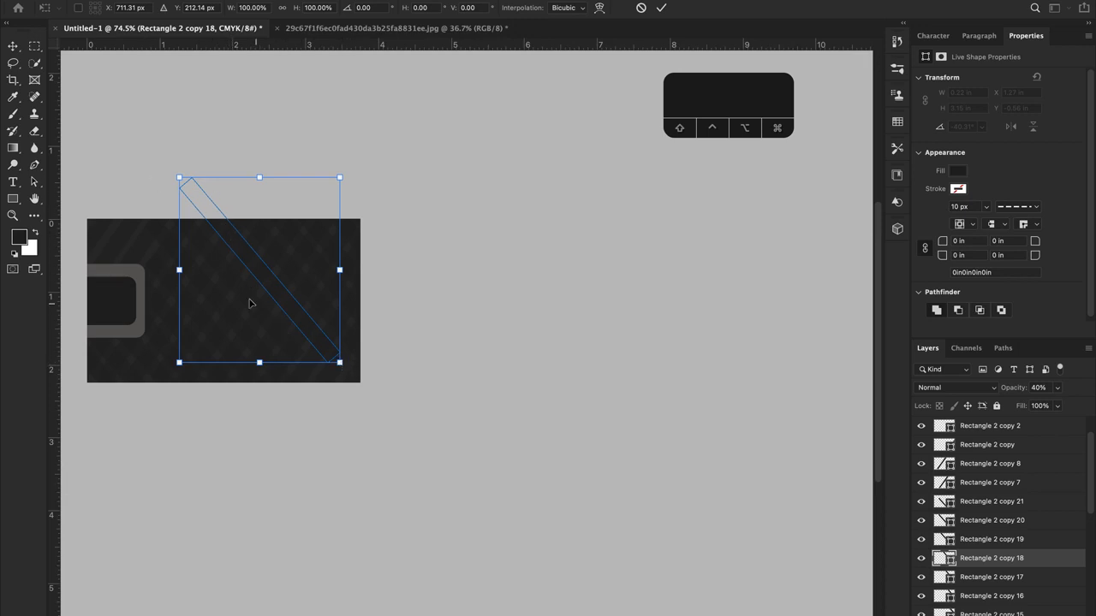
{"action": "left_click_drag", "start_coordinate": [276, 297], "coordinate": [319, 335]}
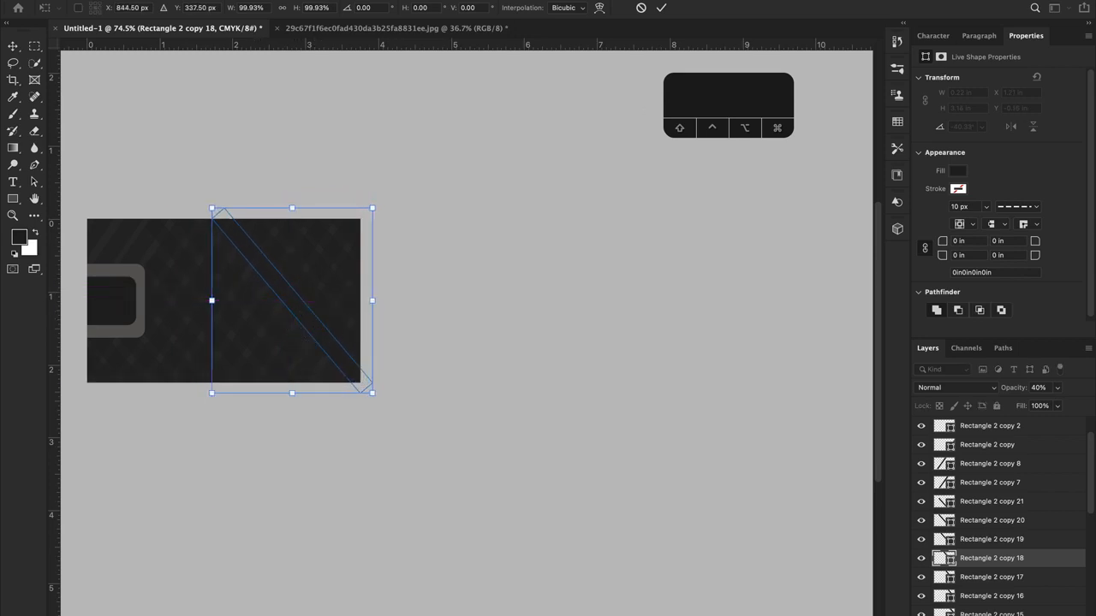
{"action": "left_click", "coordinate": [661, 8]}
{"action": "scroll", "coordinate": [269, 307], "scroll_direction": "up", "scroll_amount": 5}
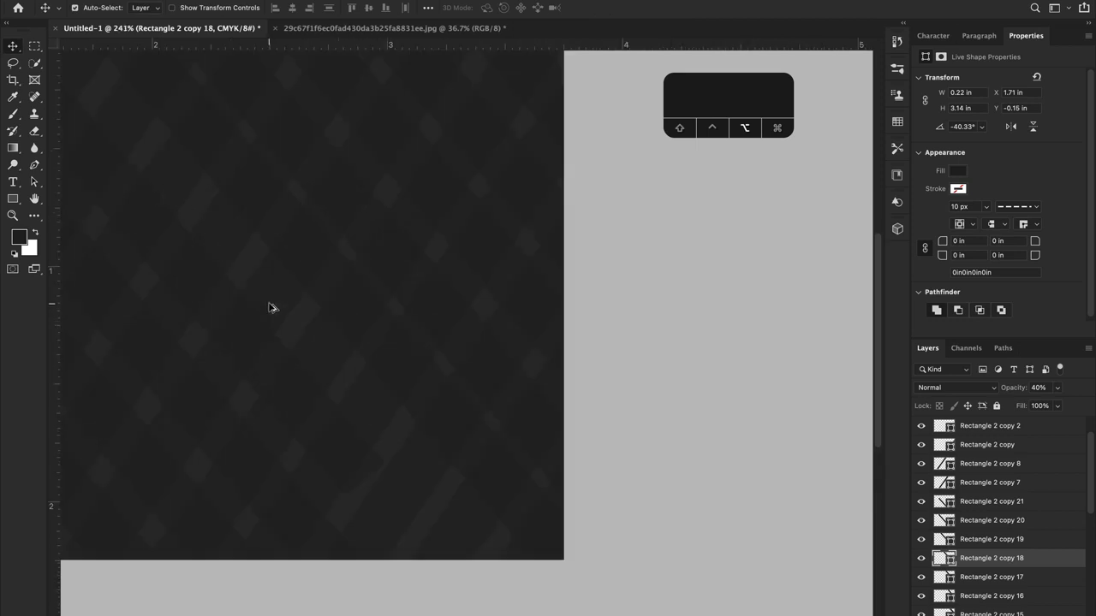
{"action": "key", "text": "shift+Left"}
{"action": "key", "text": "shift+Left"}
{"action": "key", "text": "shift+Left"}
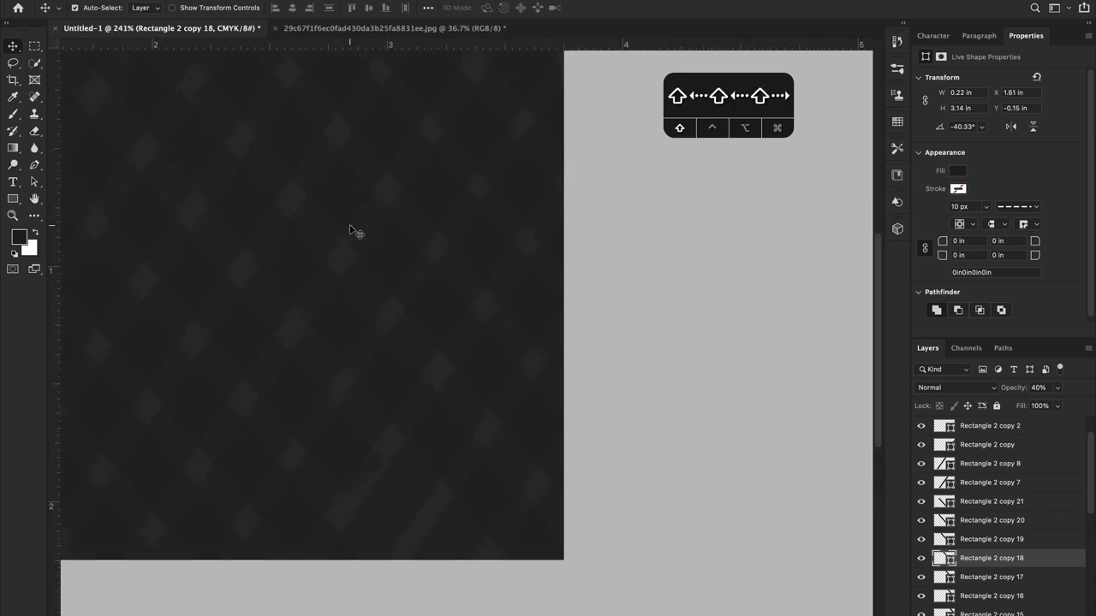
Move the neighboring strip Rectangle 2 copy 19 down along its diagonal to about X 1.25 in, Y -0.1 in.
{"action": "scroll", "coordinate": [351, 229], "scroll_direction": "left", "scroll_amount": 5}
{"action": "left_click", "coordinate": [332, 271]}
{"action": "key", "text": "super+t"}
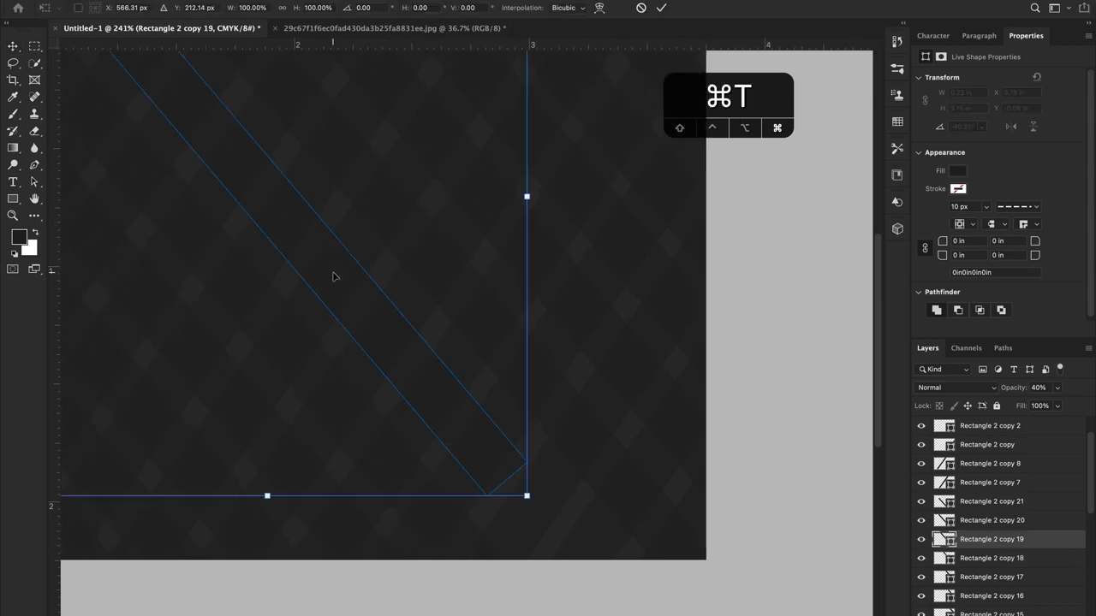
{"action": "scroll", "coordinate": [334, 274], "scroll_direction": "down", "scroll_amount": 4, "text": "alt"}
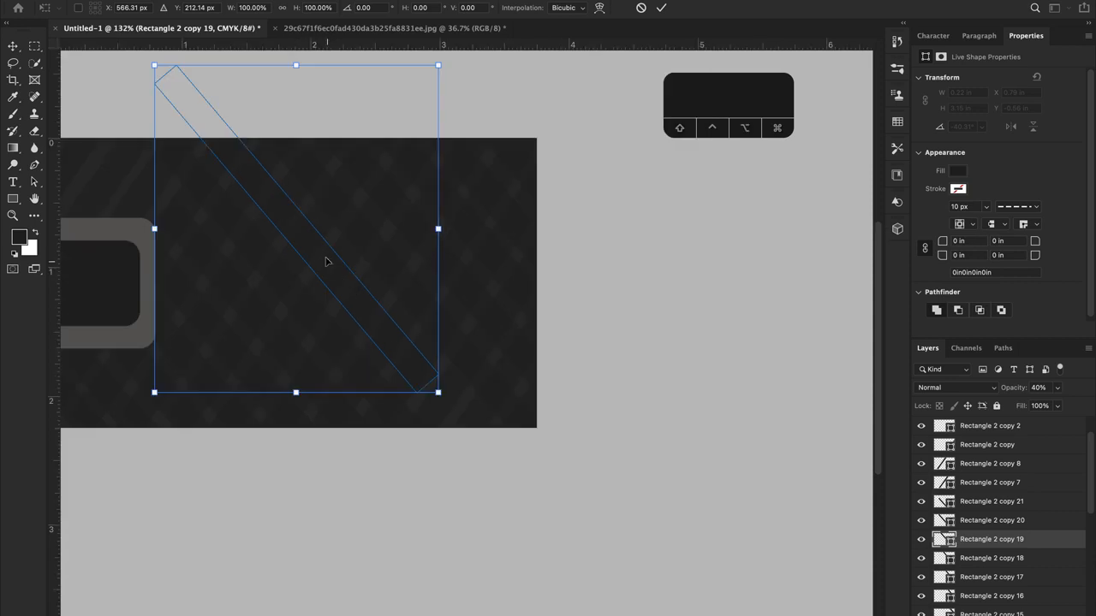
{"action": "left_click_drag", "start_coordinate": [293, 230], "coordinate": [349, 298]}
{"action": "key", "text": "Return"}
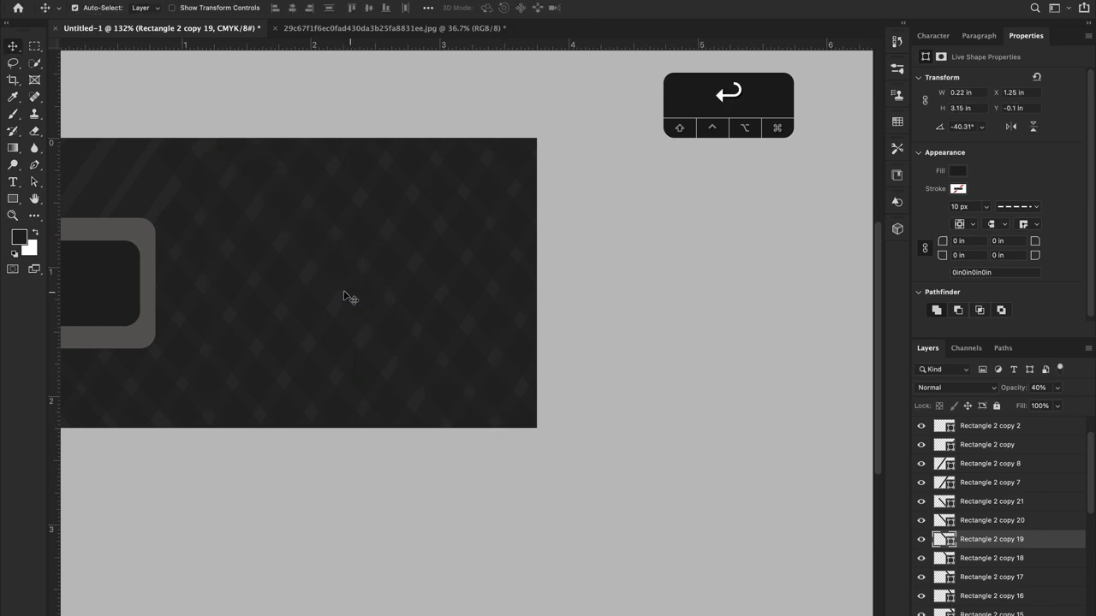
Shift strips Rectangle 2 copy 20 and copy 21 up and to the left, placing copy 21 at about X 0.22 in, Y -0.1 in.
{"action": "left_click", "coordinate": [204, 186]}
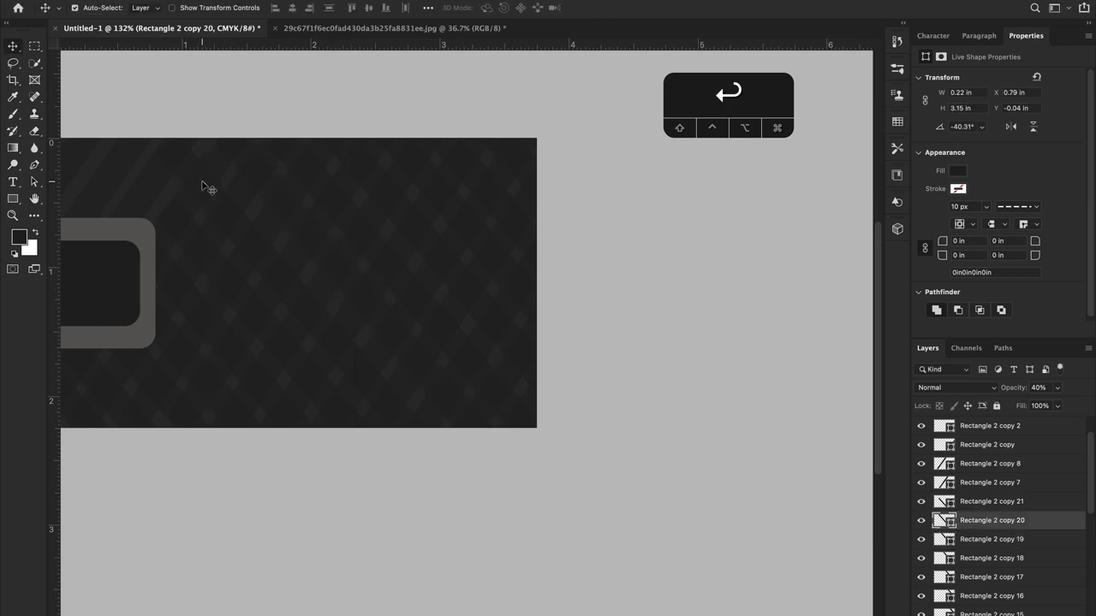
{"action": "key", "text": "super+t"}
{"action": "left_click_drag", "start_coordinate": [250, 242], "coordinate": [231, 224]}
{"action": "key", "text": "Return"}
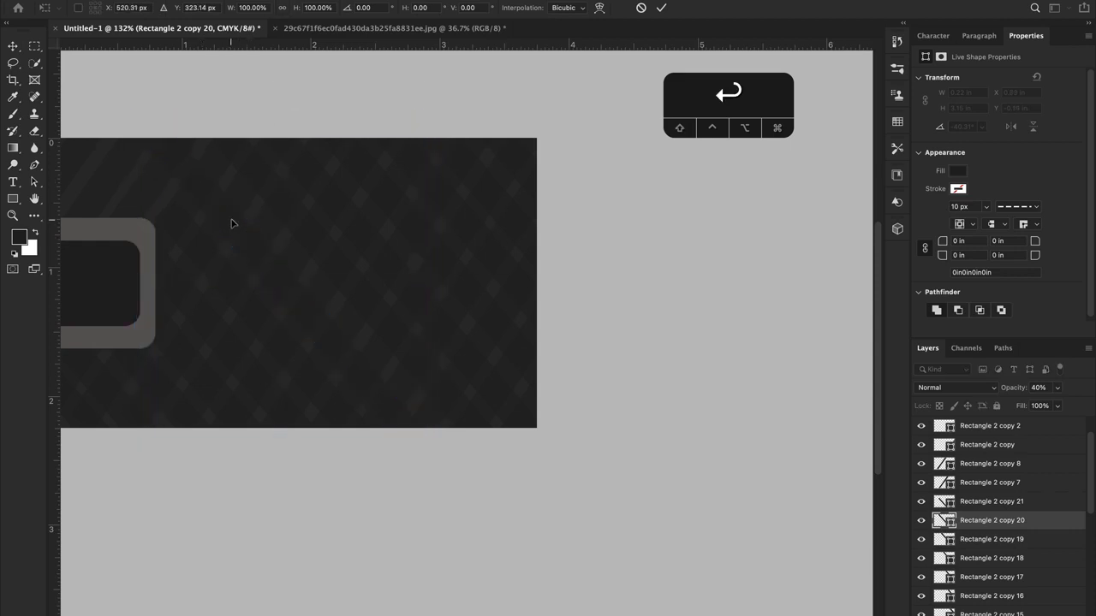
{"action": "key", "text": "super+t"}
{"action": "left_click_drag", "start_coordinate": [392, 483], "coordinate": [313, 406]}
{"action": "key", "text": "Return"}
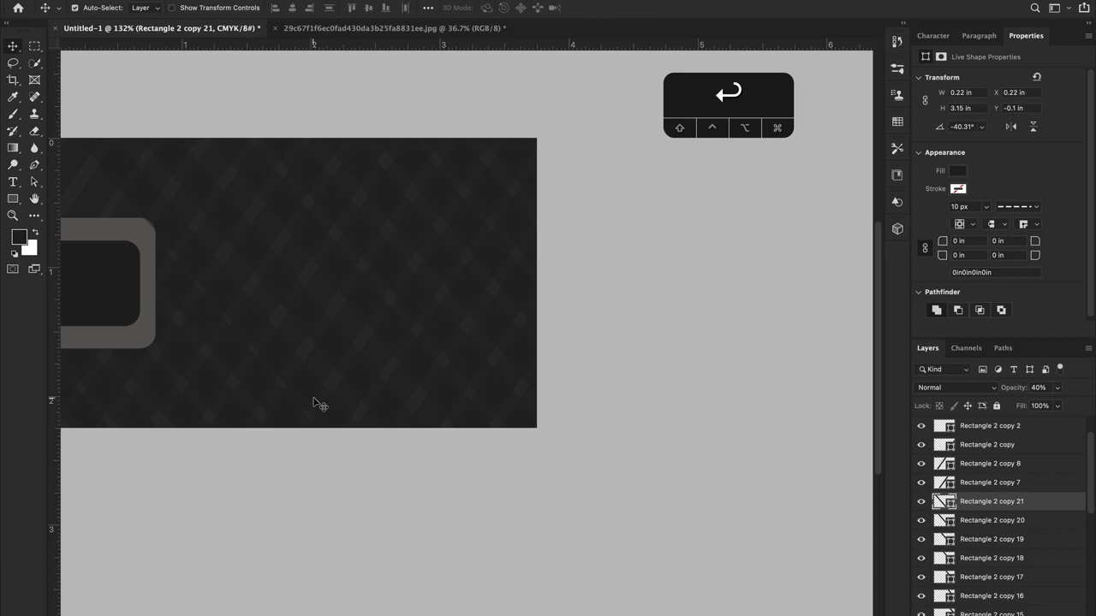
{"action": "left_click", "coordinate": [229, 346]}
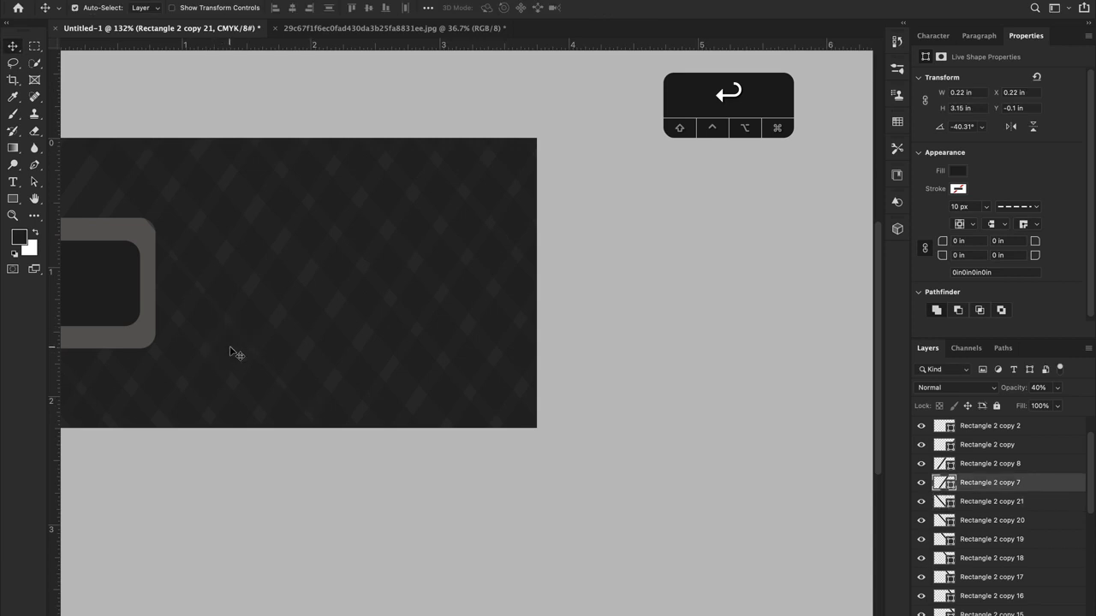
{"action": "key", "text": "super+t"}
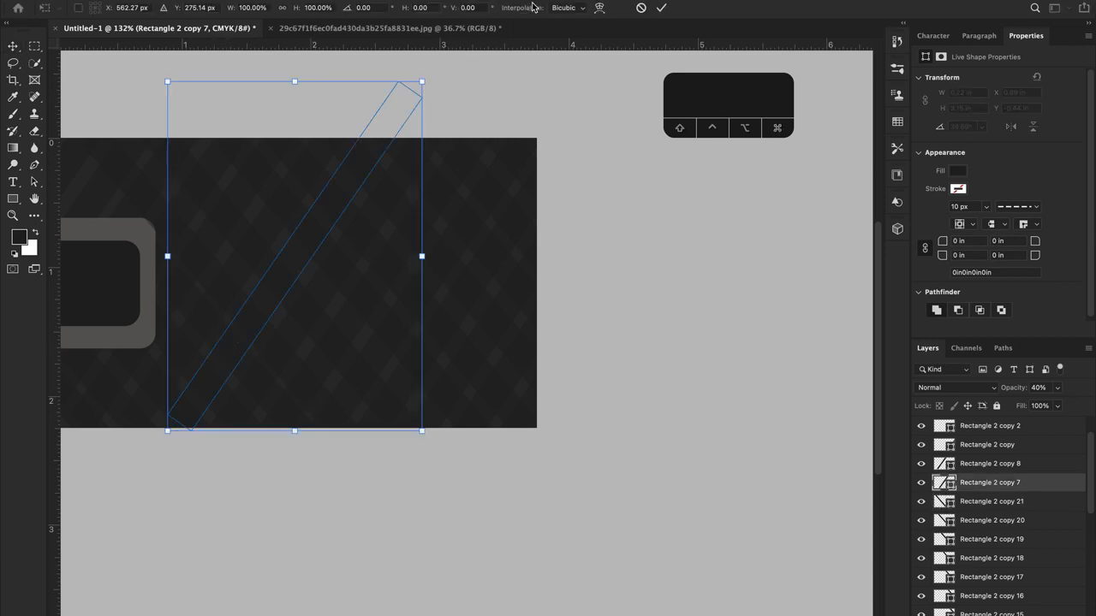
{"action": "left_click", "coordinate": [640, 10]}
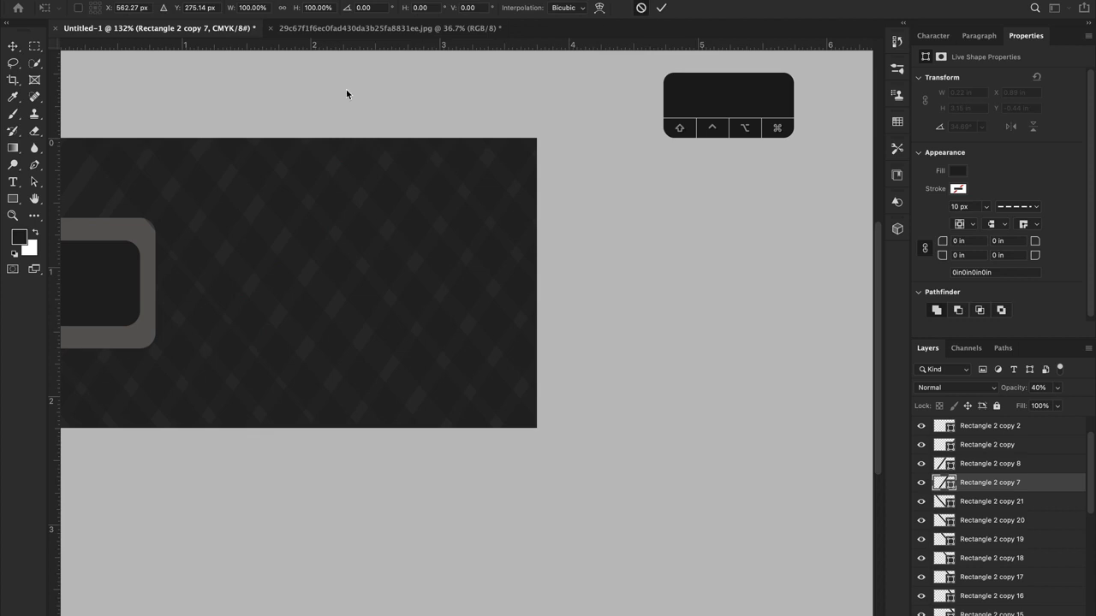
{"action": "left_click", "coordinate": [205, 317]}
{"action": "key", "text": "super+t"}
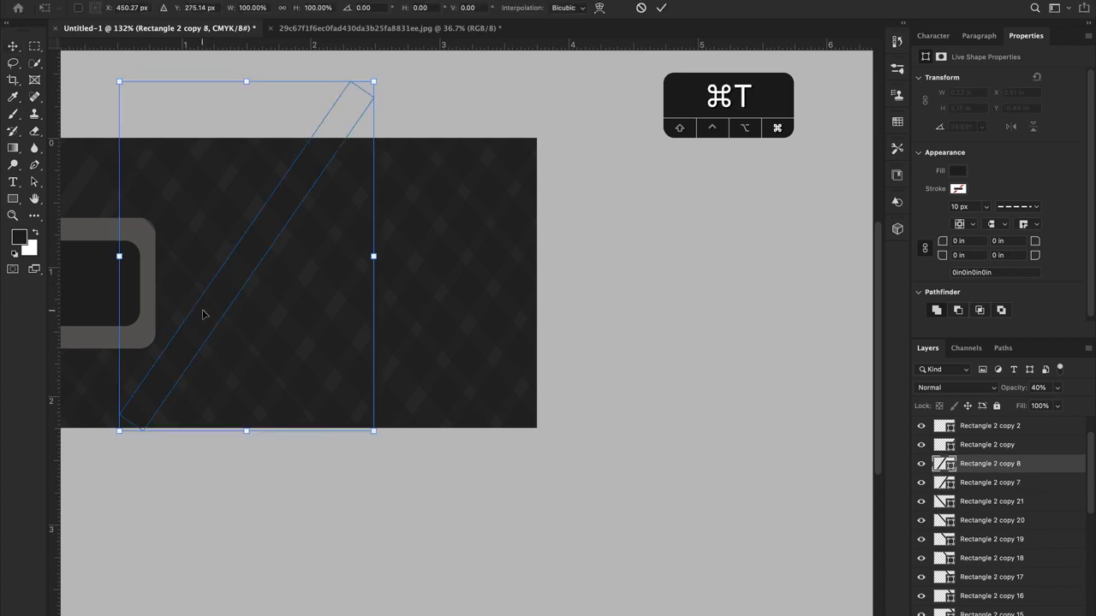
{"action": "left_click", "coordinate": [641, 8]}
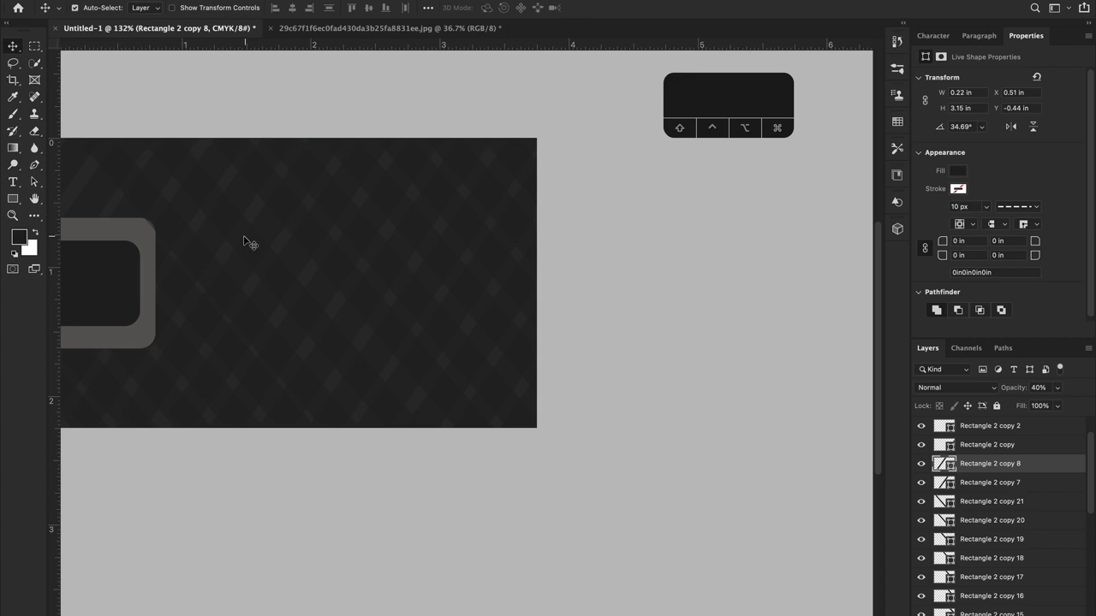
Move strip Rectangle 2 copy 22 up along its diagonal behind the gray rounded rectangle, to about X -0.14 in, Y 0.01 in.
{"action": "right_click", "coordinate": [204, 320]}
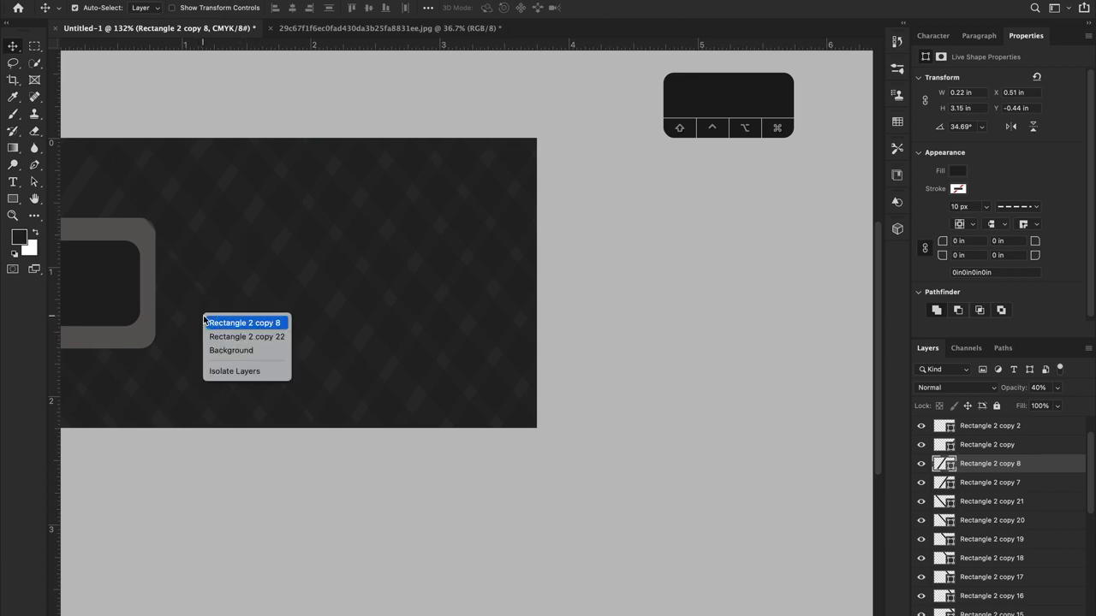
{"action": "left_click", "coordinate": [243, 339]}
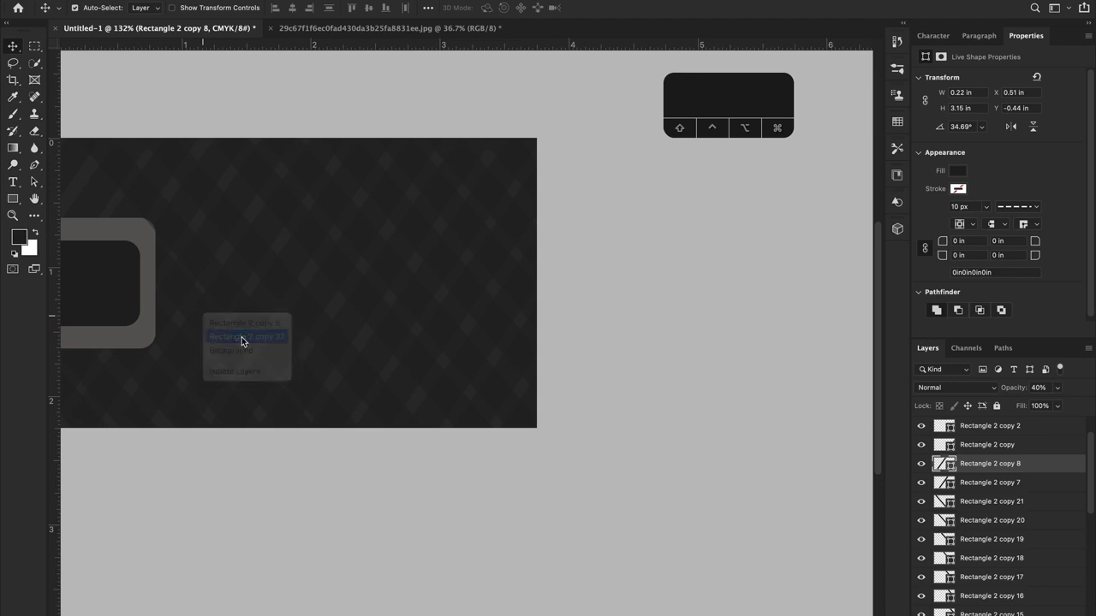
{"action": "key", "text": "F11"}
{"action": "key", "text": "F11"}
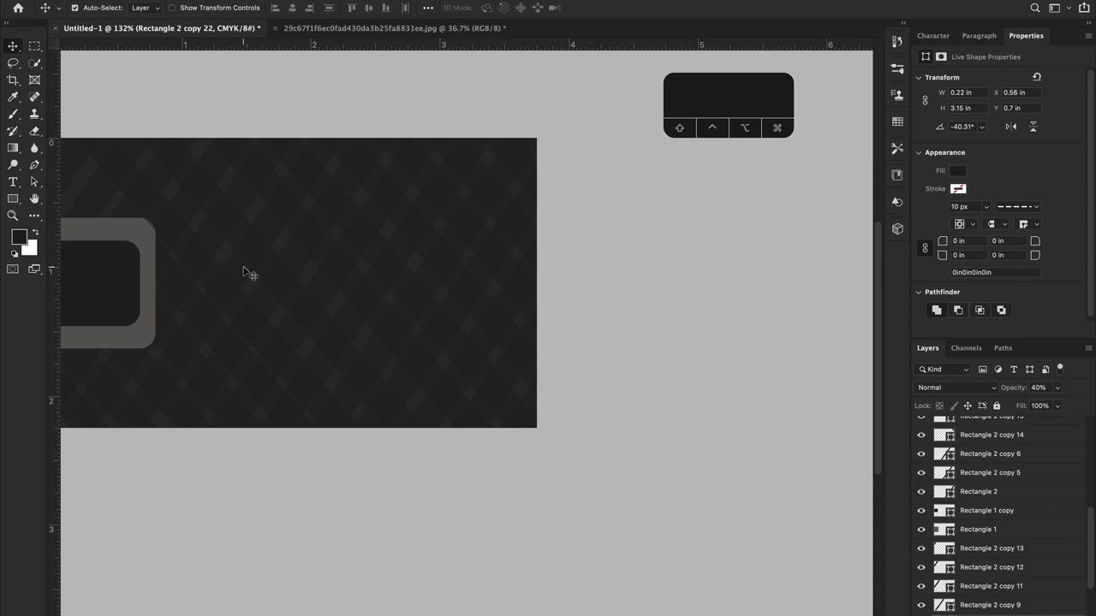
{"action": "key", "text": "ctrl+t"}
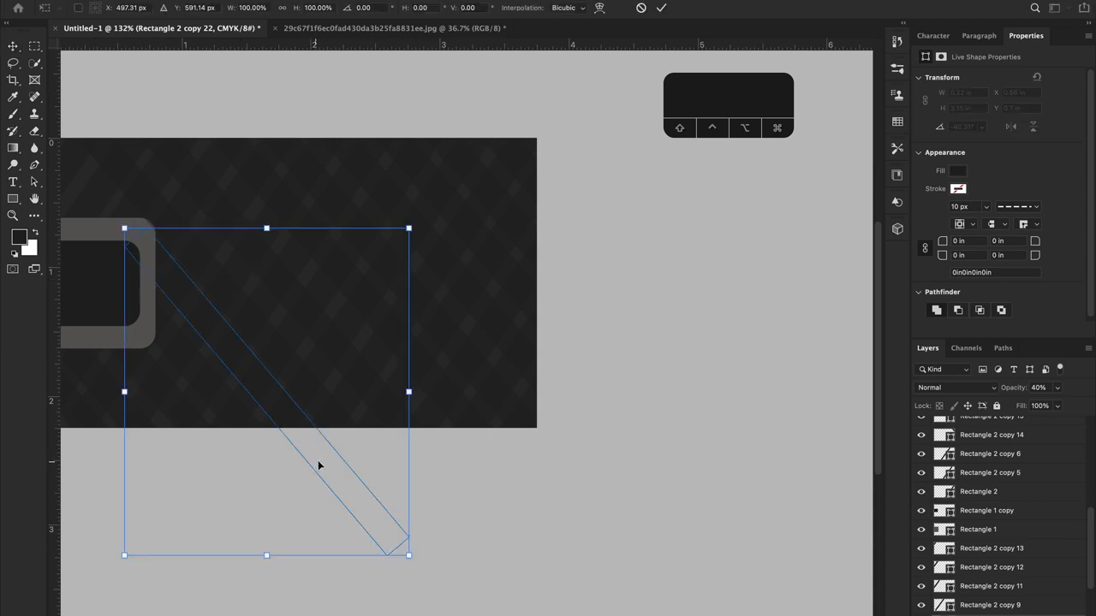
{"action": "left_click_drag", "start_coordinate": [372, 512], "coordinate": [281, 419]}
{"action": "key", "text": "Return"}
{"action": "scroll", "coordinate": [305, 378], "scroll_direction": "left", "scroll_amount": 5}
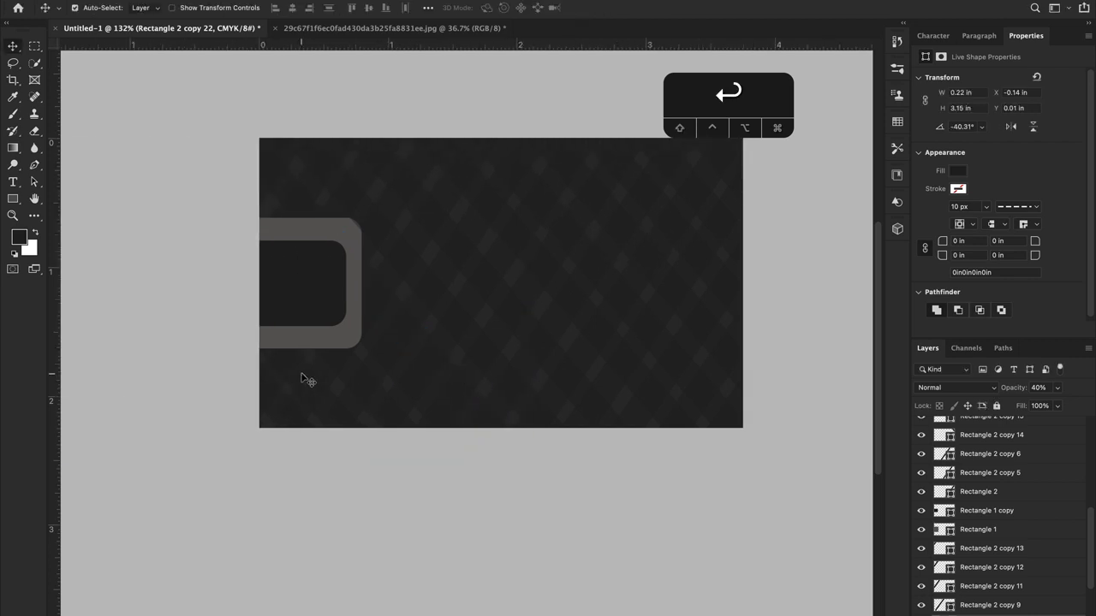
Adjust strip Rectangle 2 copy 23 near the gray rectangle's lower-right corner to about X 0.13 in, Y 0.74 in.
{"action": "scroll", "coordinate": [423, 378], "scroll_direction": "up", "scroll_amount": 5}
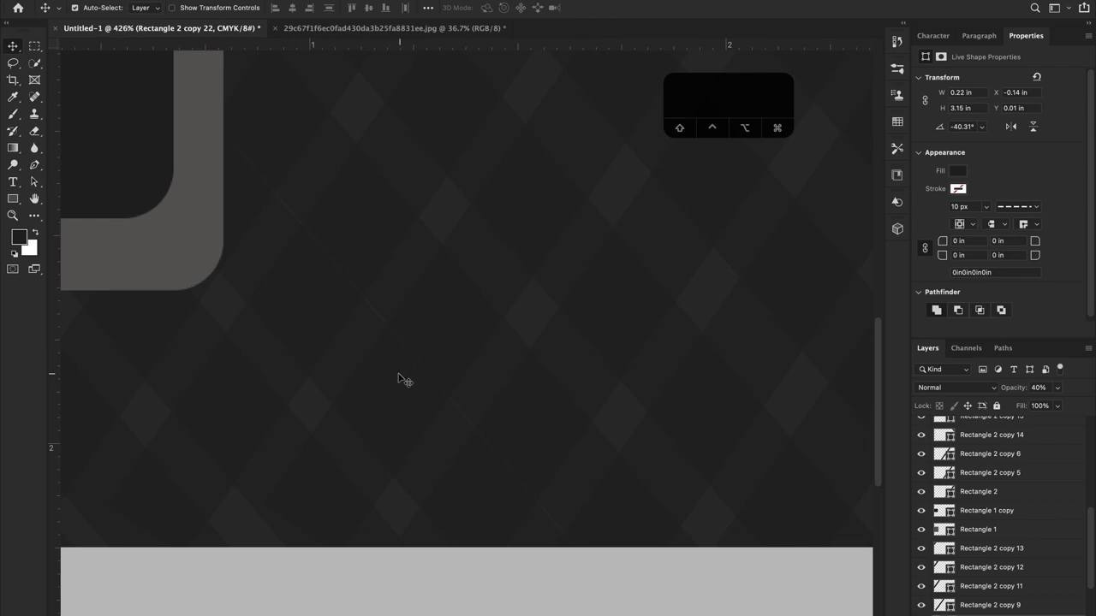
{"action": "left_click_drag", "start_coordinate": [395, 390], "coordinate": [362, 418]}
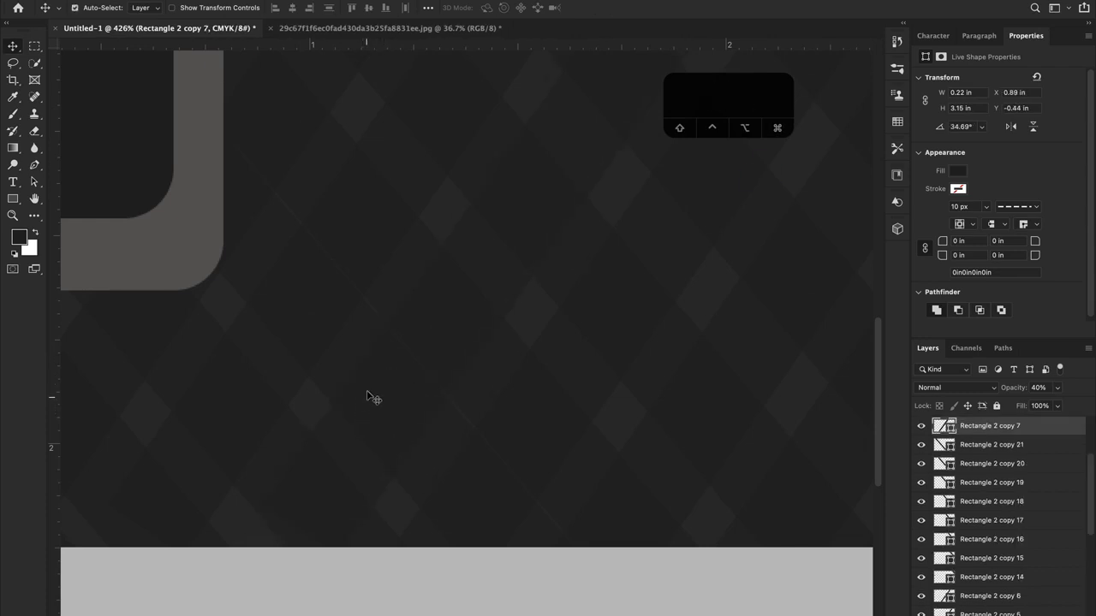
{"action": "left_click_drag", "start_coordinate": [344, 346], "coordinate": [332, 368]}
{"action": "left_click_drag", "start_coordinate": [333, 369], "coordinate": [332, 369]}
{"action": "scroll", "coordinate": [332, 368], "scroll_direction": "down", "scroll_amount": 5}
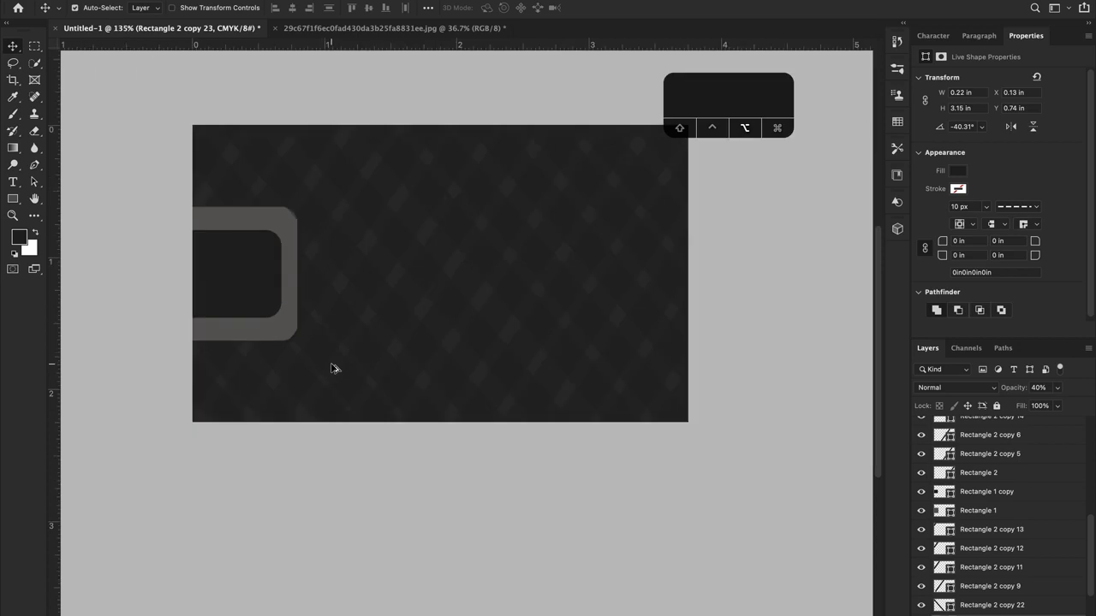
Adjust diagonal strip Rectangle 2 copy 24 below the gray rounded rectangle to about X -0.08 in, Y 0.95 in.
{"action": "scroll", "coordinate": [312, 375], "scroll_direction": "up", "scroll_amount": 2}
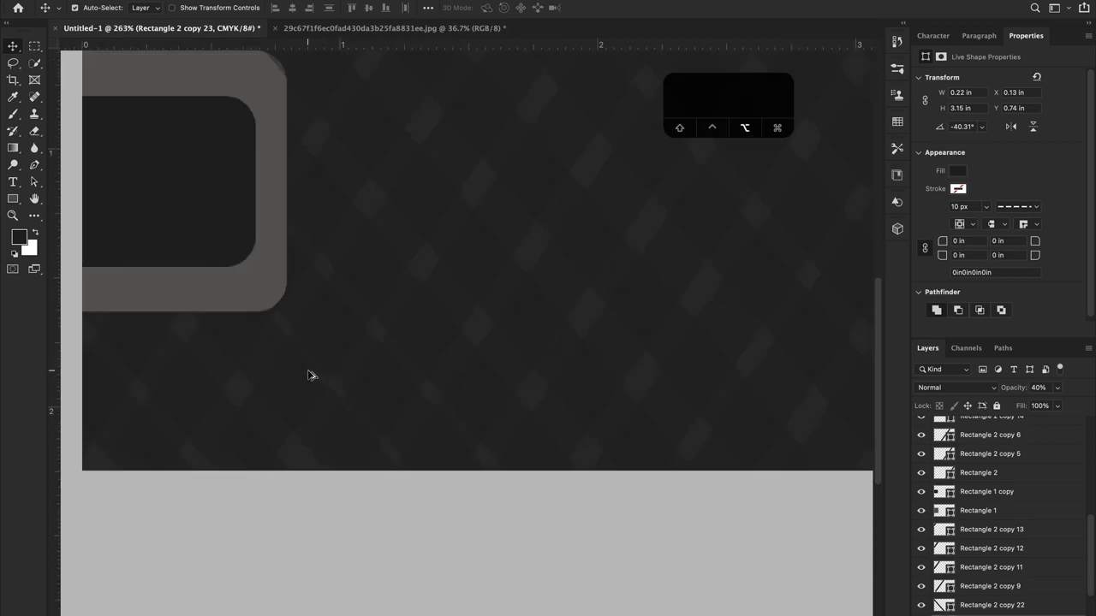
{"action": "left_click", "coordinate": [301, 376]}
{"action": "mouse_move", "coordinate": [291, 382]}
{"action": "left_mouse_down"}
{"action": "mouse_move", "coordinate": [276, 384]}
{"action": "mouse_move", "coordinate": [286, 391]}
{"action": "left_mouse_up"}
{"action": "key", "text": "super+z"}
{"action": "left_click_drag", "start_coordinate": [268, 355], "coordinate": [262, 359]}
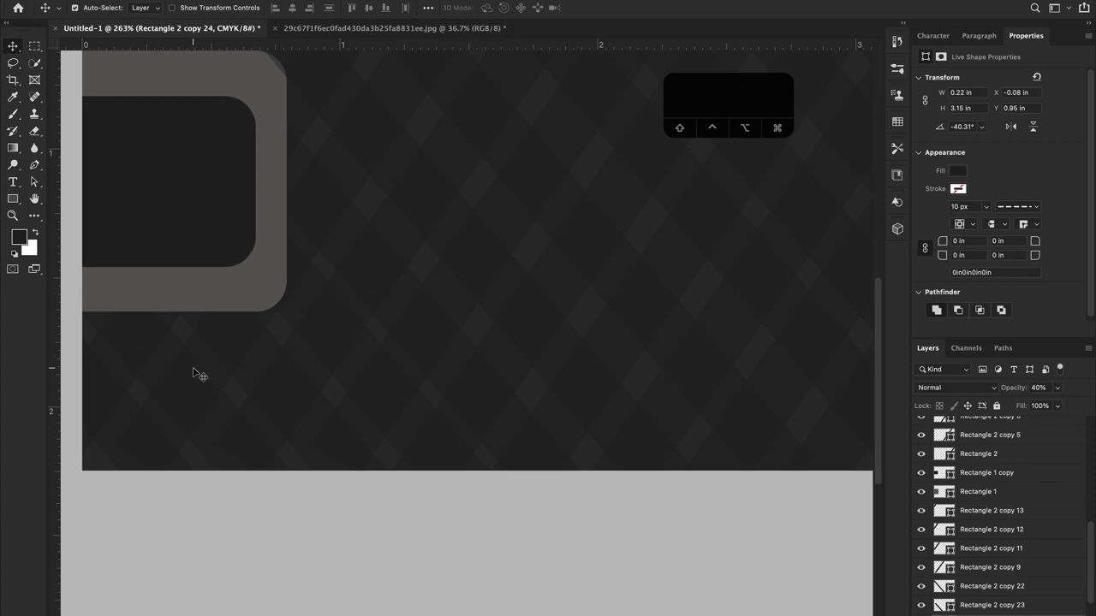
Move strip Rectangle 2 copy 25 up and to the left behind the gray rectangle, to about X -0.62 in, Y 0.79 in.
{"action": "left_click", "coordinate": [189, 394]}
{"action": "left_click_drag", "start_coordinate": [183, 385], "coordinate": [132, 327]}
{"action": "left_click", "coordinate": [161, 359]}
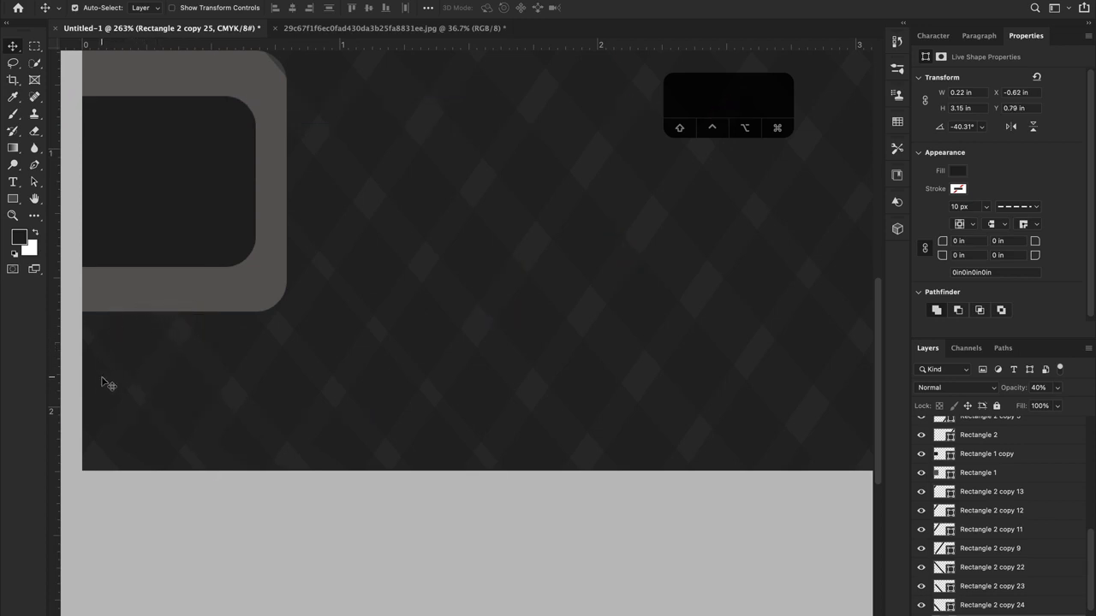
Nudge strip Rectangle 2 copy 26 near the card's lower-left corner to about X -0.52 in, Y 1.34 in, and select strip copy 9.
{"action": "scroll", "coordinate": [130, 435], "scroll_direction": "up", "scroll_amount": 3, "text": "alt"}
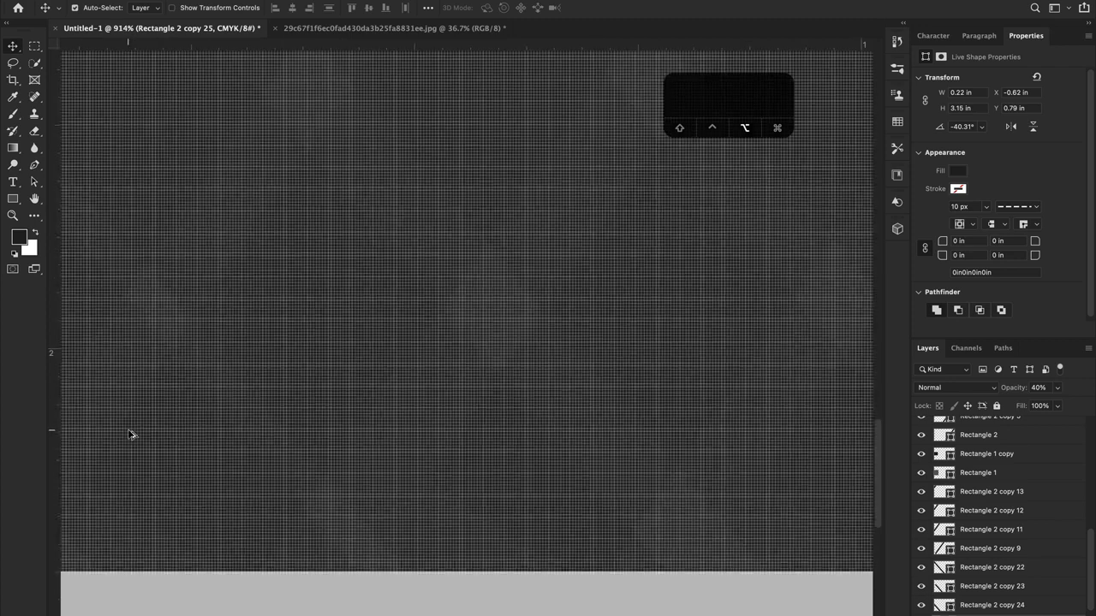
{"action": "scroll", "coordinate": [240, 422], "scroll_direction": "left", "scroll_amount": 5}
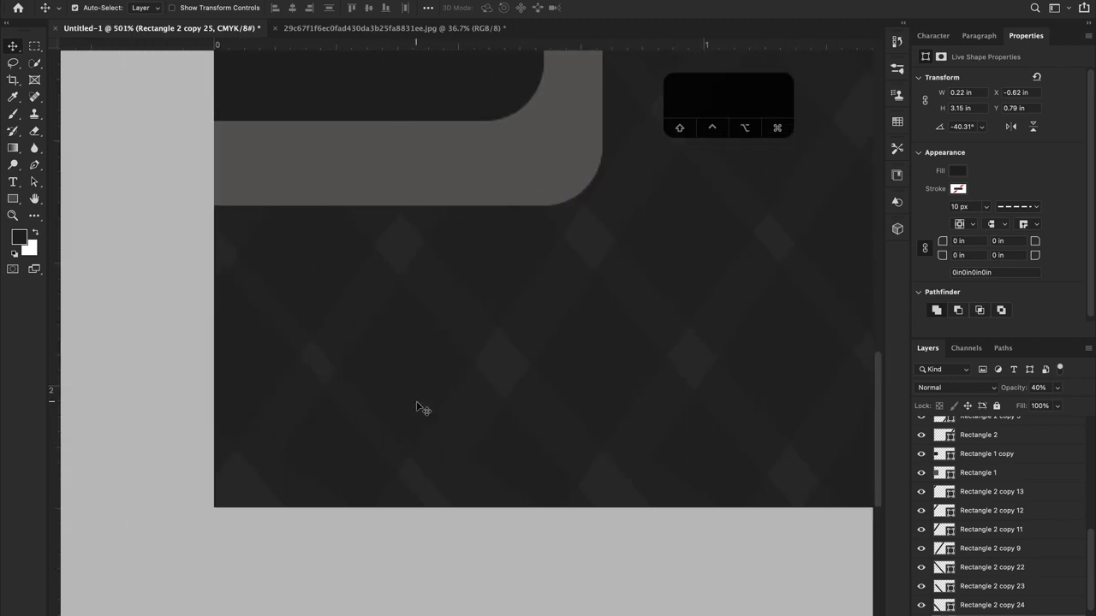
{"action": "mouse_move", "coordinate": [286, 408]}
{"action": "left_mouse_down"}
{"action": "mouse_move", "coordinate": [284, 386]}
{"action": "mouse_move", "coordinate": [274, 394]}
{"action": "left_mouse_up"}
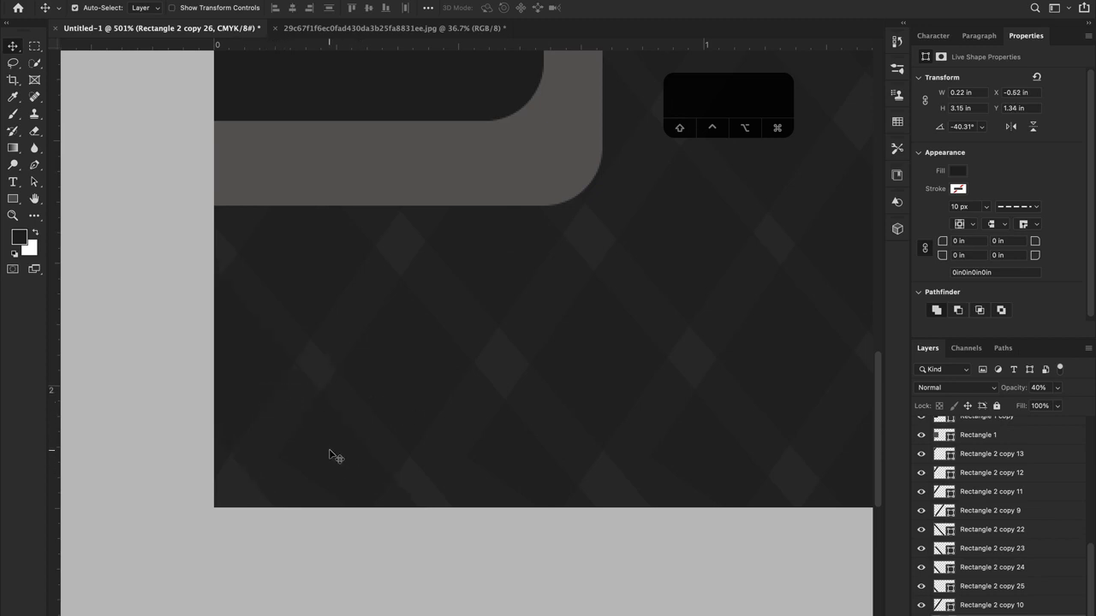
{"action": "left_click", "coordinate": [332, 454]}
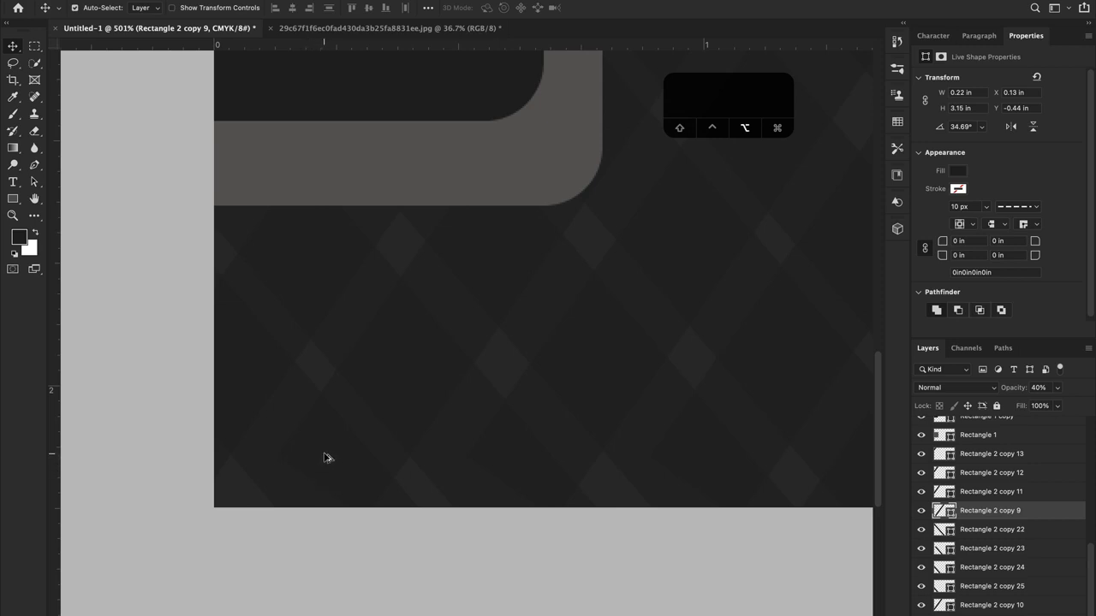
Examine the crosshatch pattern across the whole card and compare the design with the orange and black reference image.
{"action": "scroll", "coordinate": [324, 458], "scroll_direction": "down", "scroll_amount": 6}
{"action": "scroll", "coordinate": [318, 333], "scroll_direction": "right", "scroll_amount": 4}
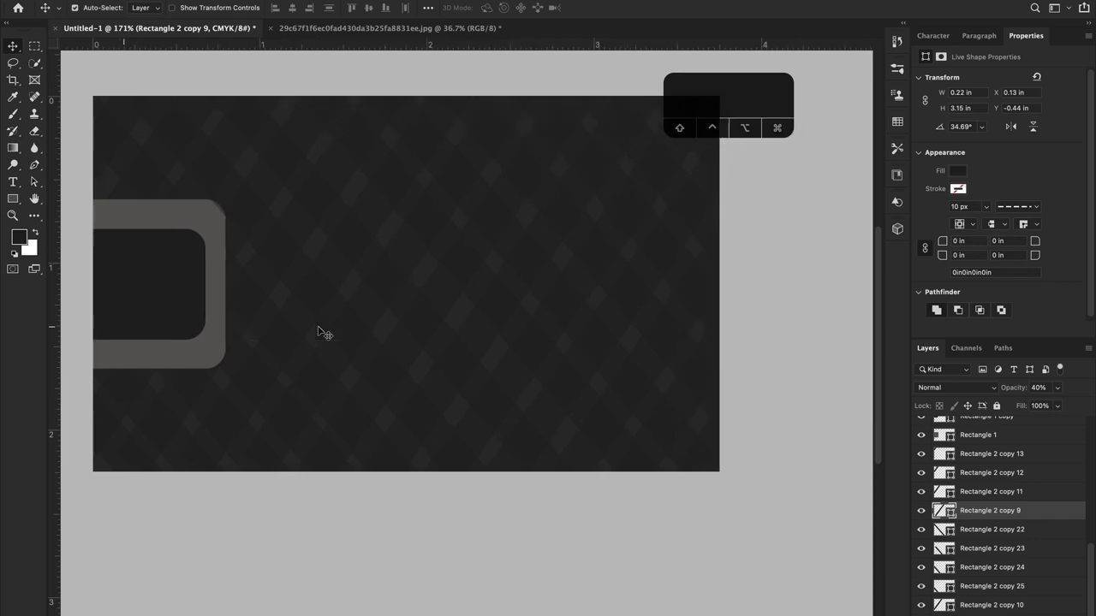
{"action": "scroll", "coordinate": [318, 333], "scroll_direction": "down", "scroll_amount": 3}
{"action": "scroll", "coordinate": [420, 326], "scroll_direction": "left", "scroll_amount": 1}
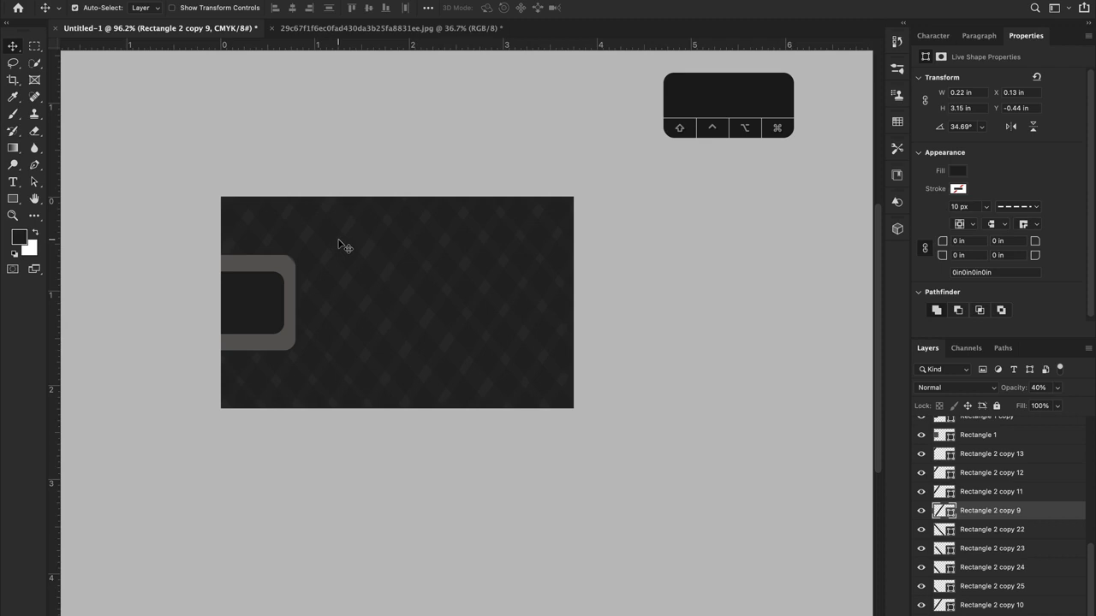
{"action": "scroll", "coordinate": [408, 237], "scroll_direction": "down", "scroll_amount": 3}
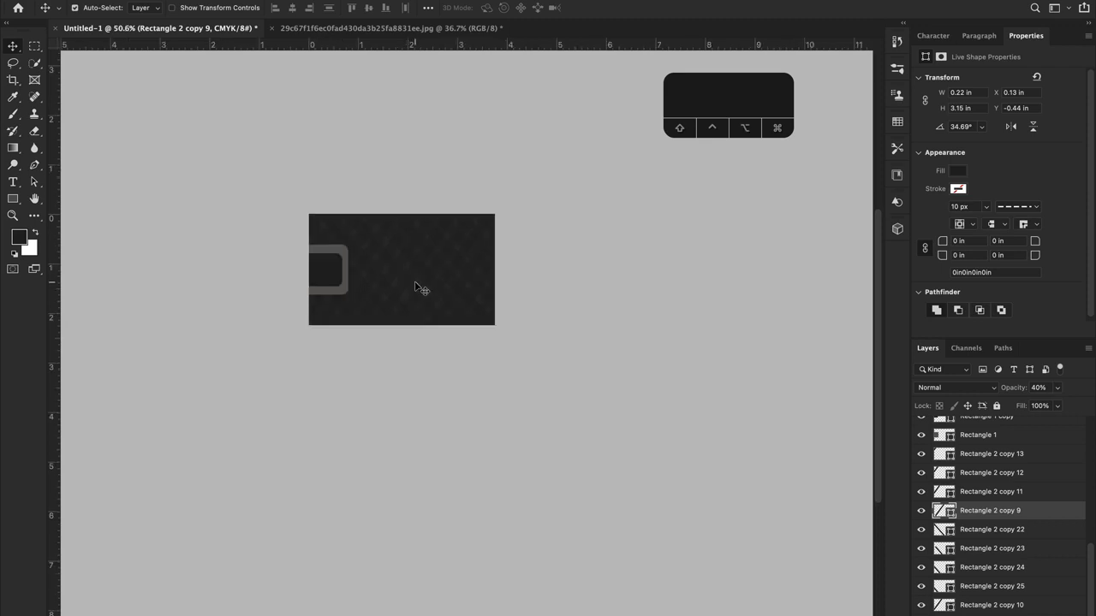
{"action": "scroll", "coordinate": [418, 287], "scroll_direction": "up", "scroll_amount": 1}
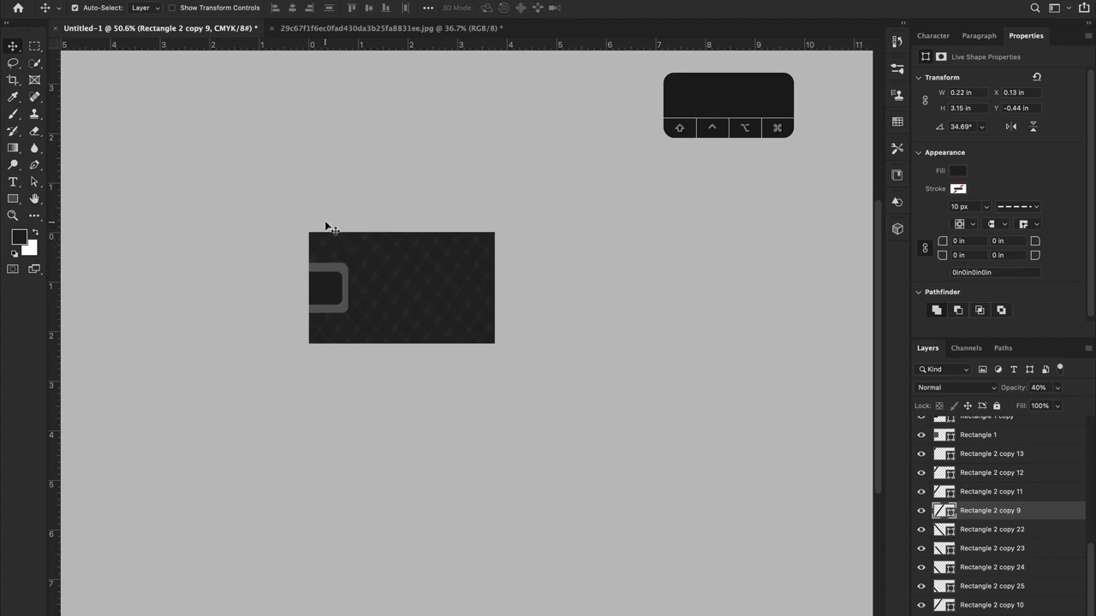
{"action": "left_click", "coordinate": [333, 34]}
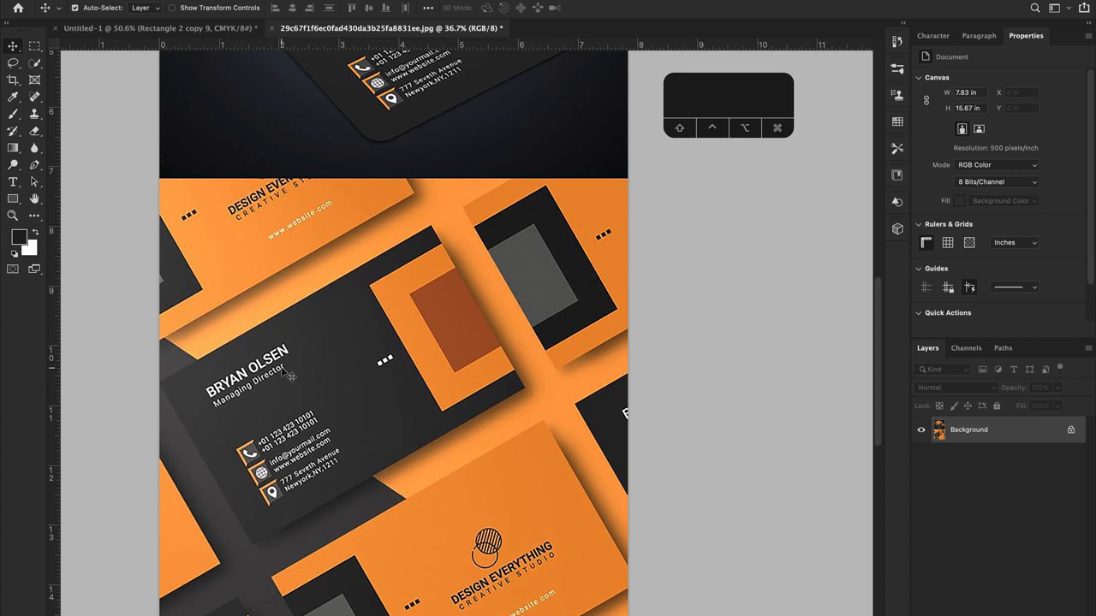
{"action": "left_click", "coordinate": [122, 28]}
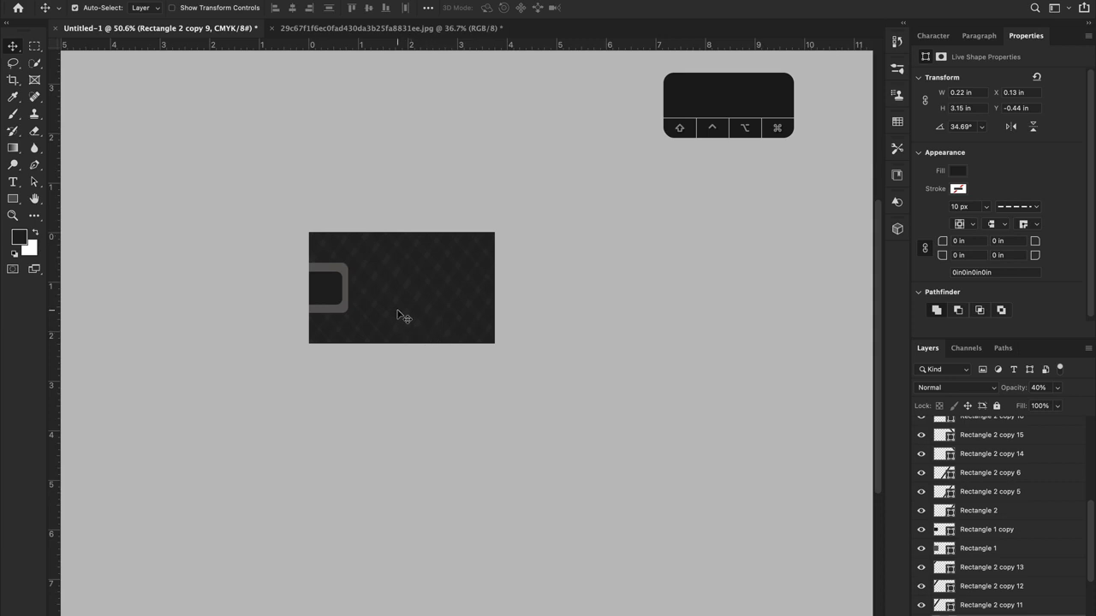
Show the guides over the card to check the margins and bleed, and hide them again.
{"action": "scroll", "coordinate": [399, 314], "scroll_direction": "up", "scroll_amount": 2}
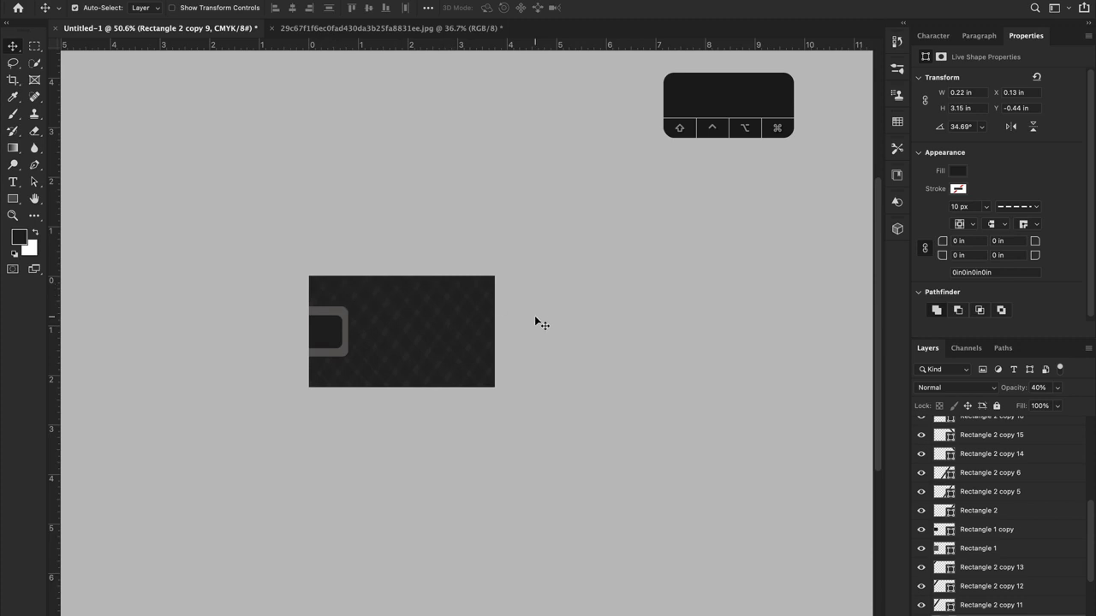
{"action": "key", "text": "ctrl+semicolon"}
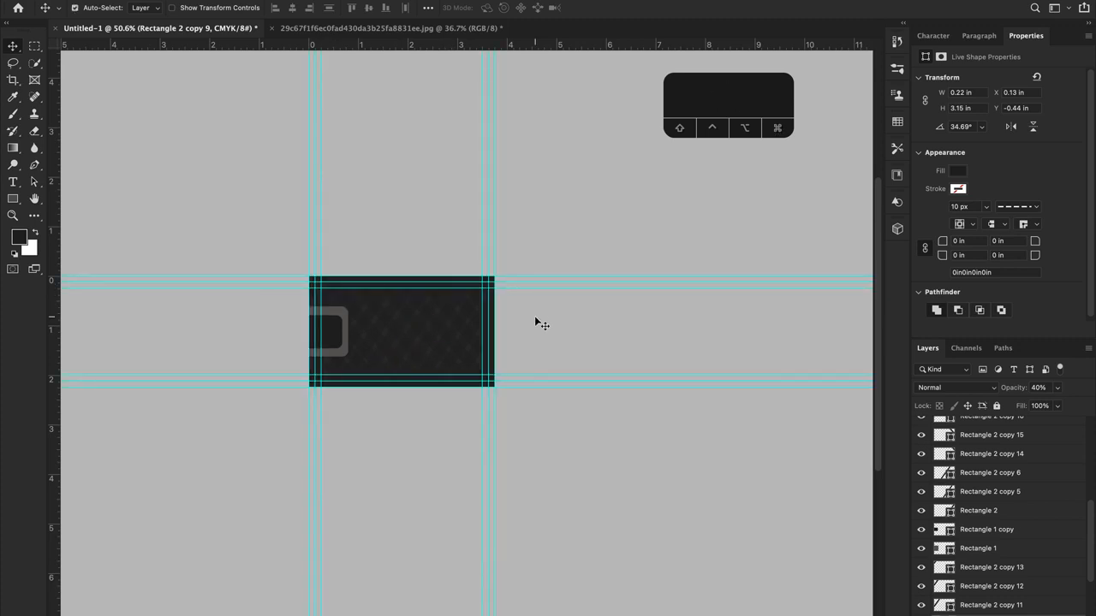
{"action": "key", "text": "ctrl+semicolon"}
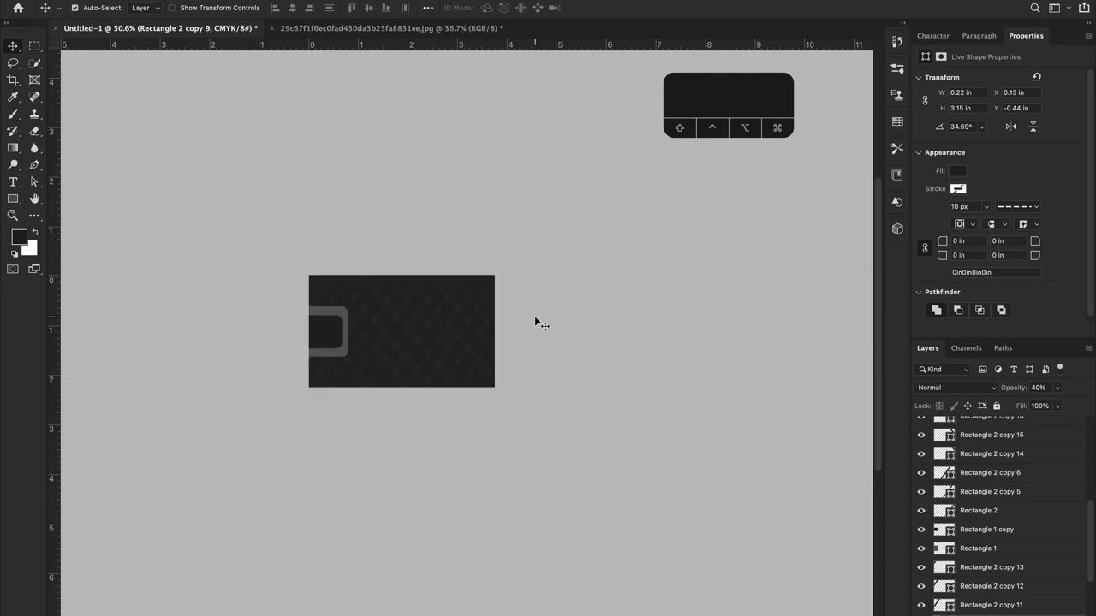